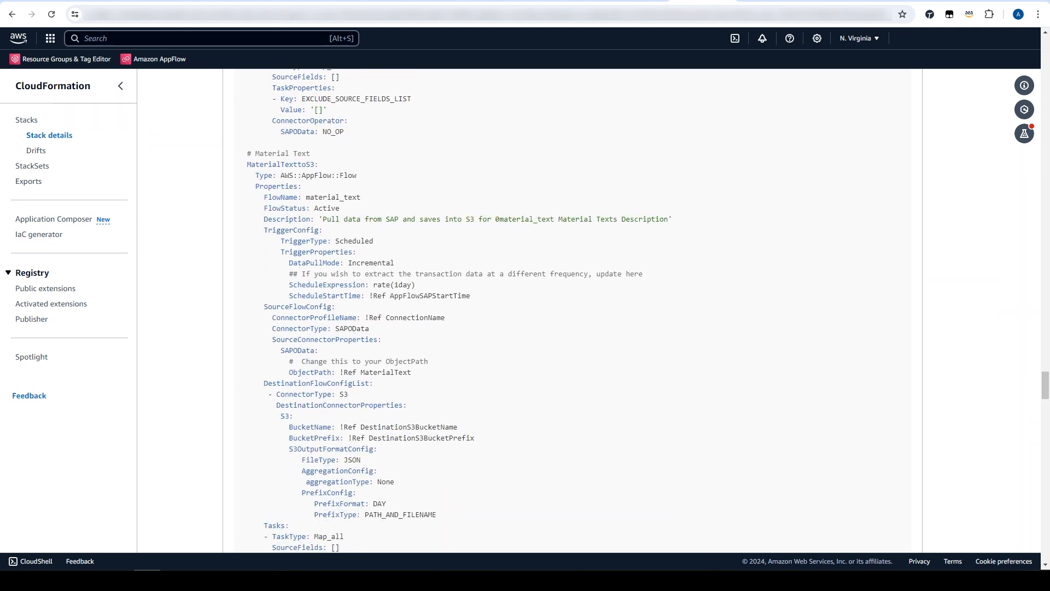
# Step: Examine the Material Text flow's name, description, status, trigger type and data pull mode in the stack template
pyautogui.moveTo(246, 153); pyautogui.dragTo(310, 153)
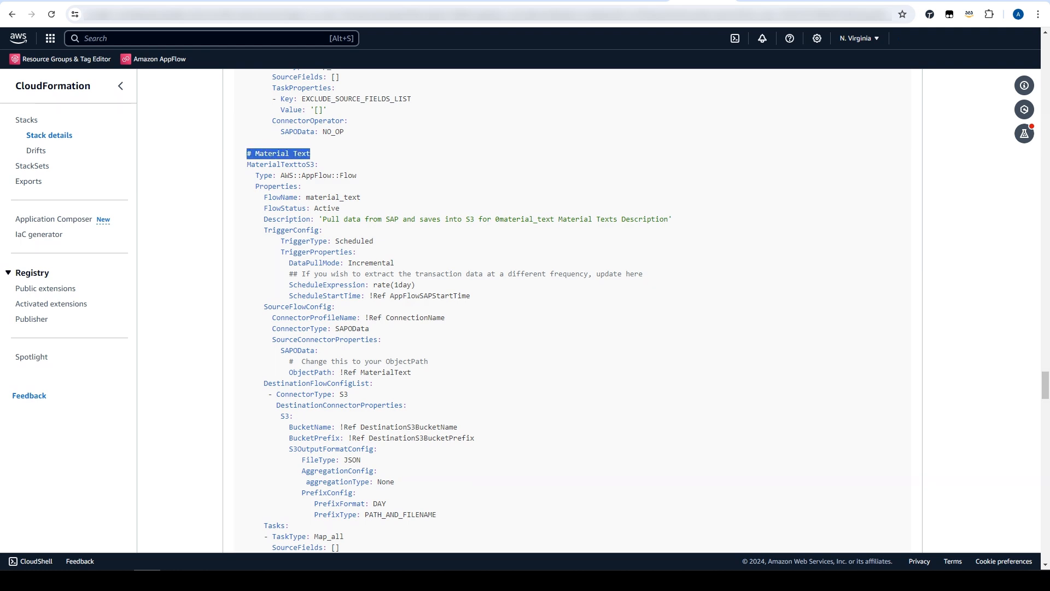
pyautogui.moveTo(306, 197); pyautogui.dragTo(360, 196)
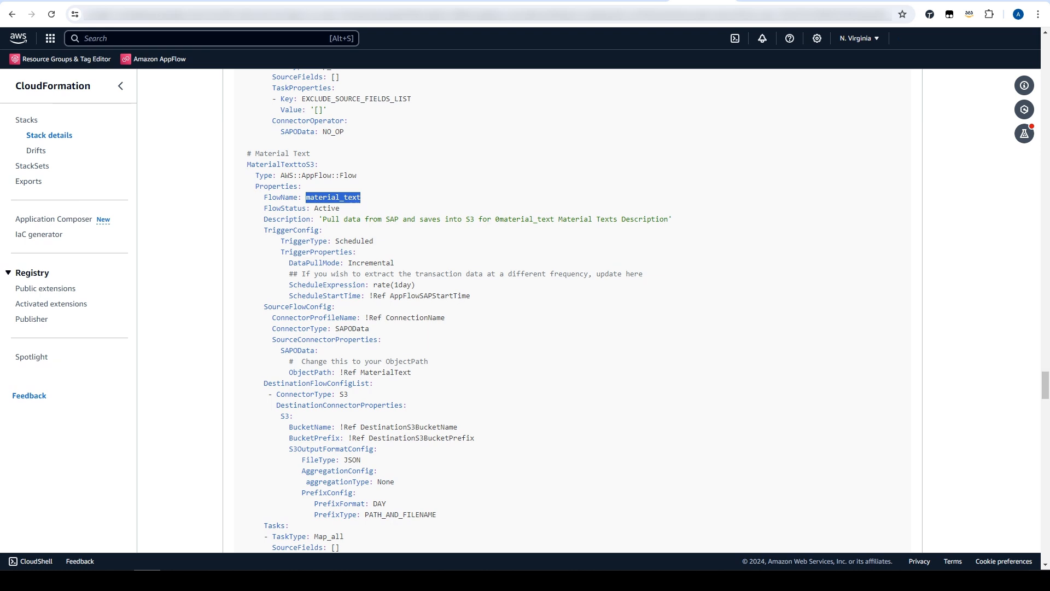
pyautogui.click(360, 198)
pyautogui.moveTo(323, 218); pyautogui.dragTo(322, 229)
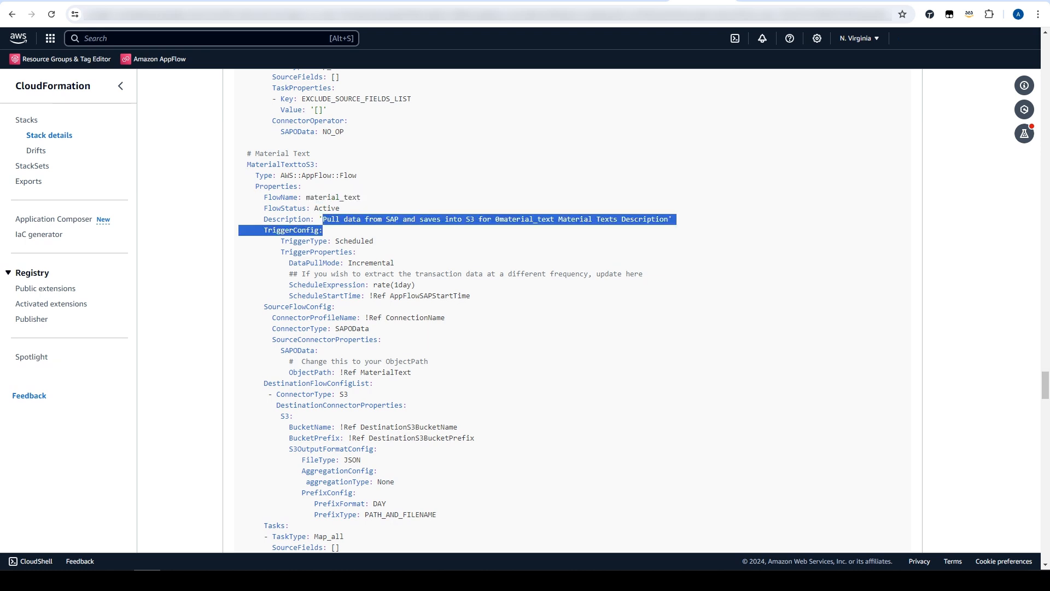
pyautogui.click(672, 229)
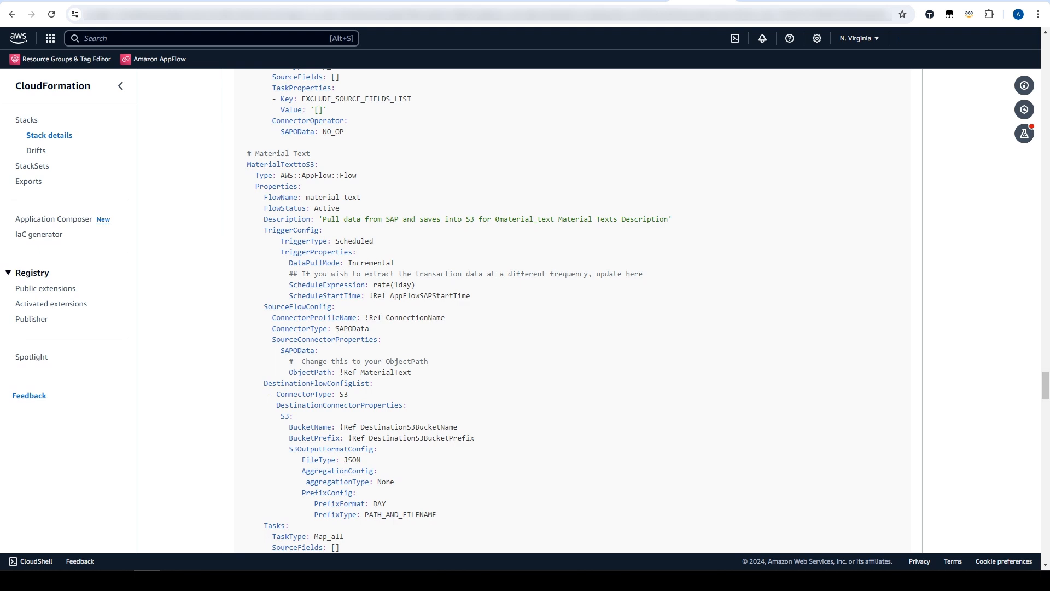
pyautogui.moveTo(264, 208); pyautogui.dragTo(353, 209)
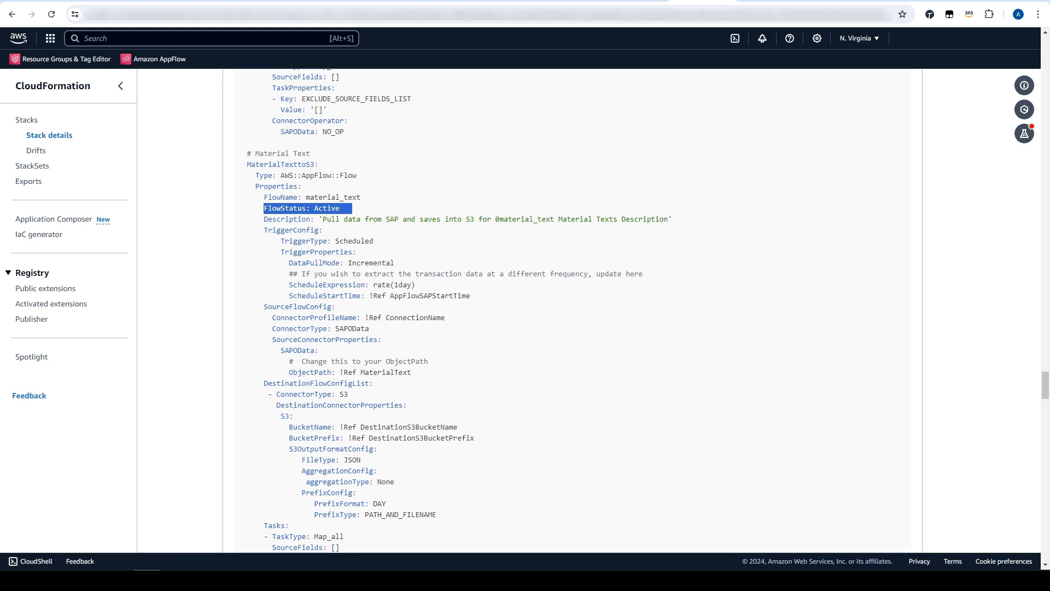
pyautogui.moveTo(285, 241); pyautogui.dragTo(373, 241)
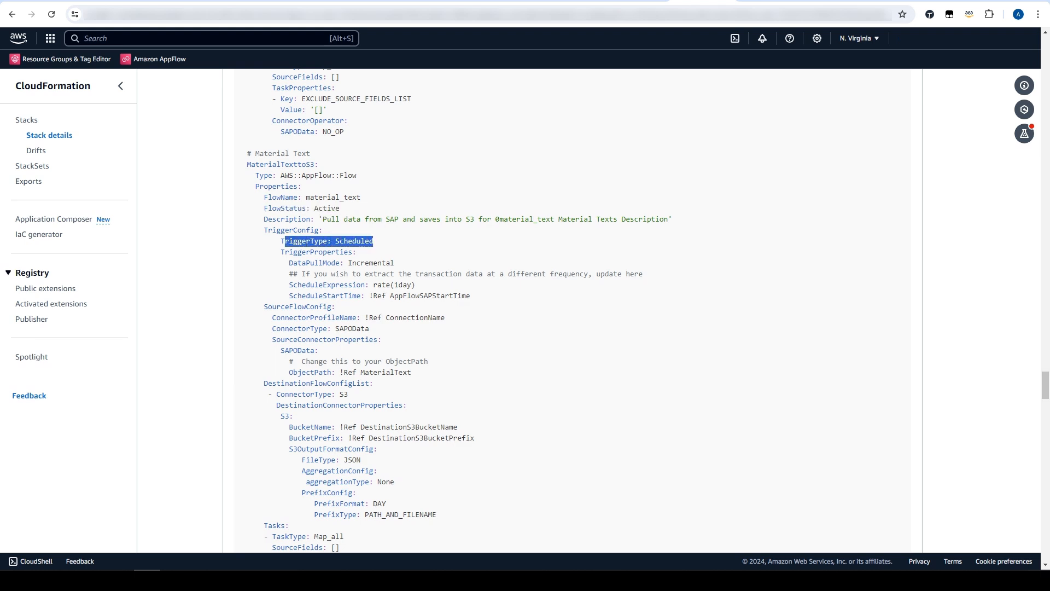
pyautogui.moveTo(289, 263); pyautogui.dragTo(394, 263)
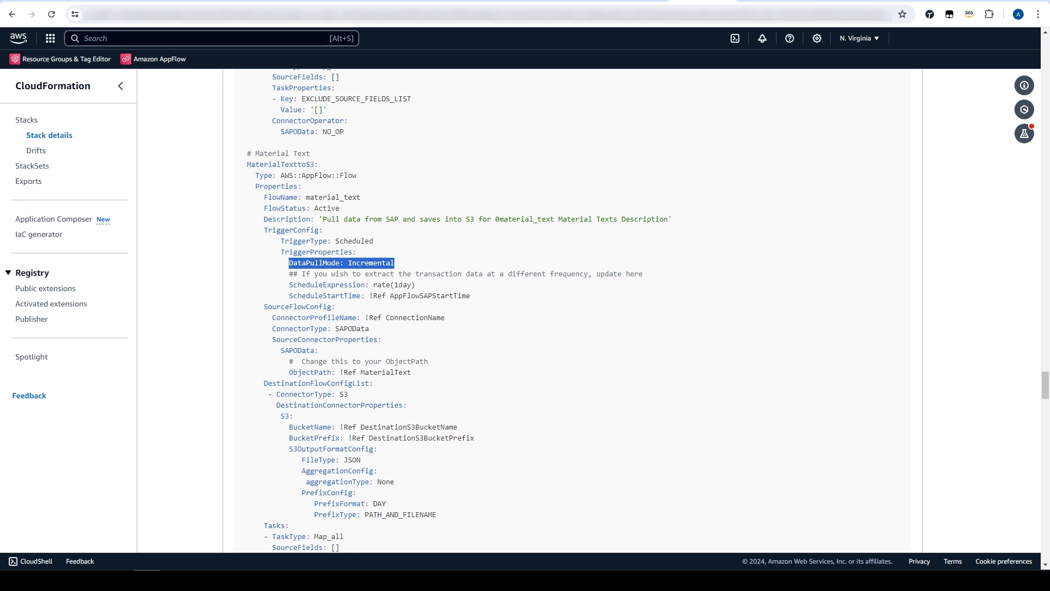
# Step: Review the Material Text flow's schedule, connector profile, object path, S3 bucket name and prefix format in the template
pyautogui.moveTo(419, 284); pyautogui.dragTo(272, 318)
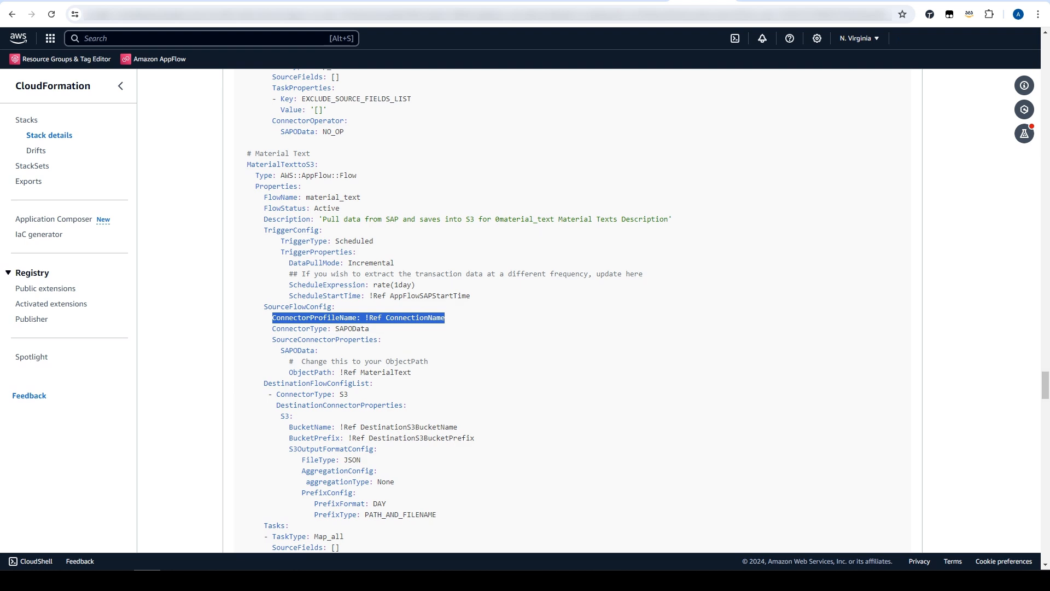
pyautogui.click(273, 318)
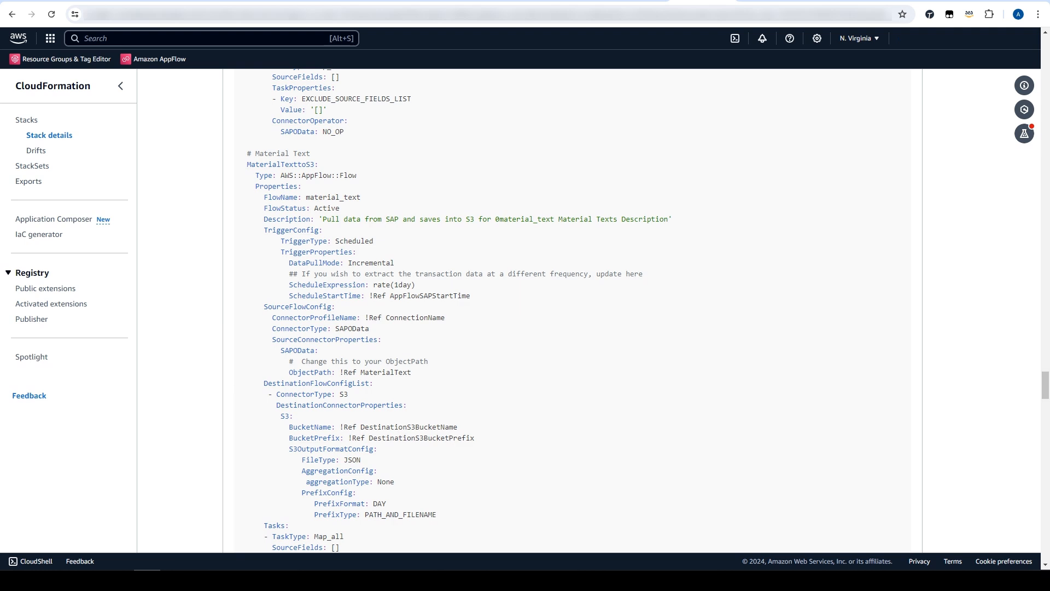
pyautogui.moveTo(411, 372); pyautogui.dragTo(285, 372)
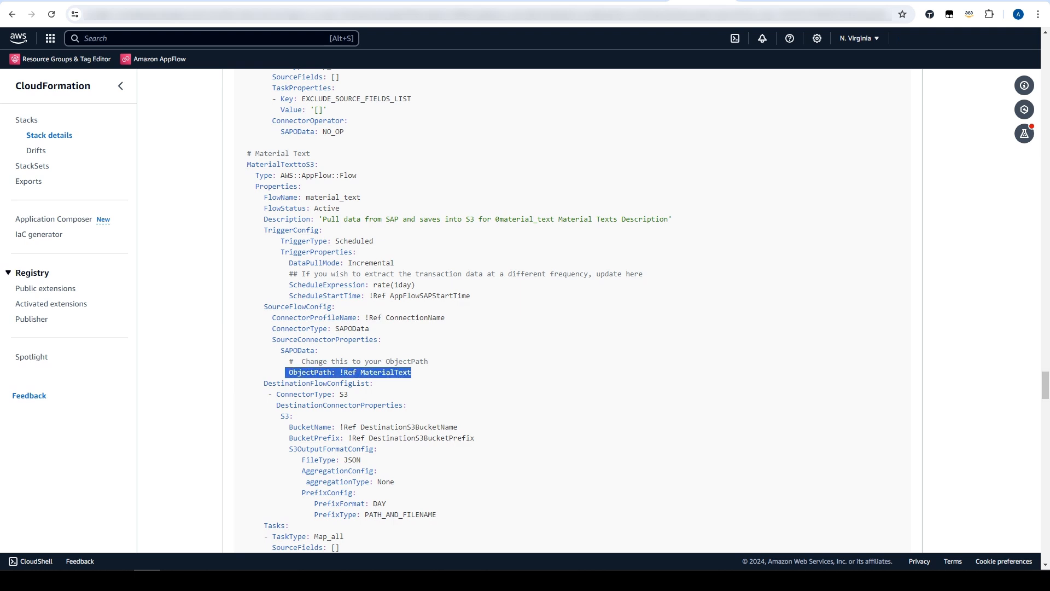
pyautogui.moveTo(458, 426); pyautogui.dragTo(285, 427)
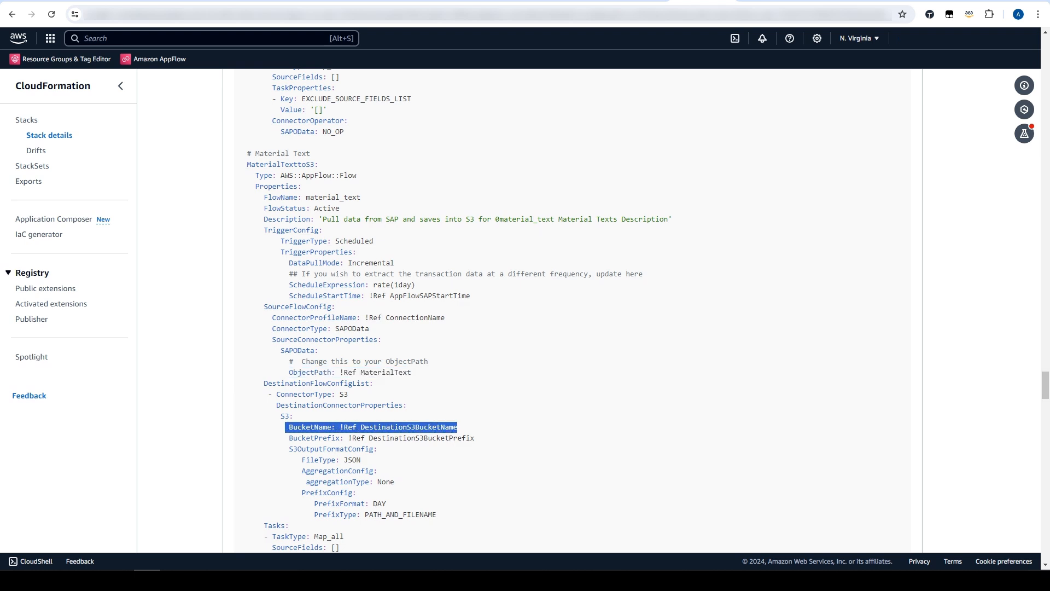
pyautogui.moveTo(385, 503); pyautogui.dragTo(289, 503)
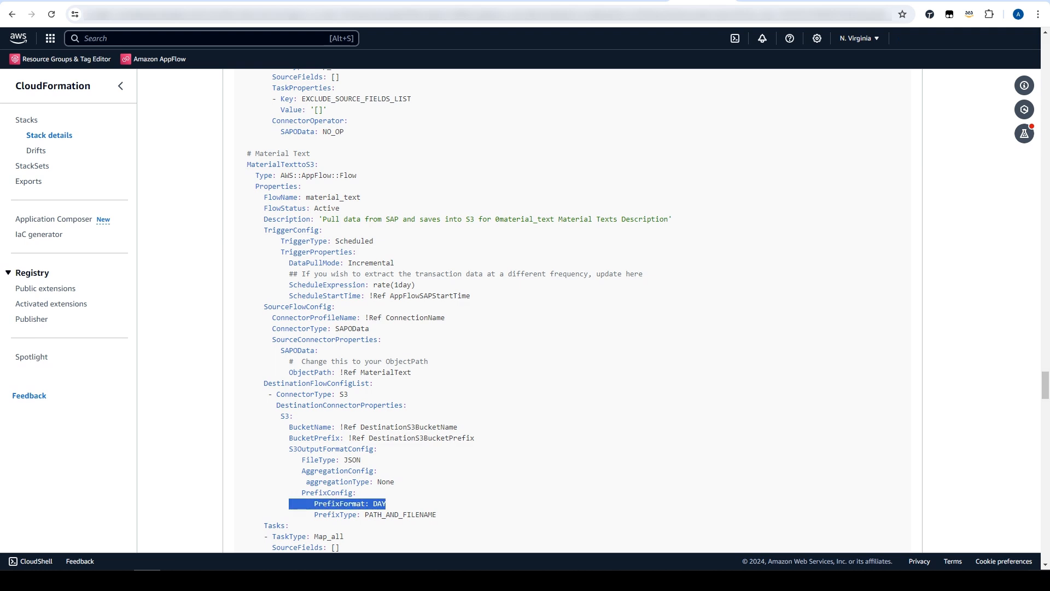
# Step: Review the Material Text flow's task definitions, covering the task type, source fields and filter
pyautogui.scroll(-1, 456, 310)
pyautogui.moveTo(343, 481); pyautogui.dragTo(272, 481)
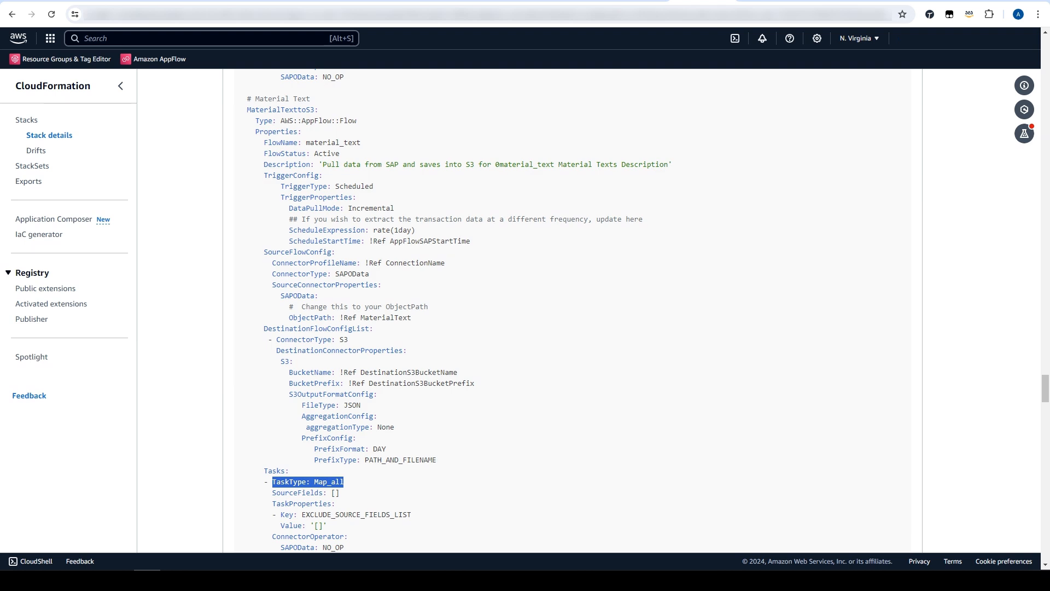
pyautogui.moveTo(339, 492); pyautogui.dragTo(272, 492)
pyautogui.scroll(-2, 456, 310)
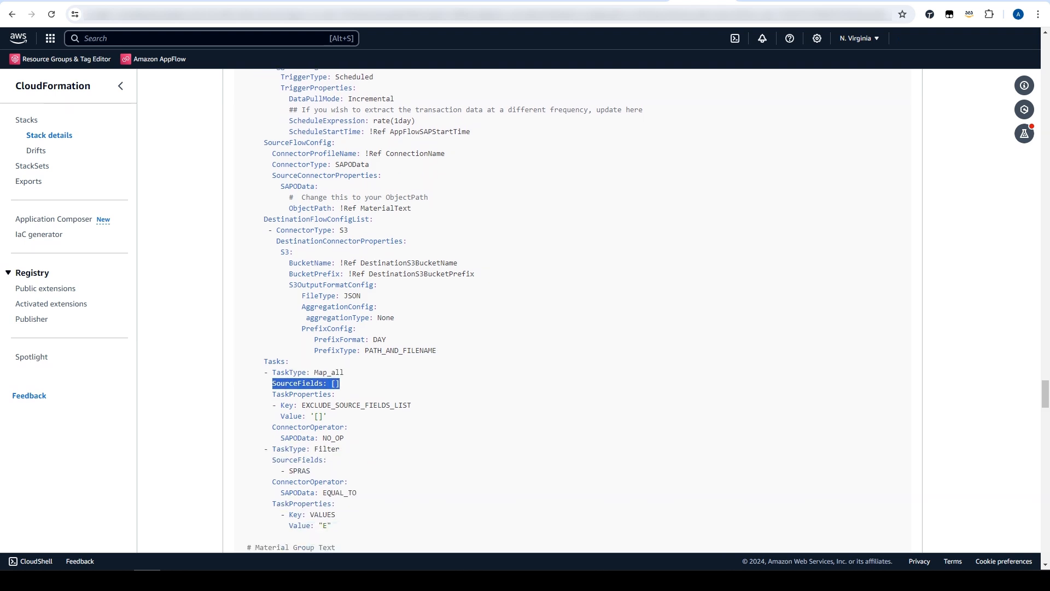
# Step: View the full list of resources created by the mergebuild-master-part1-appflow stack
pyautogui.scroll(7, 456, 310)
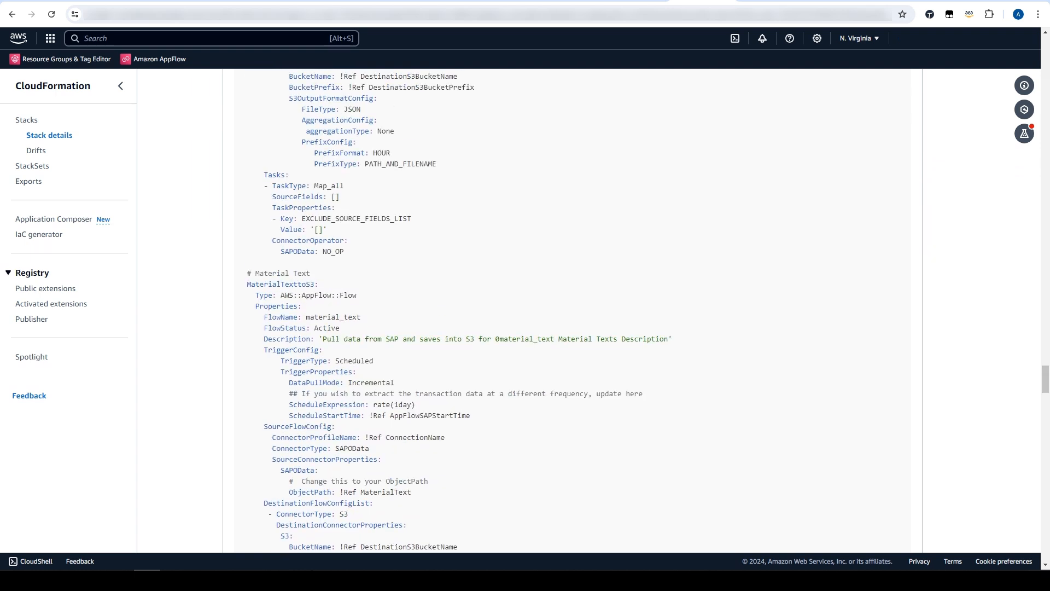
pyautogui.scroll(20, 457, 310)
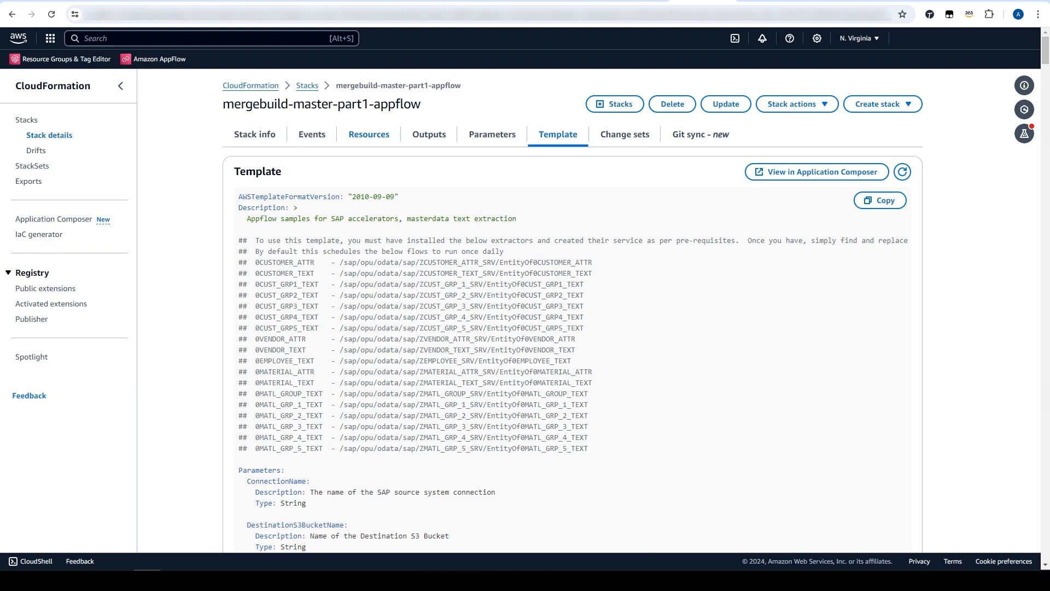
pyautogui.click(369, 134)
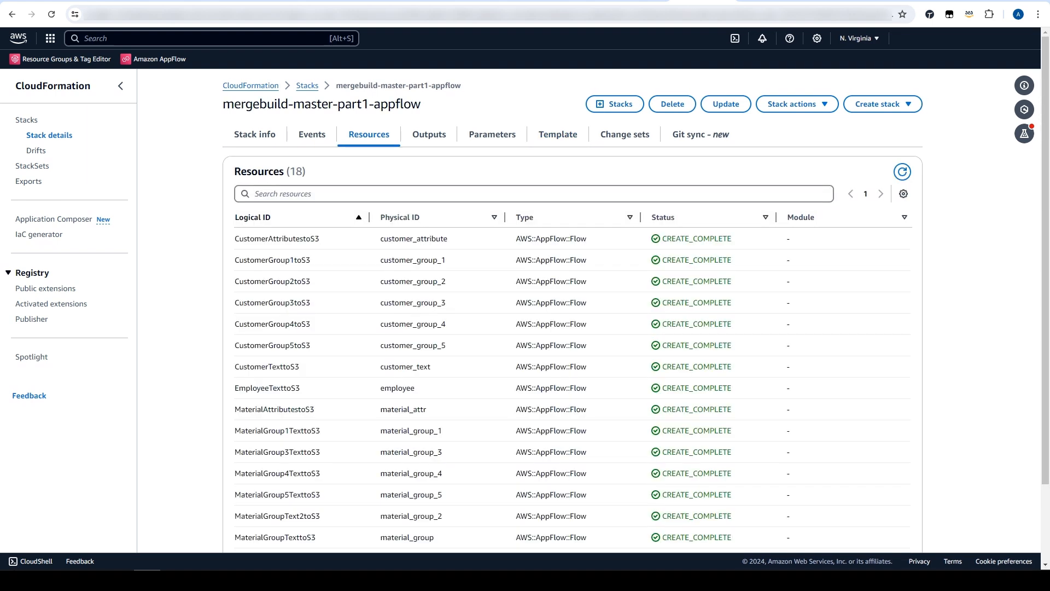
pyautogui.scroll(-2, 571, 328)
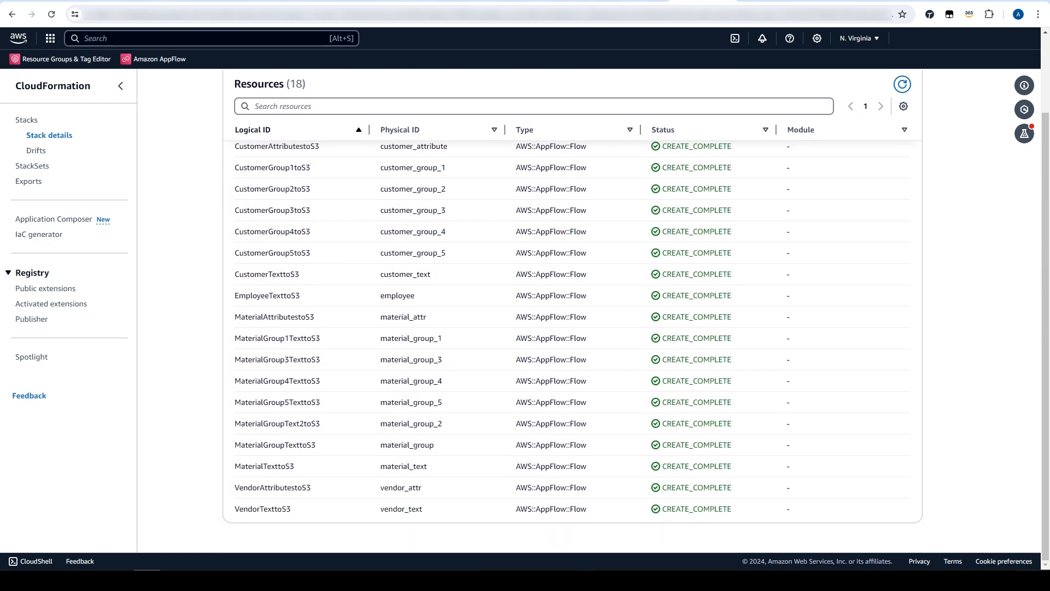
pyautogui.scroll(2, 572, 328)
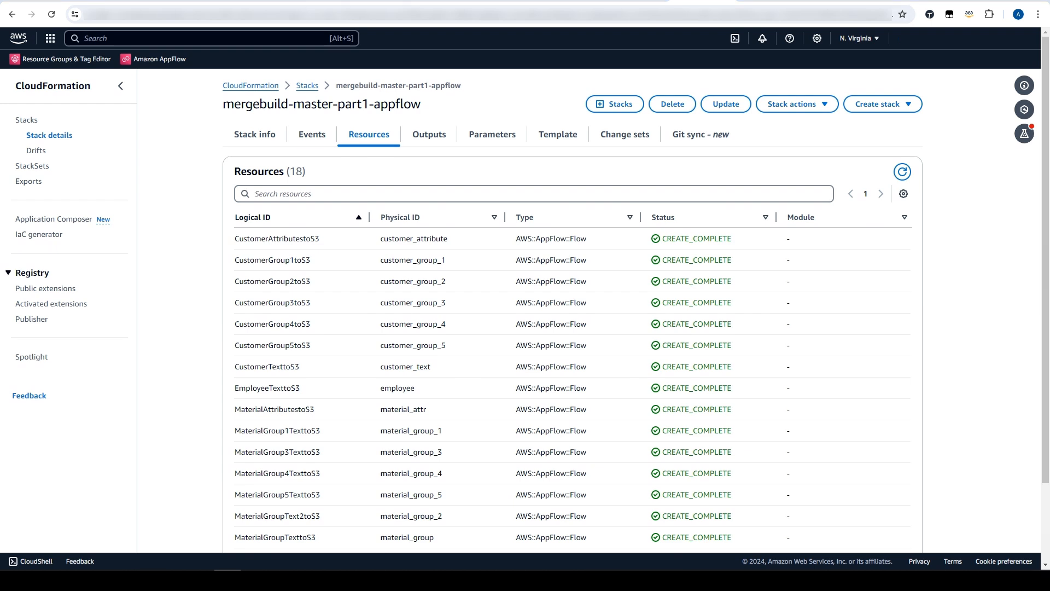
# Step: Search the AWS console for appflow, switch to Amazon AppFlow and open its list of flows
pyautogui.hotkey('alt', 's')
pyautogui.write('appflow')
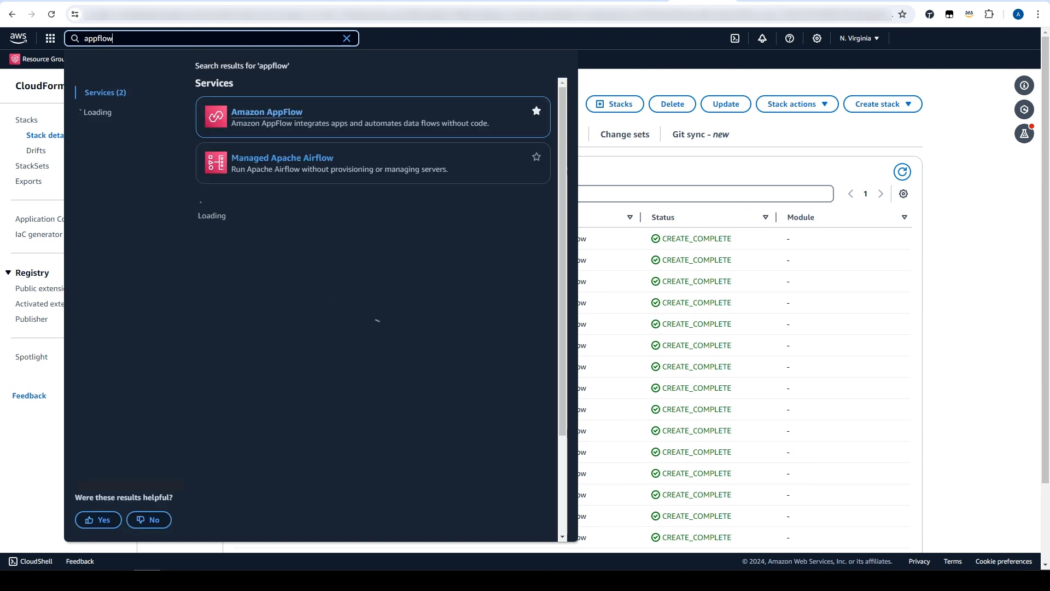
pyautogui.click(267, 112)
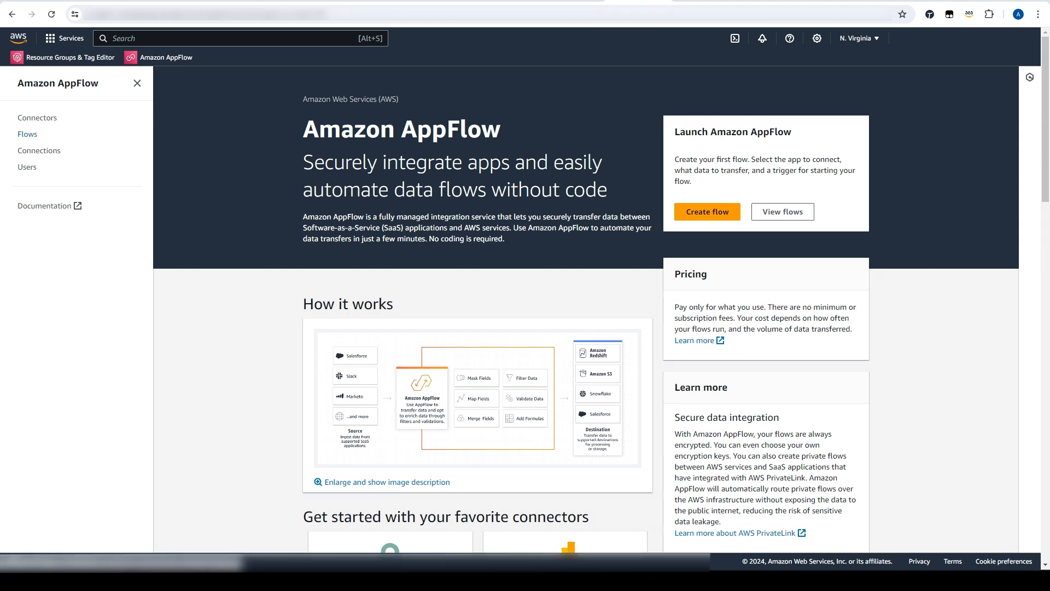
pyautogui.click(27, 134)
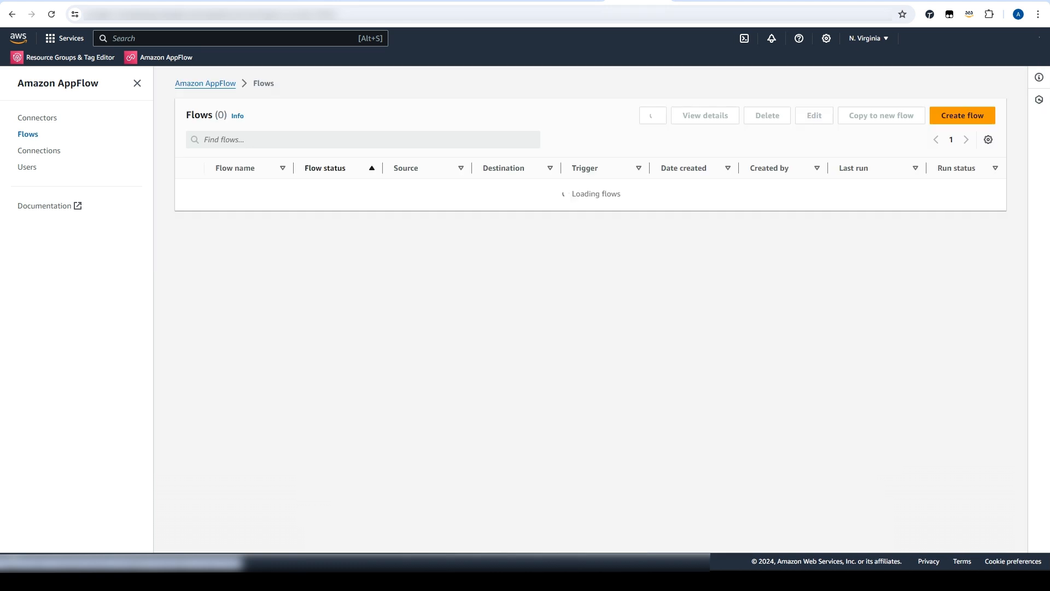
# Step: Filter the flows by the flow name material_text and check its flow status and run status
pyautogui.click(363, 140)
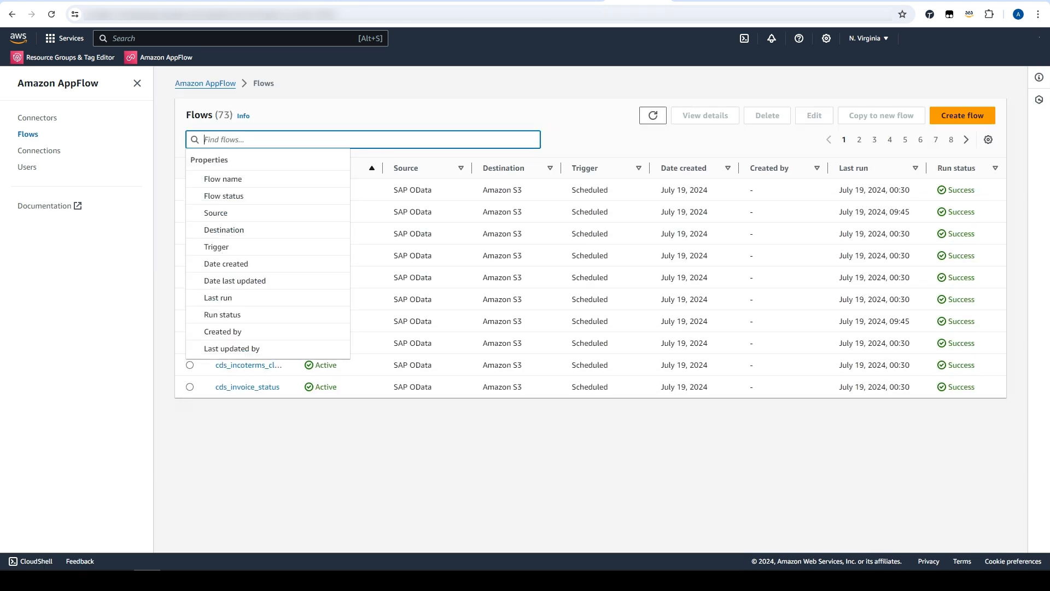
pyautogui.write('material')
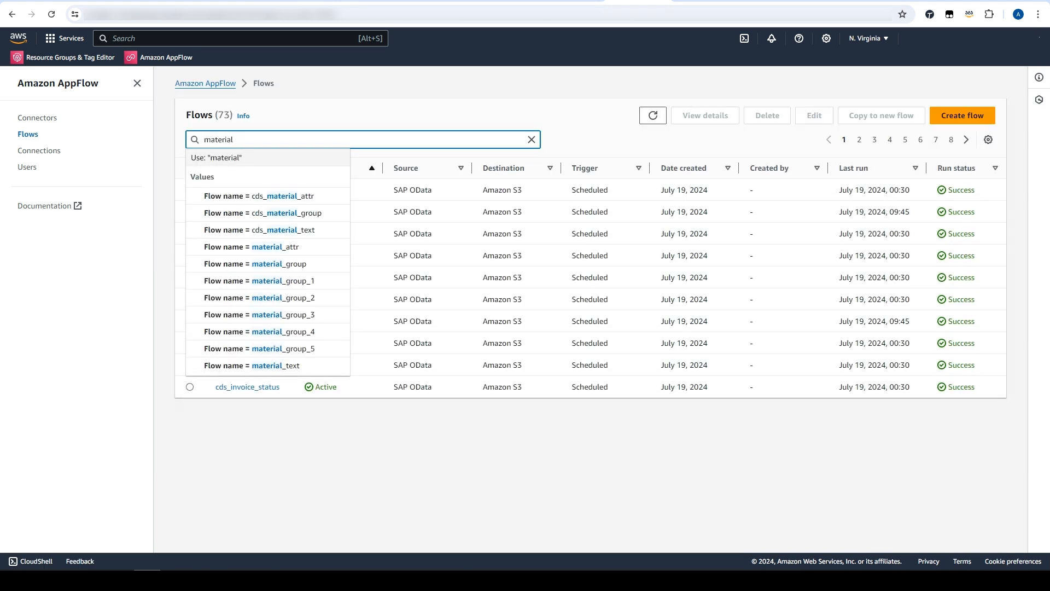
pyautogui.click(252, 365)
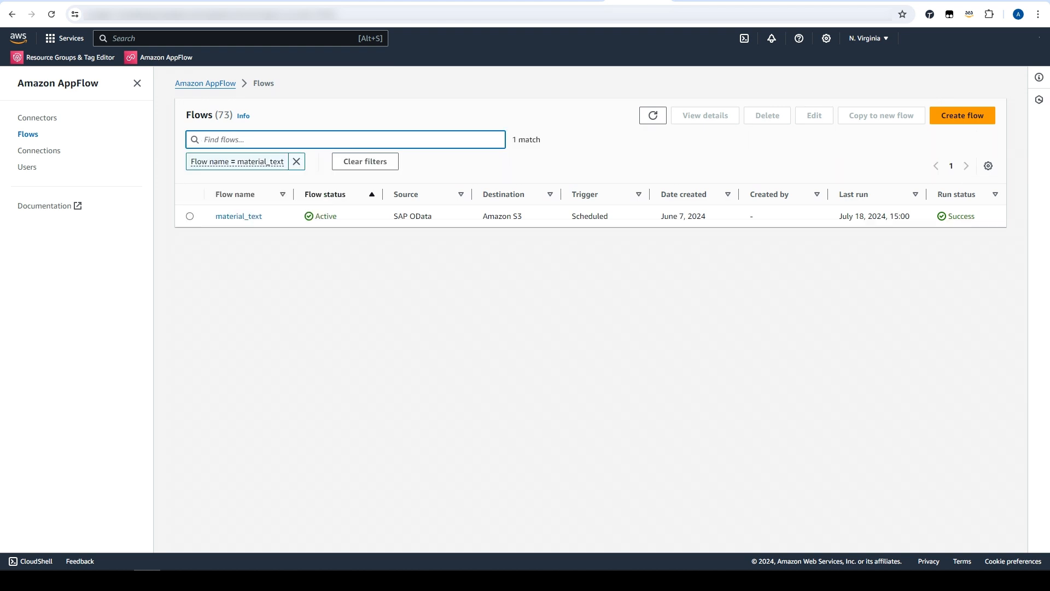
pyautogui.doubleClick(325, 216)
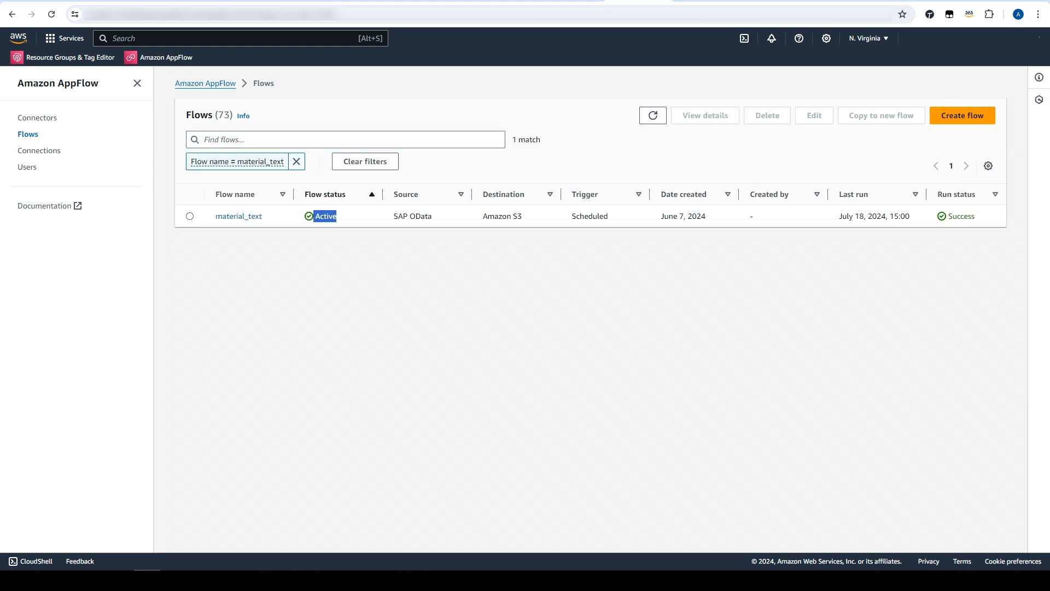
pyautogui.doubleClick(960, 216)
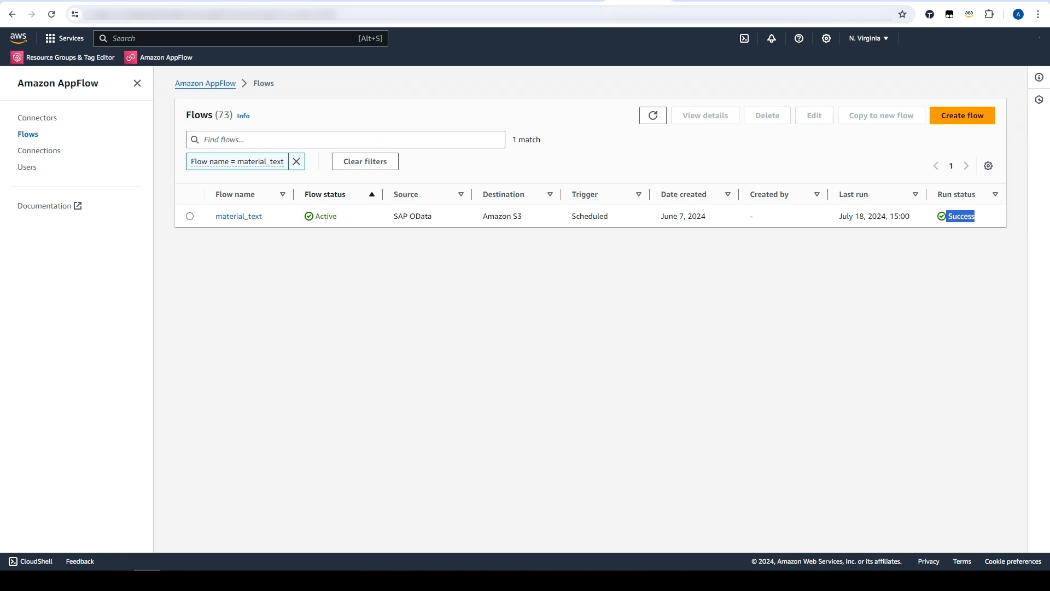
# Step: Open the material_text flow's run history and check the records processed in the earliest run on the last page
pyautogui.click(238, 216)
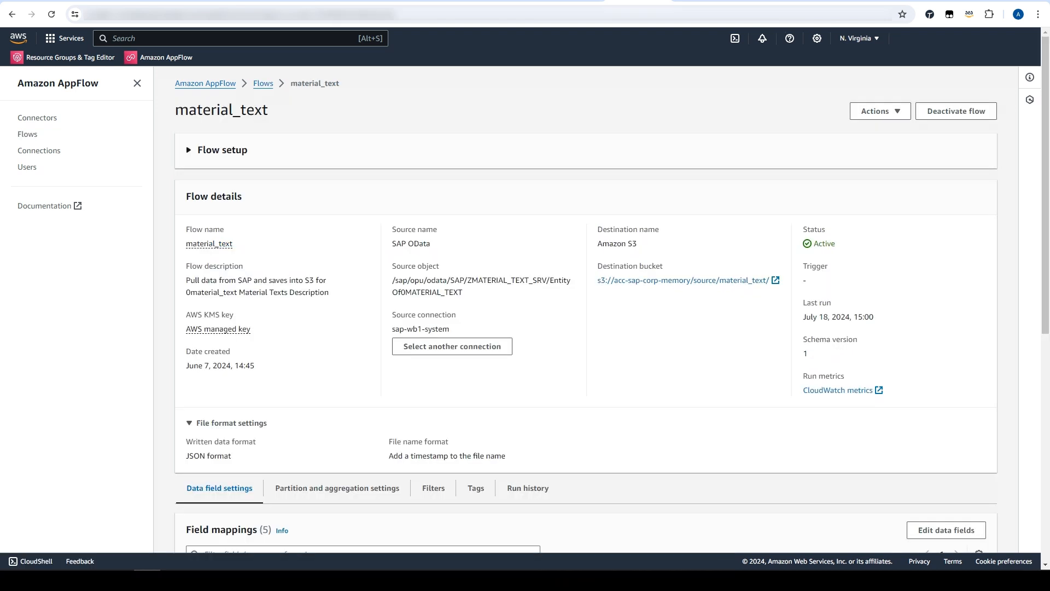
pyautogui.click(528, 488)
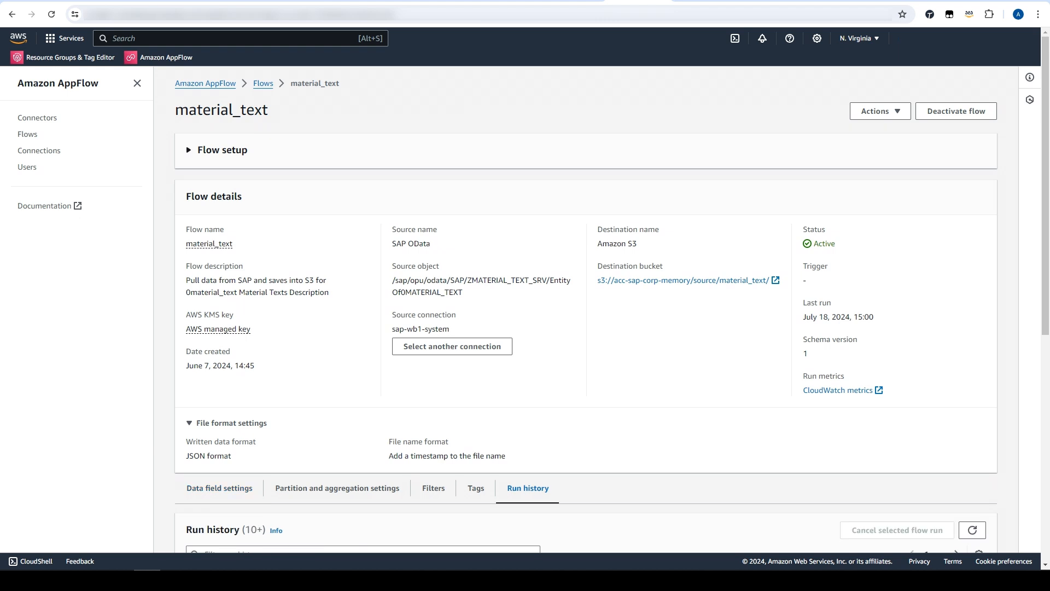
pyautogui.moveTo(1045, 186); pyautogui.dragTo(1045, 235)
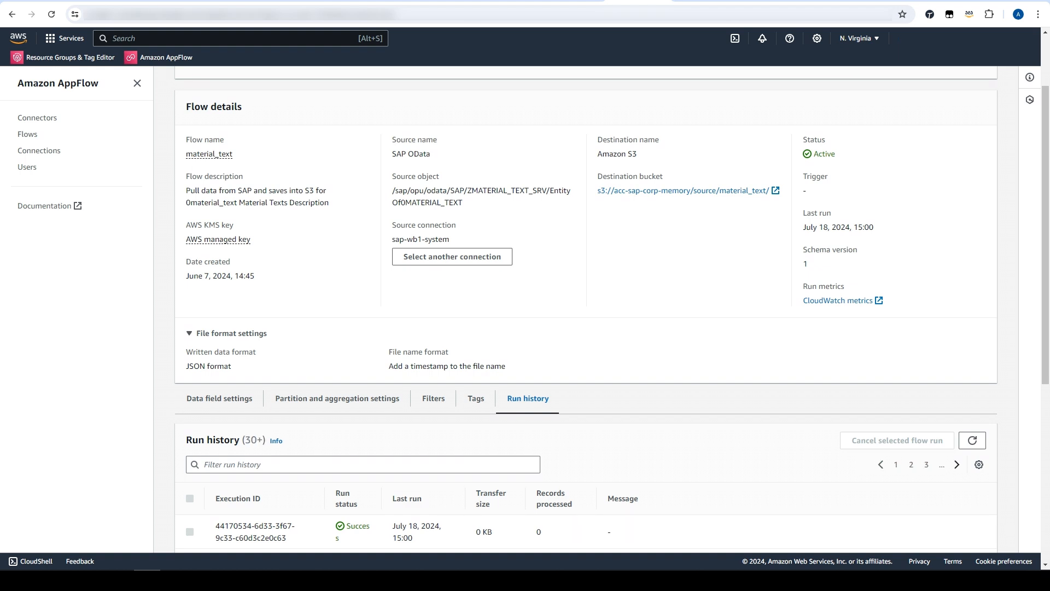
pyautogui.click(942, 464)
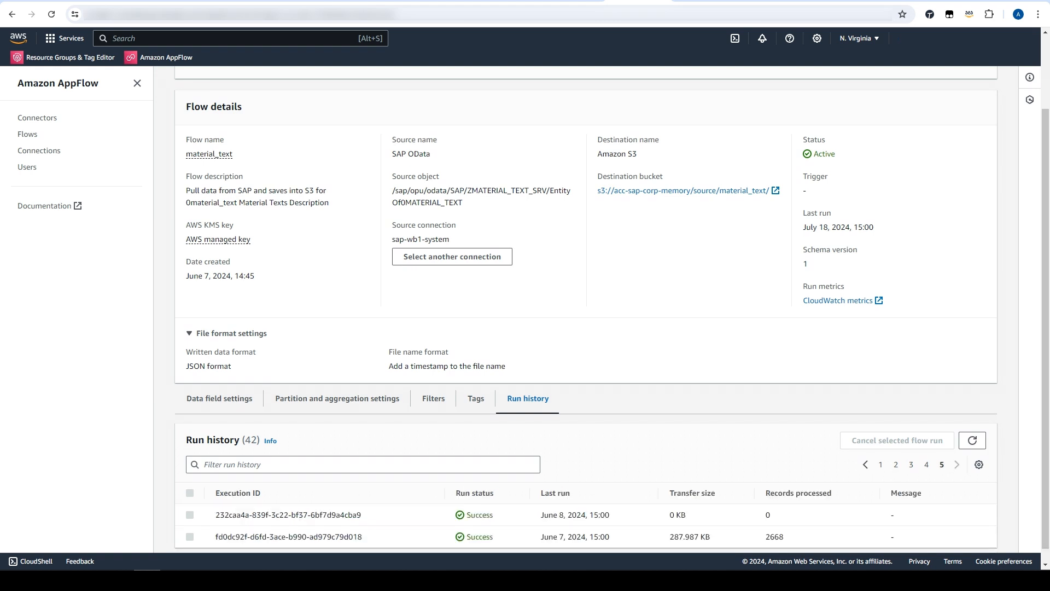
pyautogui.scroll(-1, 774, 525)
pyautogui.doubleClick(774, 522)
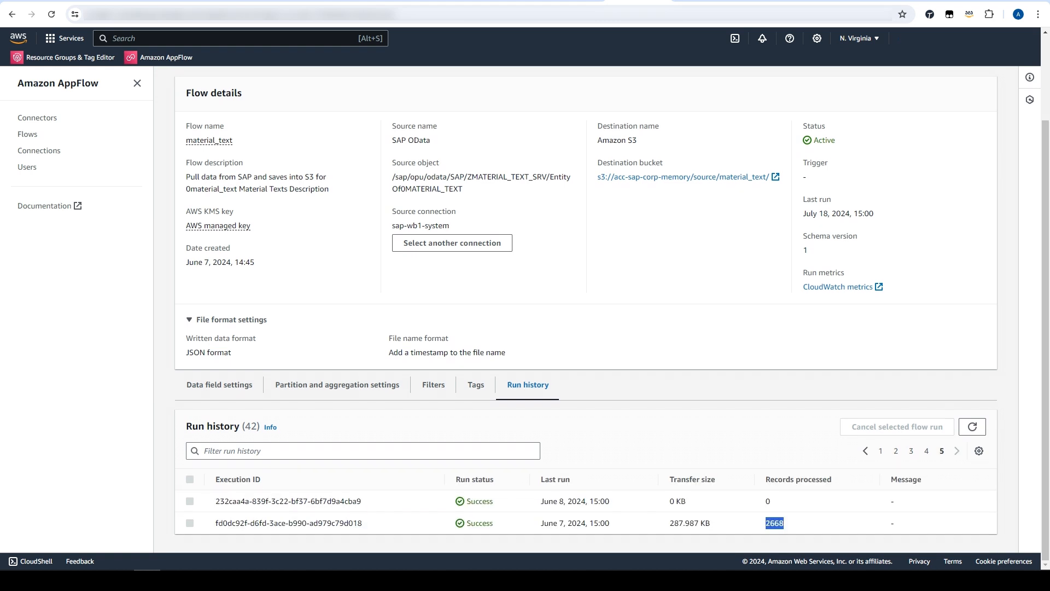
# Step: Review the daily runs on page 4 of the material_text flow's run history
pyautogui.click(926, 451)
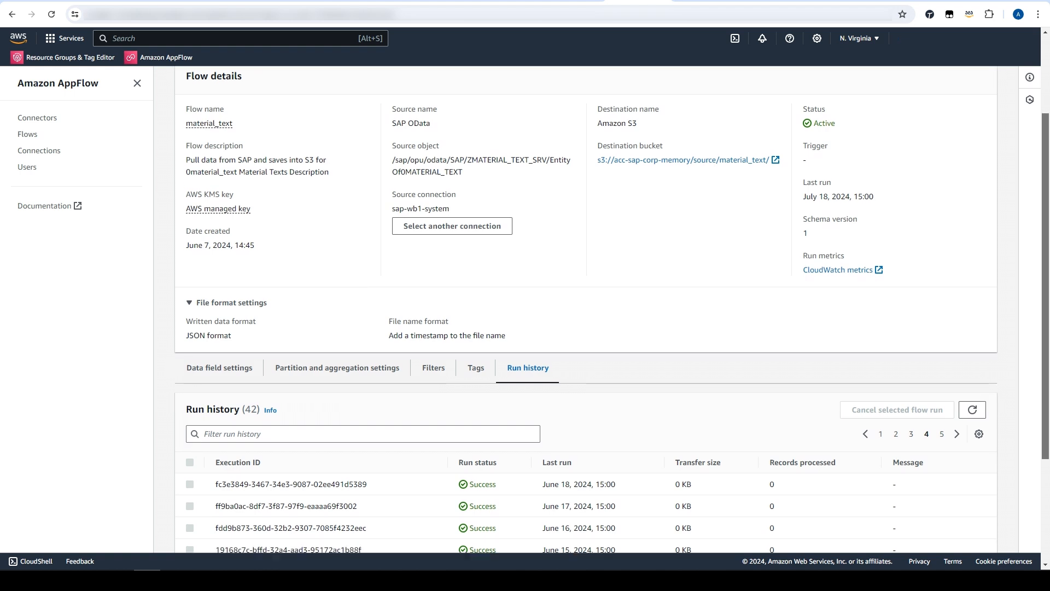
pyautogui.scroll(-3, 585, 383)
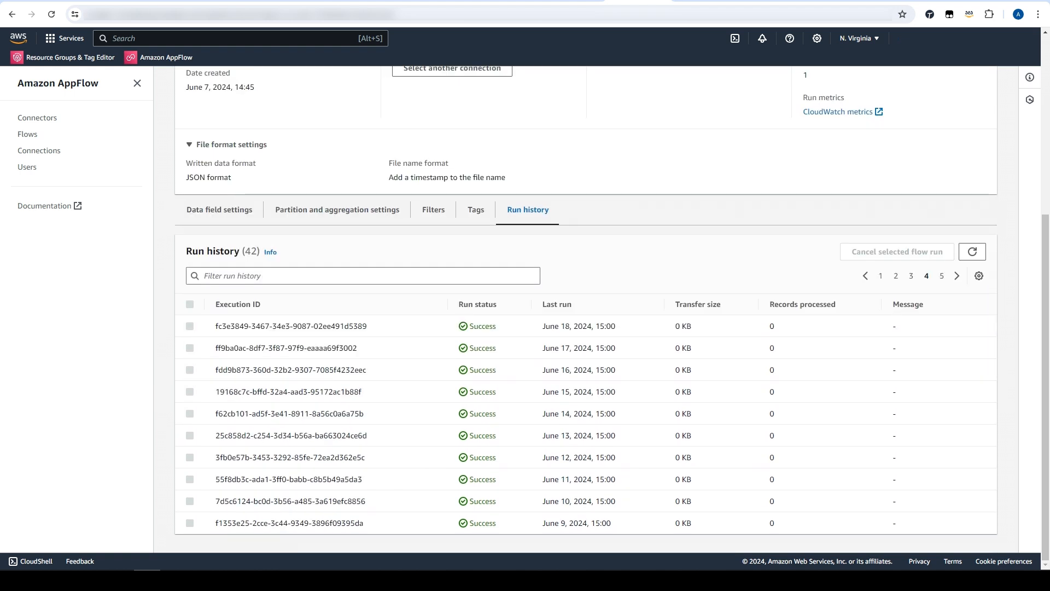
pyautogui.scroll(4, 585, 311)
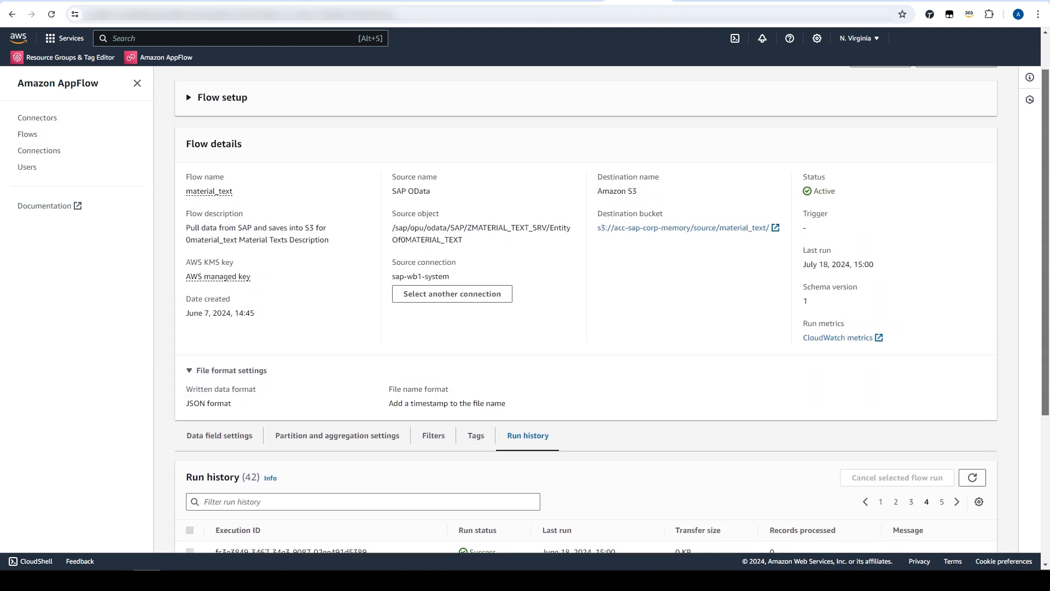
# Step: Check the material_text flow's S3 destination bucket, search the AWS console for glue and switch to AWS Glue
pyautogui.moveTo(596, 228); pyautogui.dragTo(771, 228)
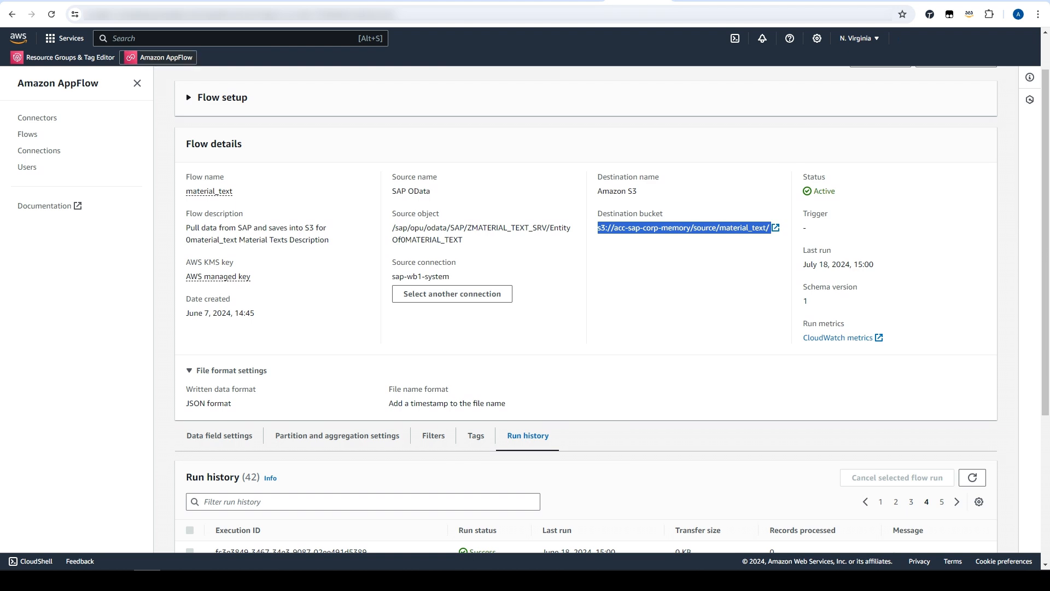
pyautogui.hotkey('alt', 's')
pyautogui.write('glue')
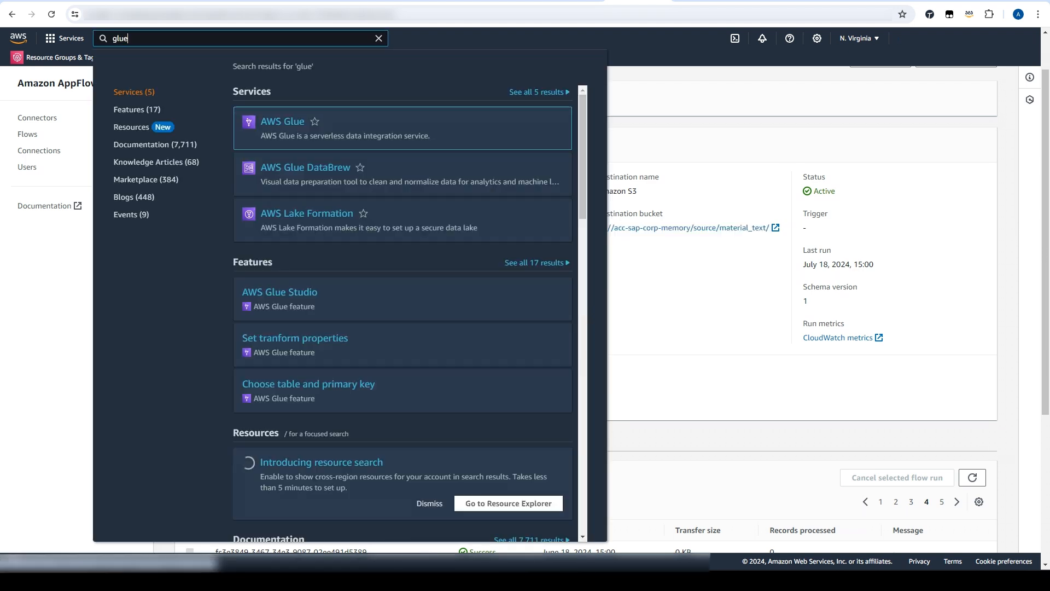
pyautogui.press('Return')
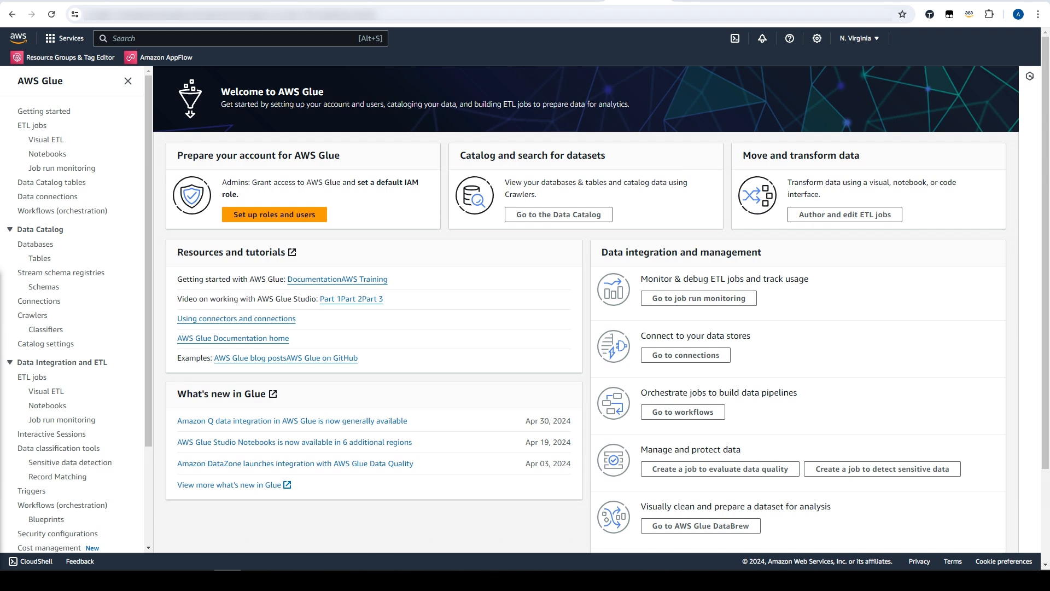
# Step: Open the material_text table in the sapdb database and check its S3 location
pyautogui.click(36, 244)
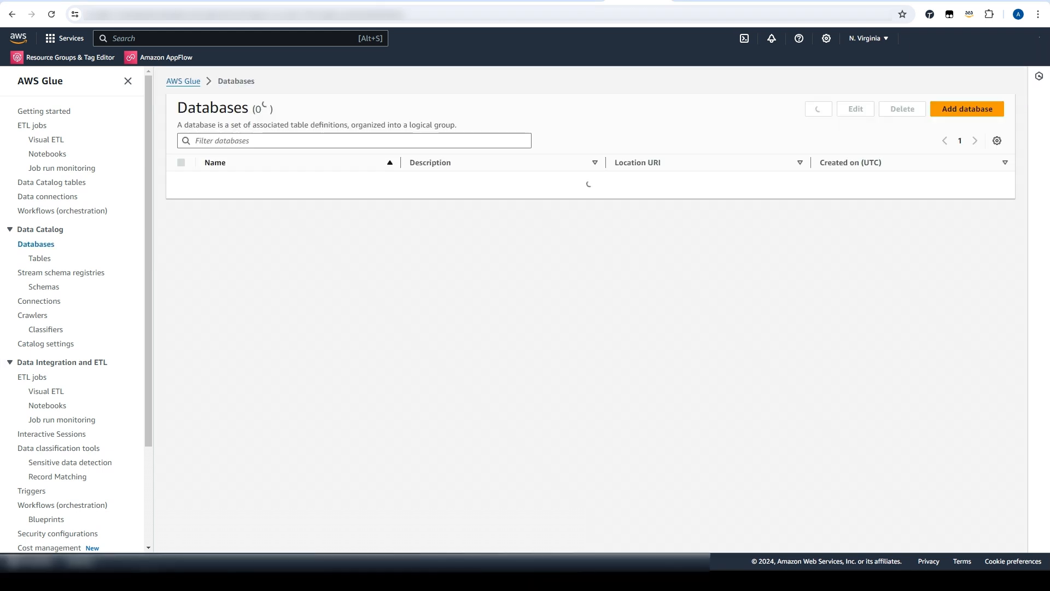
pyautogui.click(215, 251)
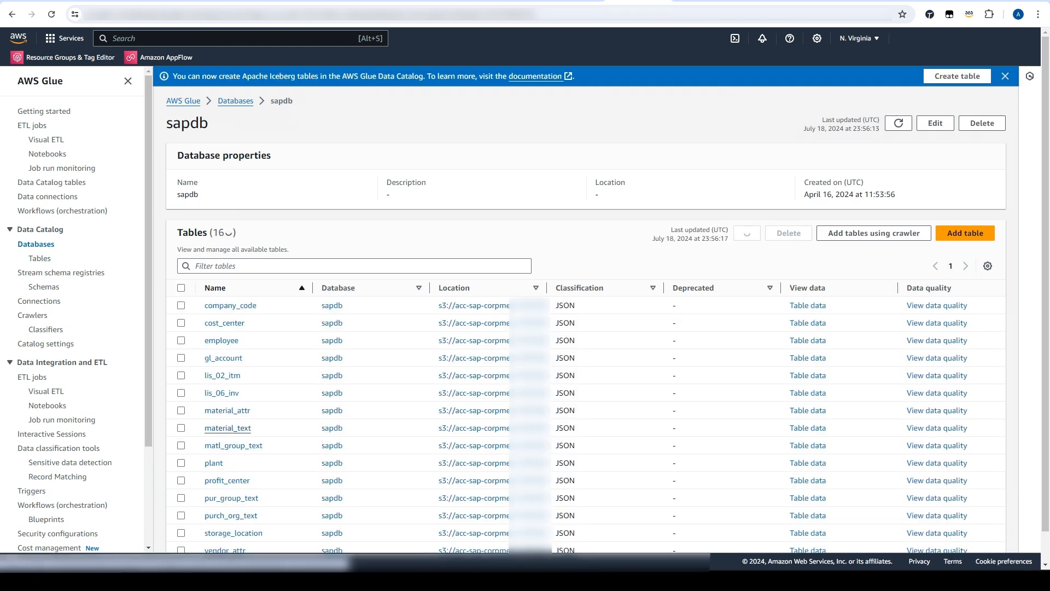
pyautogui.click(227, 428)
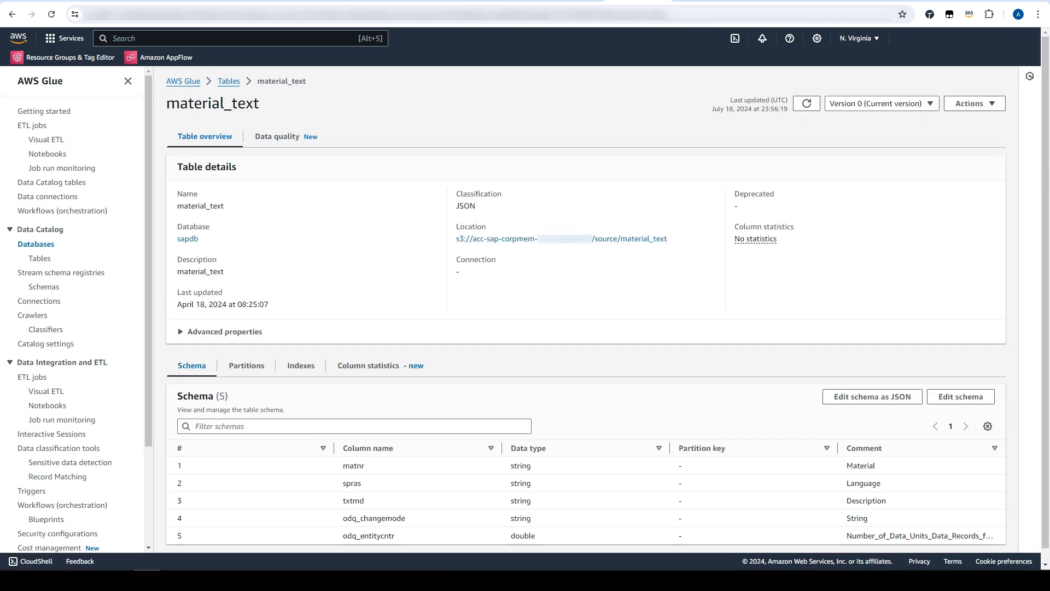
pyautogui.moveTo(455, 238); pyautogui.dragTo(667, 239)
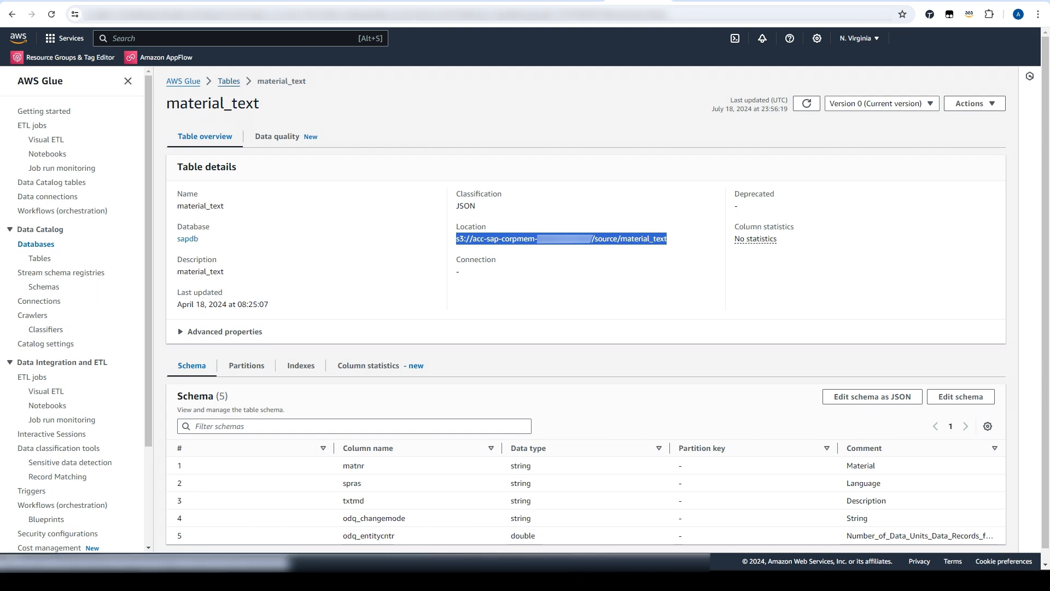
# Step: Open the lis_02_itm table in sapdb and examine its schema columns, data types and comments across several pages
pyautogui.click(228, 81)
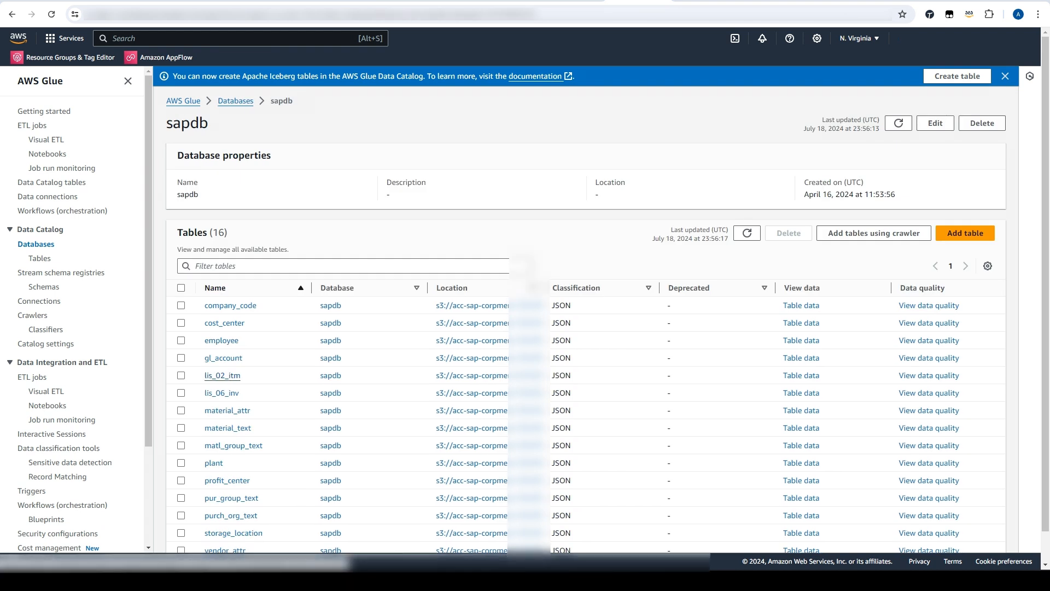
pyautogui.click(222, 375)
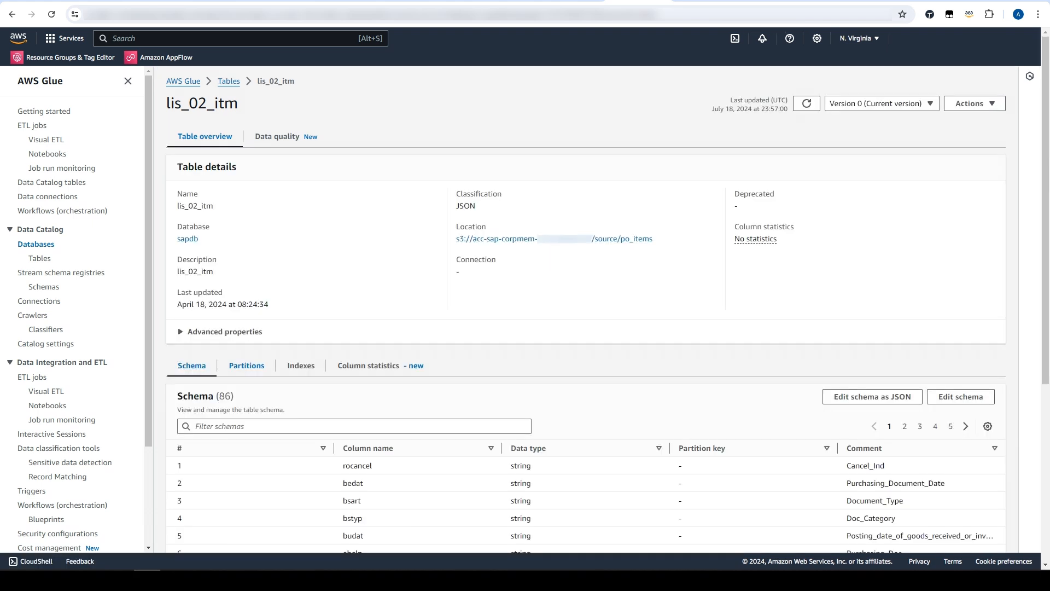
pyautogui.scroll(-5, 585, 306)
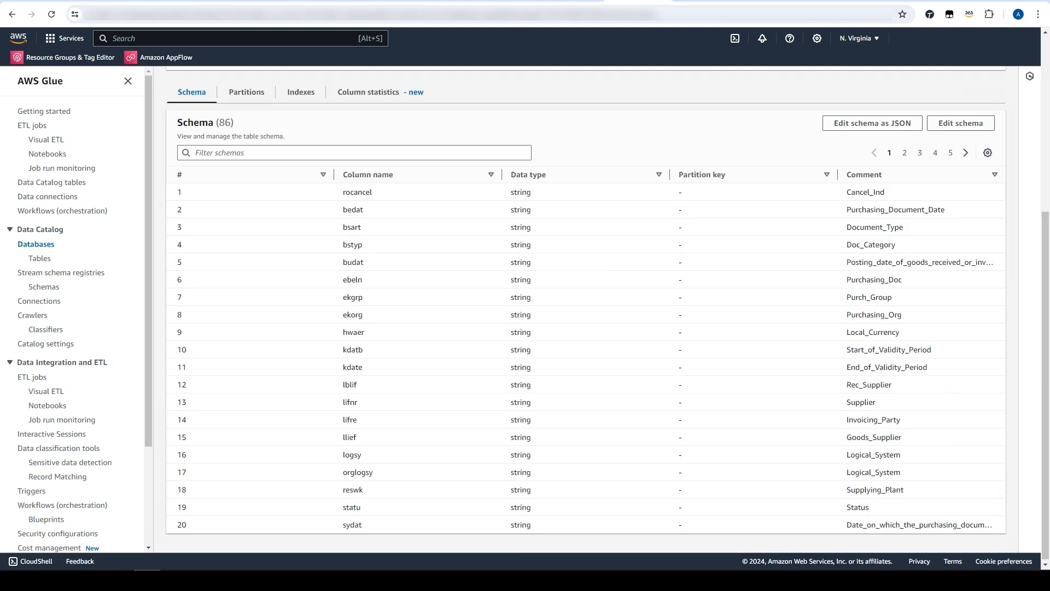
pyautogui.click(935, 153)
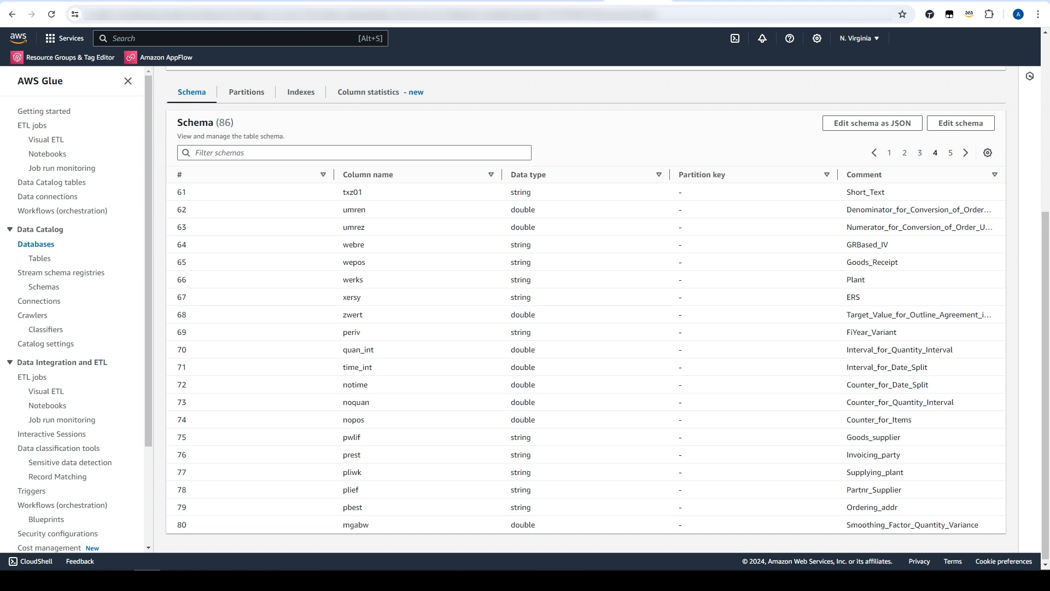
pyautogui.click(950, 153)
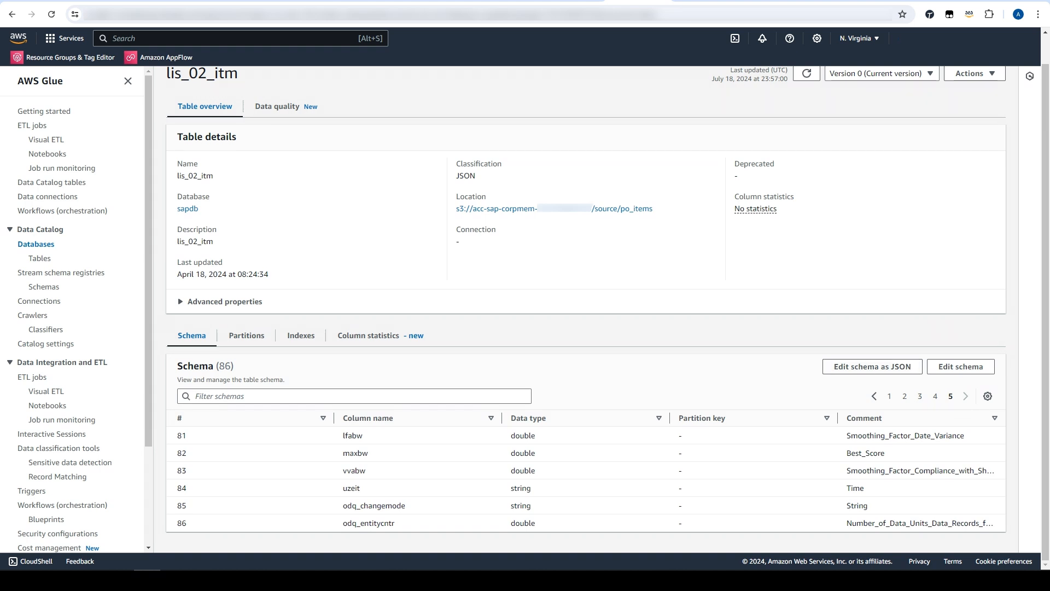
pyautogui.click(920, 396)
pyautogui.click(905, 396)
pyautogui.scroll(-5, 904, 396)
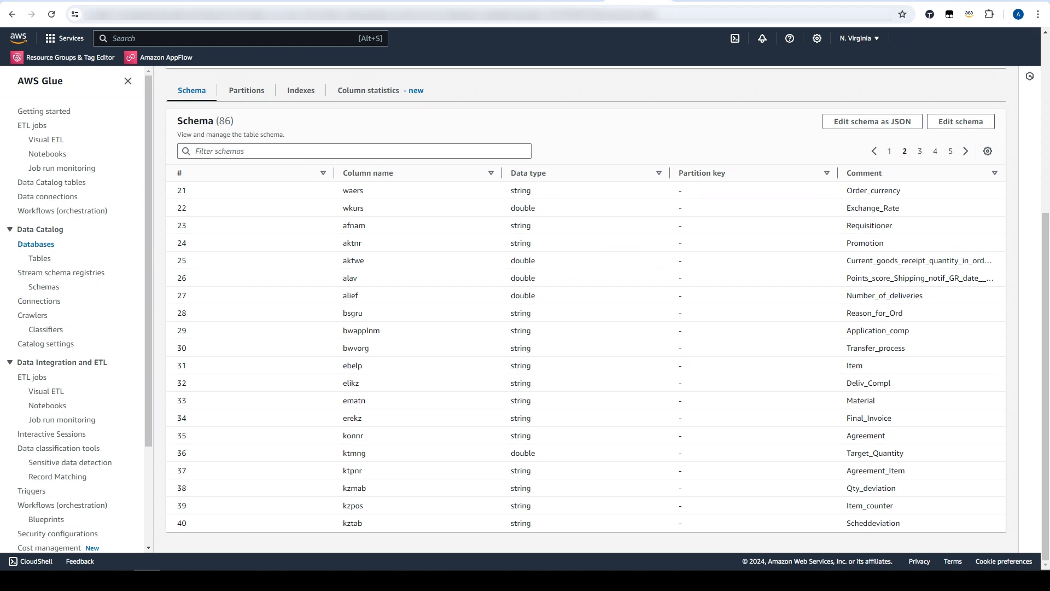
pyautogui.scroll(5, 585, 307)
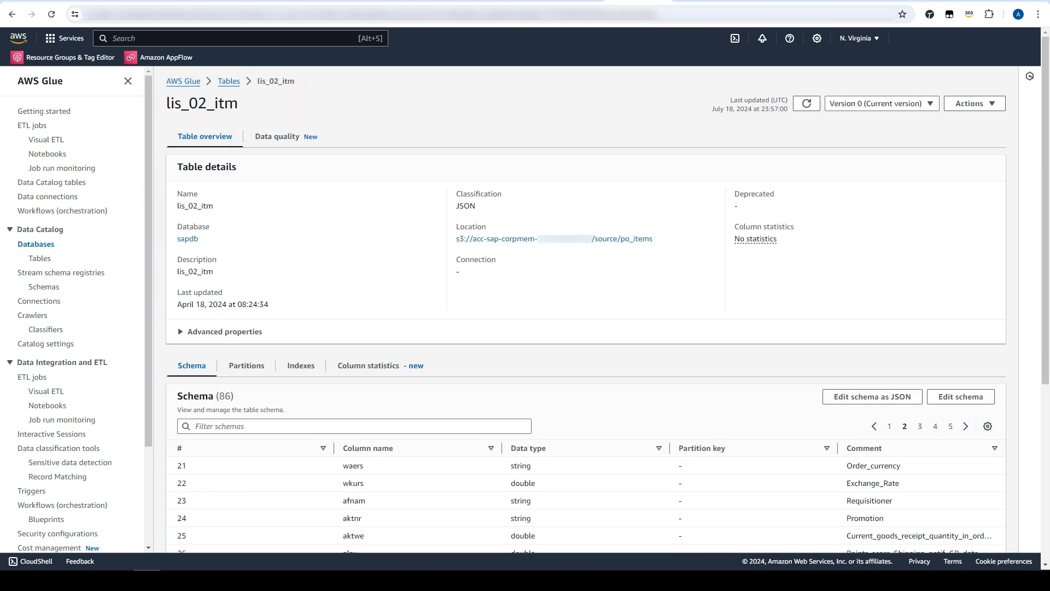
# Step: Switch to Athena's query editor and preview 10 rows each of the sapdb tables material_text and lis_02_itm
pyautogui.write('Athena')
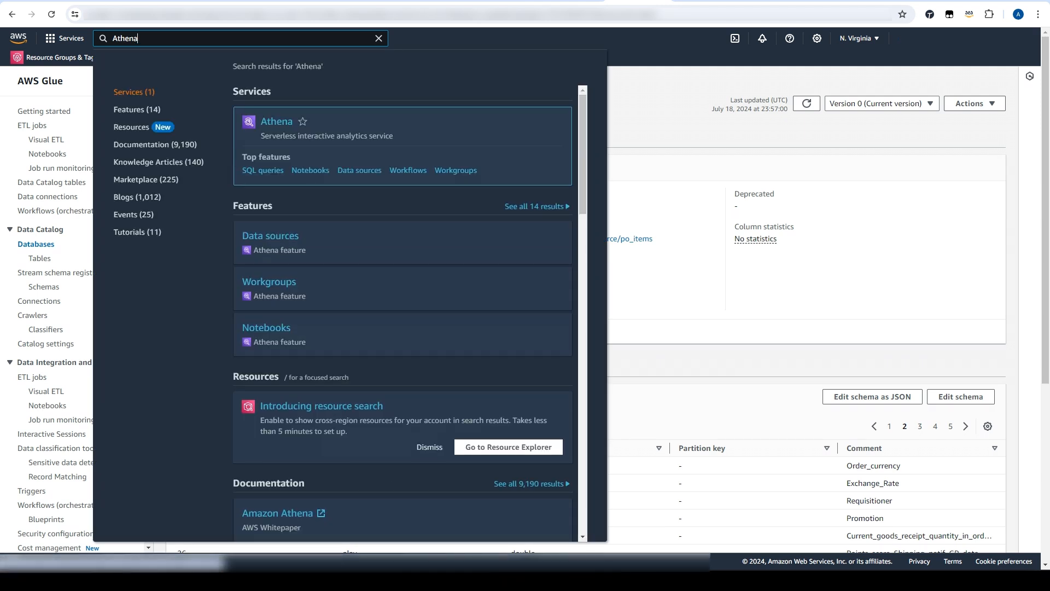
pyautogui.press('Return')
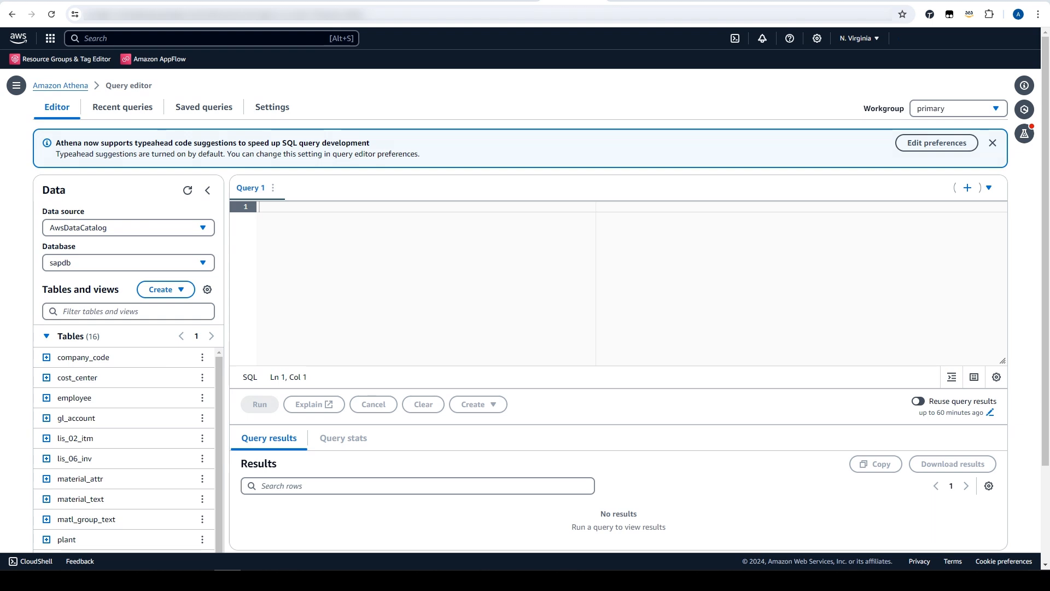
pyautogui.click(202, 498)
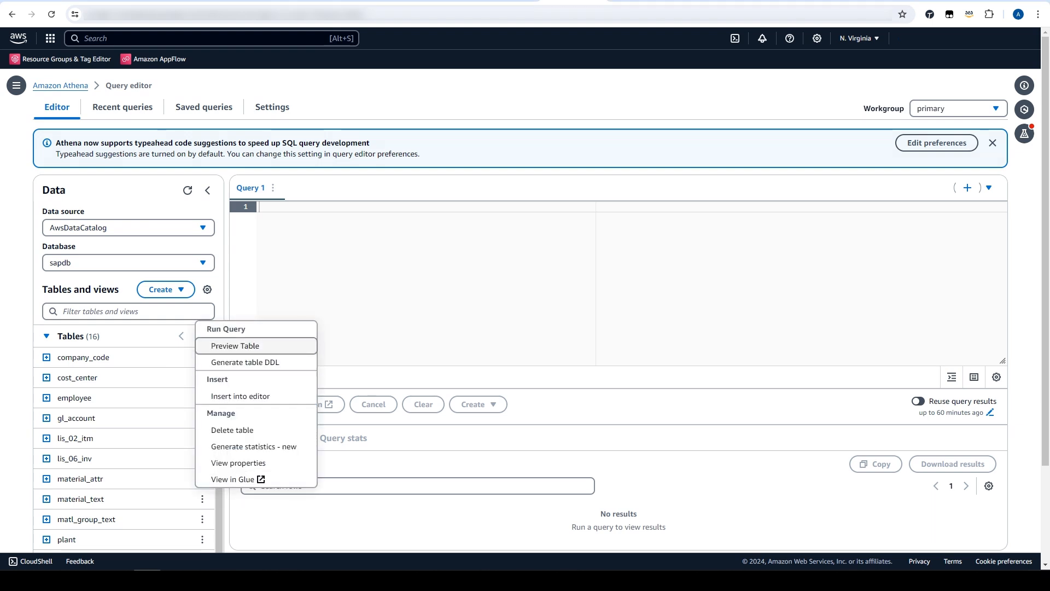
pyautogui.click(241, 345)
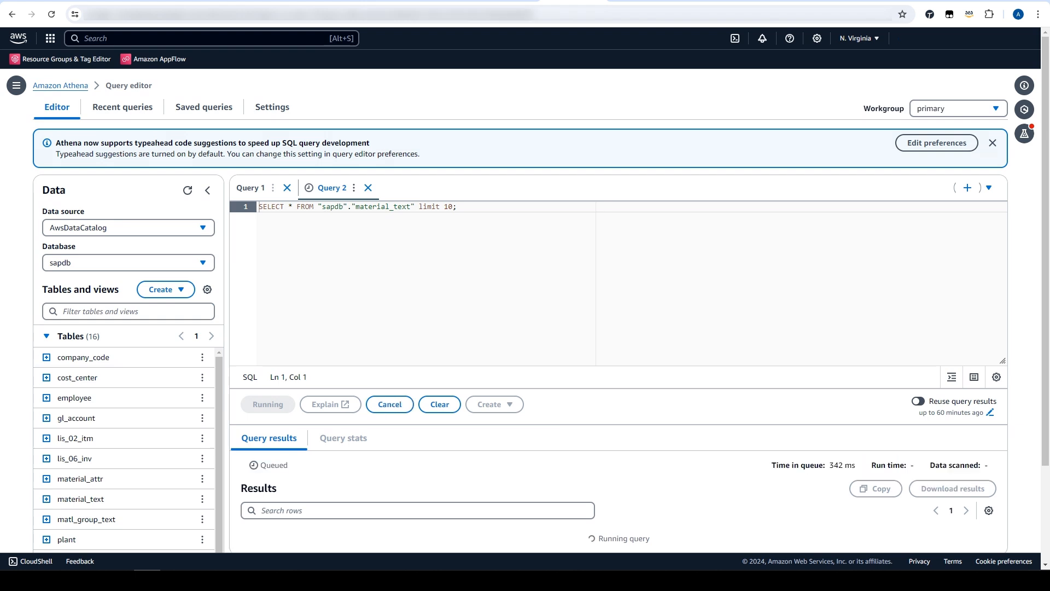
pyautogui.scroll(-3, 618, 328)
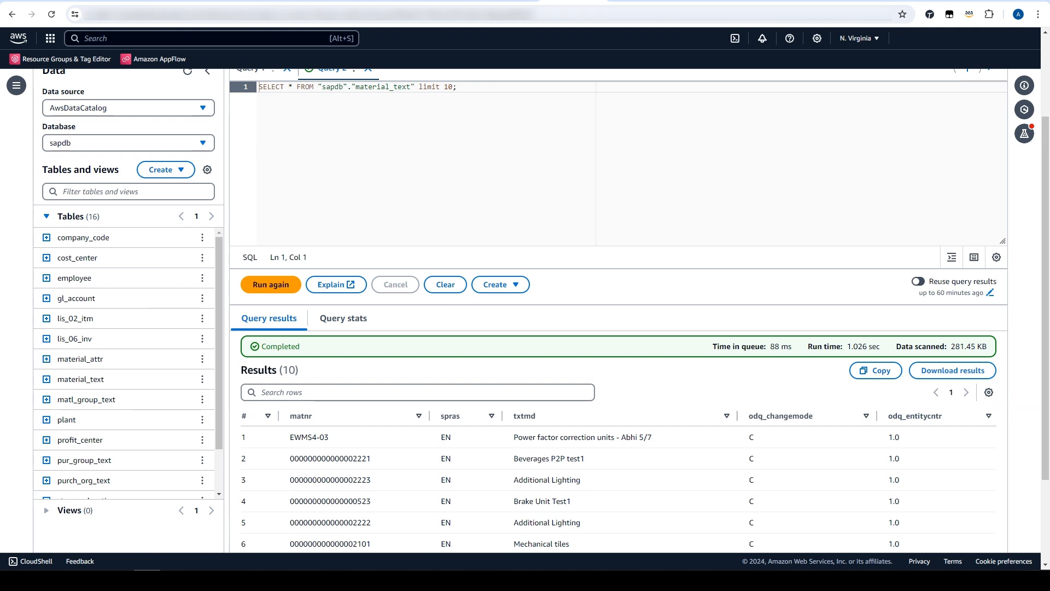
pyautogui.click(202, 318)
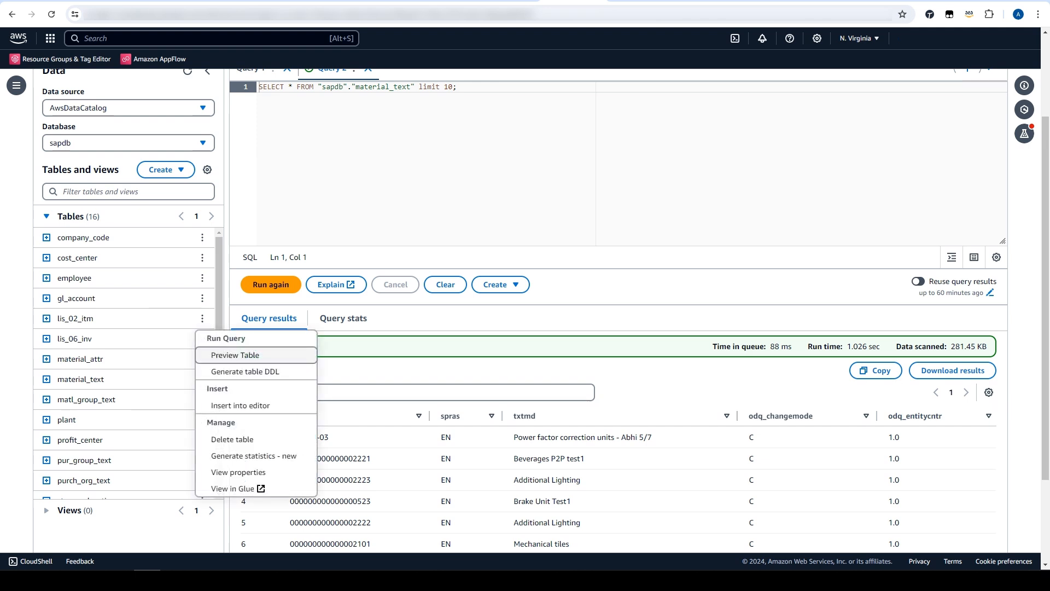
pyautogui.click(235, 353)
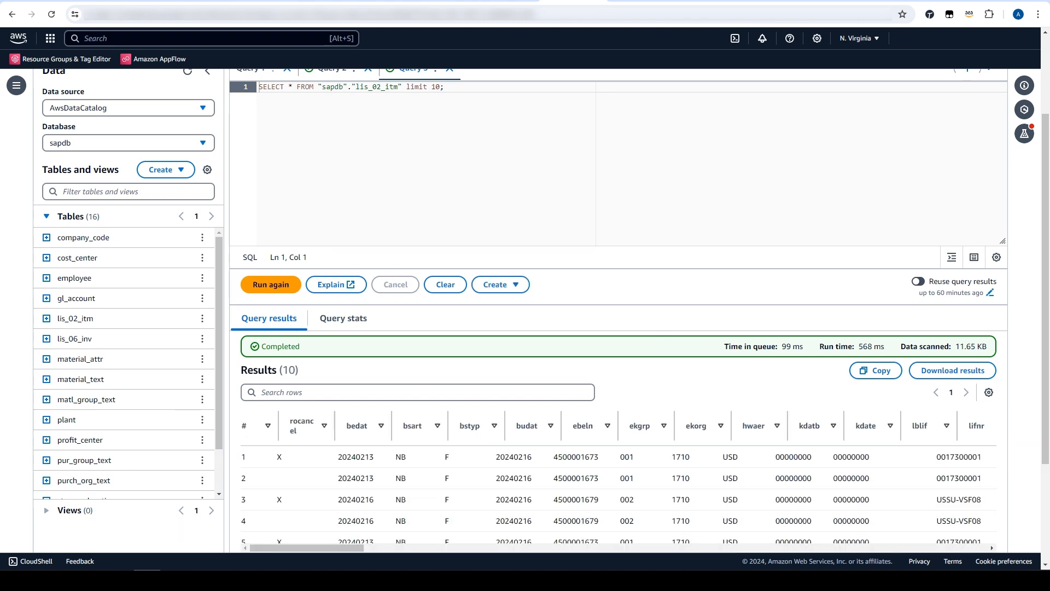
# Step: Add the condition where rocancel <> 'X' to the lis_02_itm query, run it and review the returned rows
pyautogui.click(407, 87)
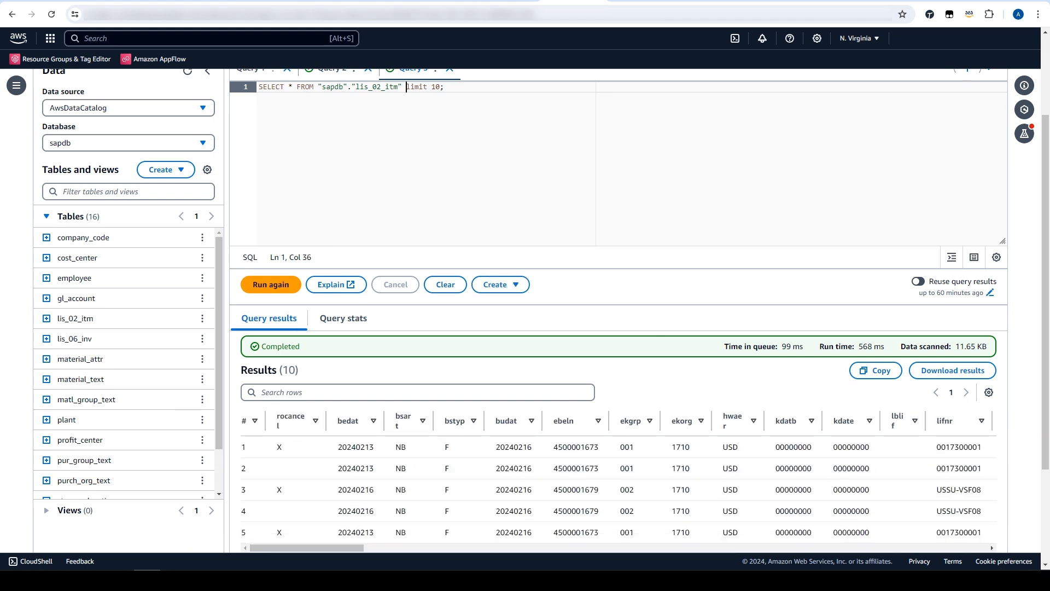
pyautogui.press('Return')
pyautogui.write("where rocancel <> 'X'")
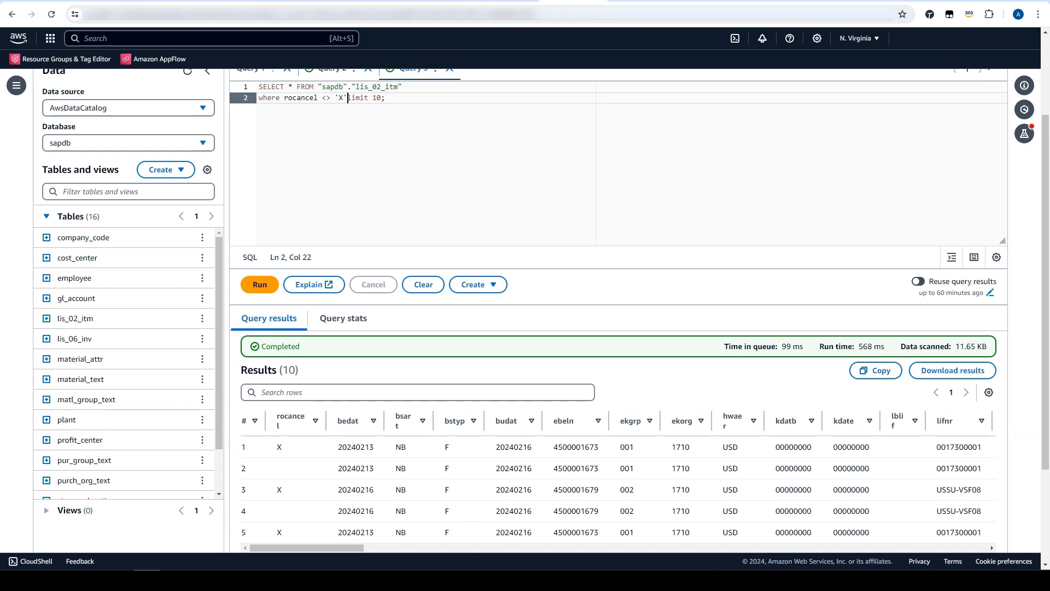
pyautogui.press('Return')
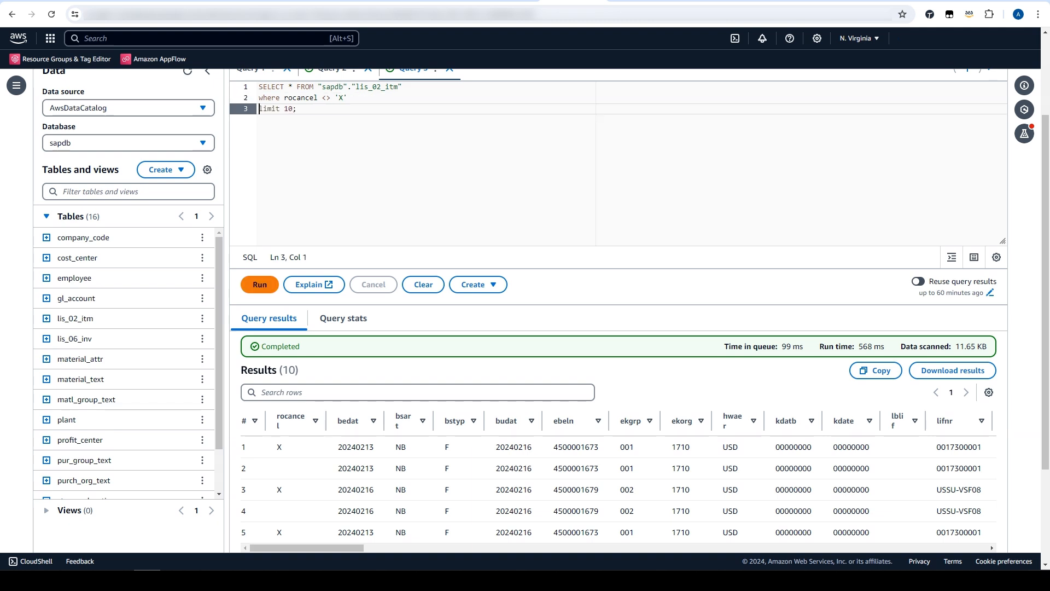
pyautogui.hotkey('ctrl', 'Return')
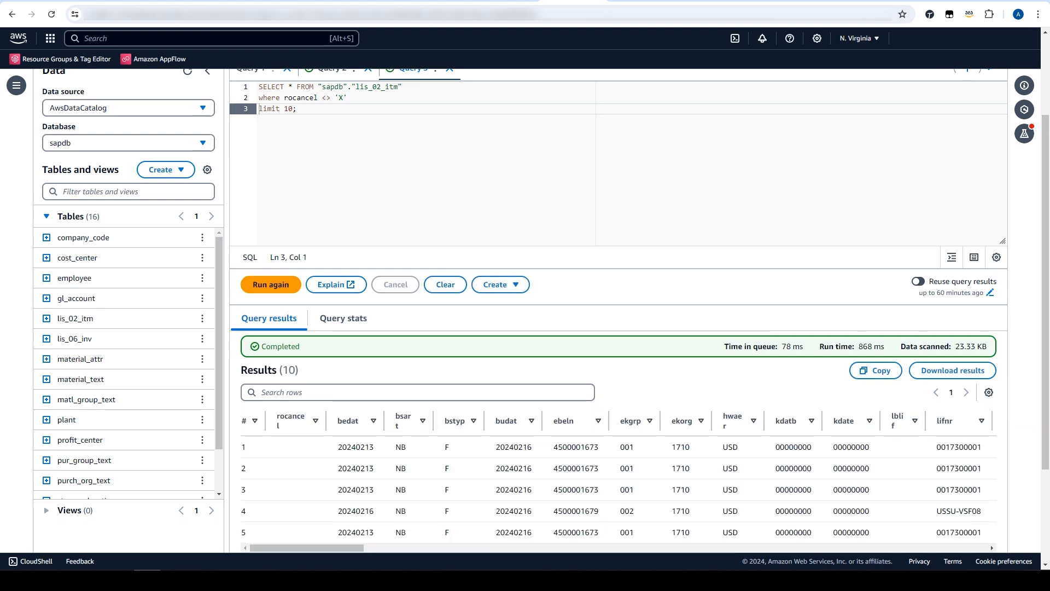
pyautogui.scroll(-3, 618, 328)
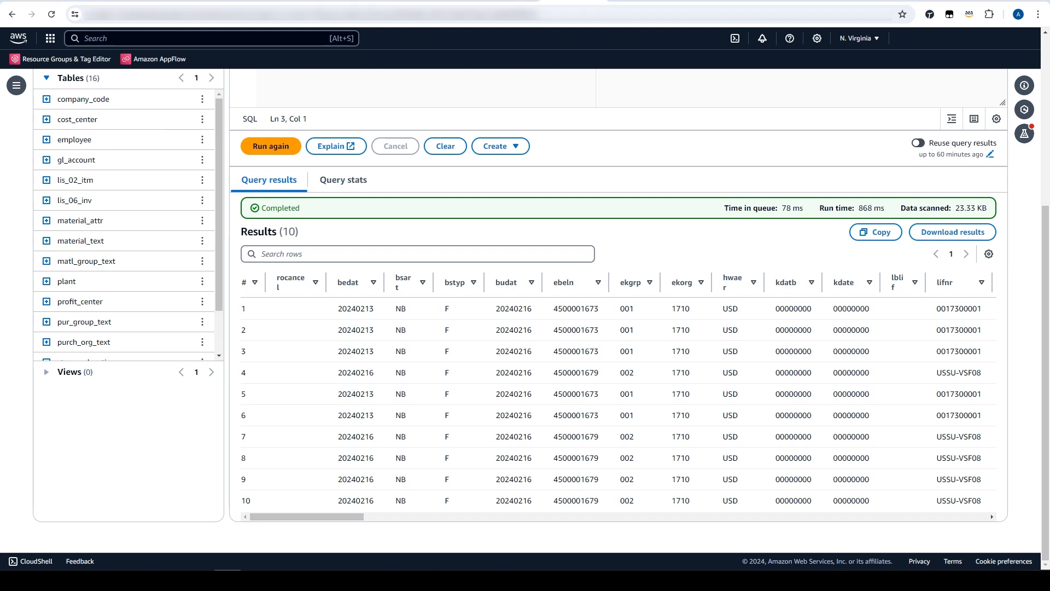
# Step: Search the AWS console for redshift and switch to Redshift query editor v2
pyautogui.hotkey('alt', 's')
pyautogui.write('redshift')
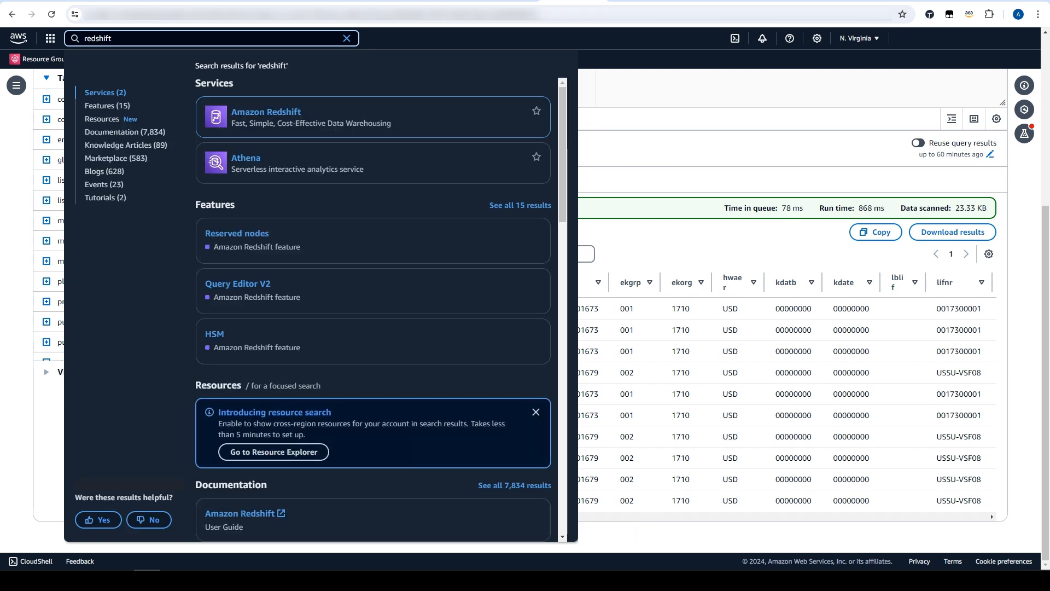
pyautogui.moveTo(246, 123)
pyautogui.click(233, 155)
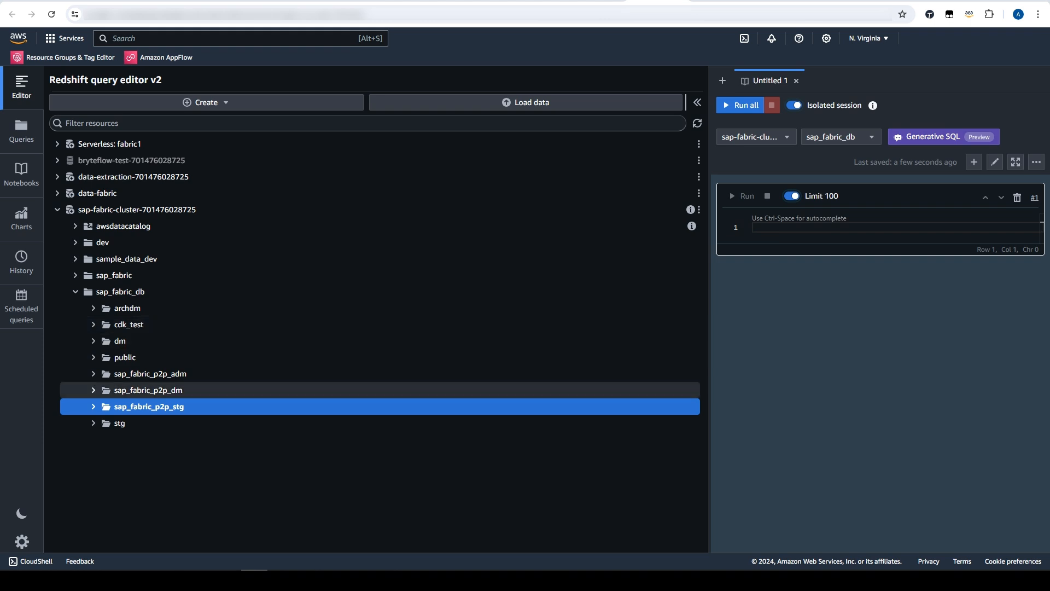
# Step: Expand the tables of the sap_fabric_p2p_stg schema and show the lis_02_itm table's field definitions
pyautogui.click(94, 407)
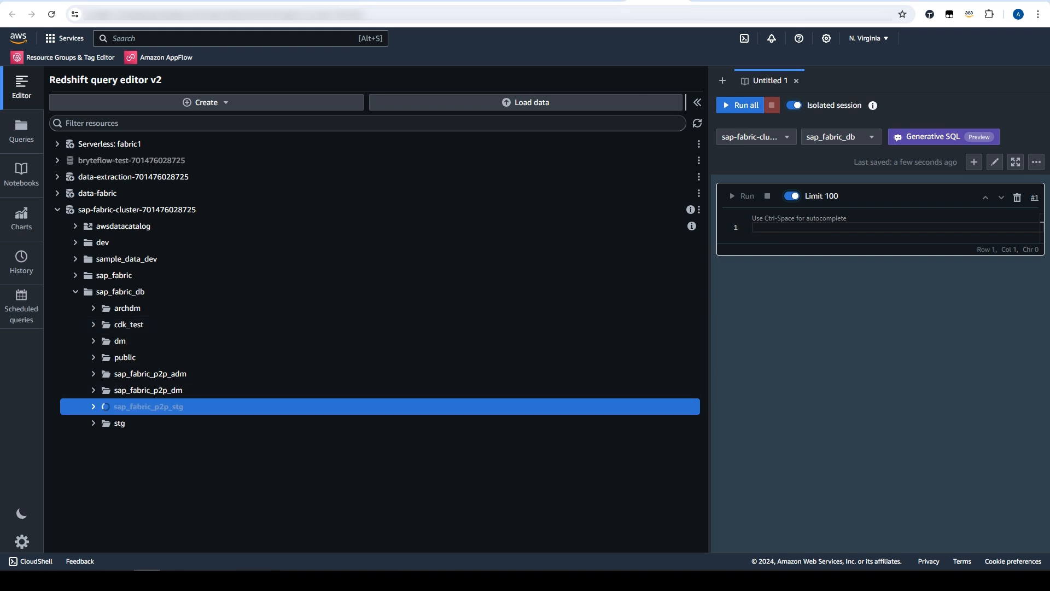
pyautogui.click(111, 423)
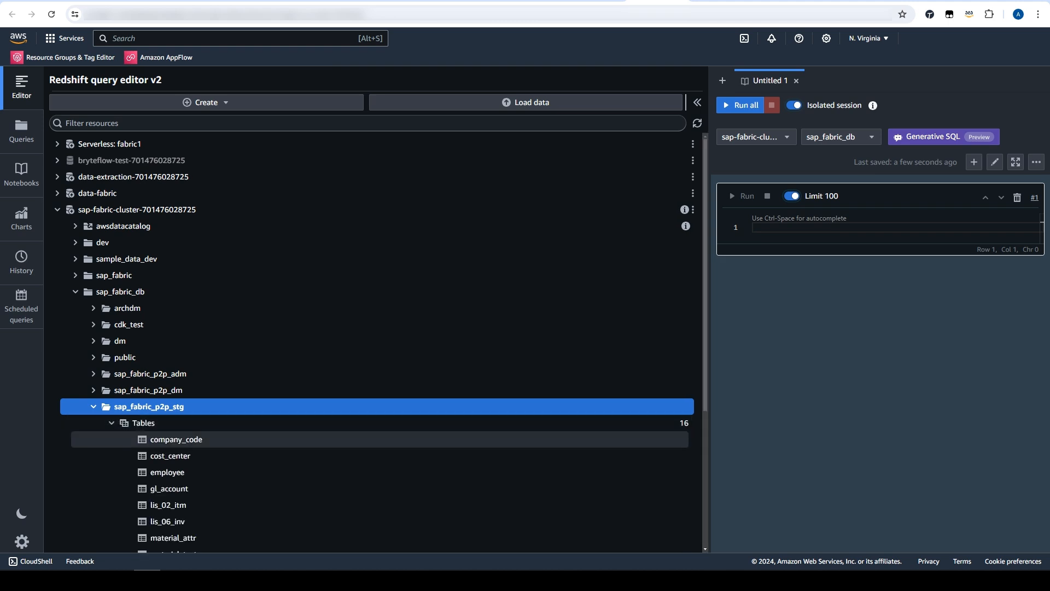
pyautogui.click(168, 505)
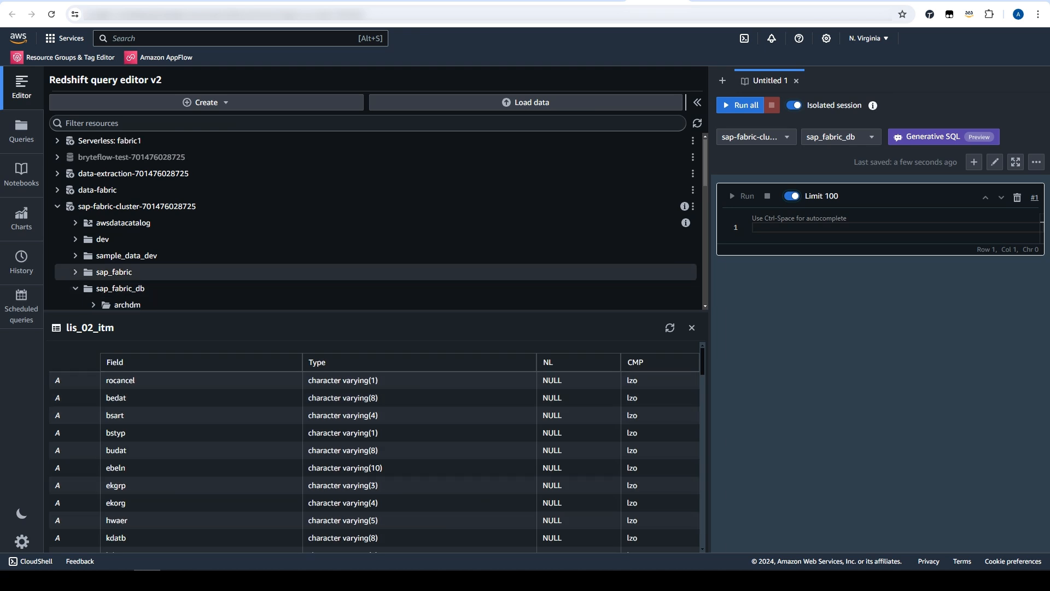
# Step: Expand the tables of the sap_fabric_p2p_dm schema and show the po_items table's field definitions
pyautogui.scroll(-4, 164, 279)
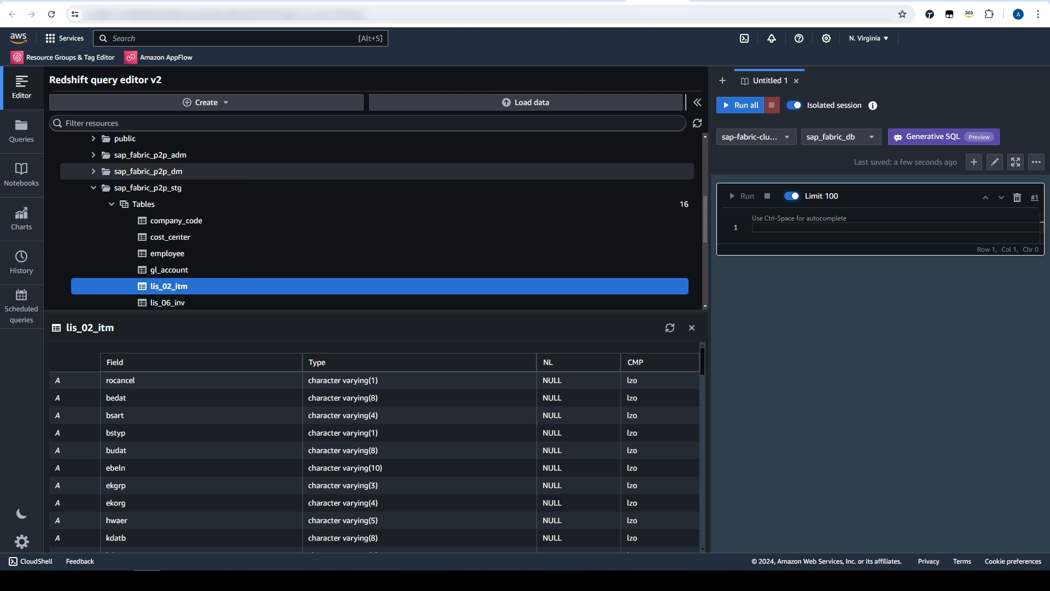
pyautogui.click(148, 171)
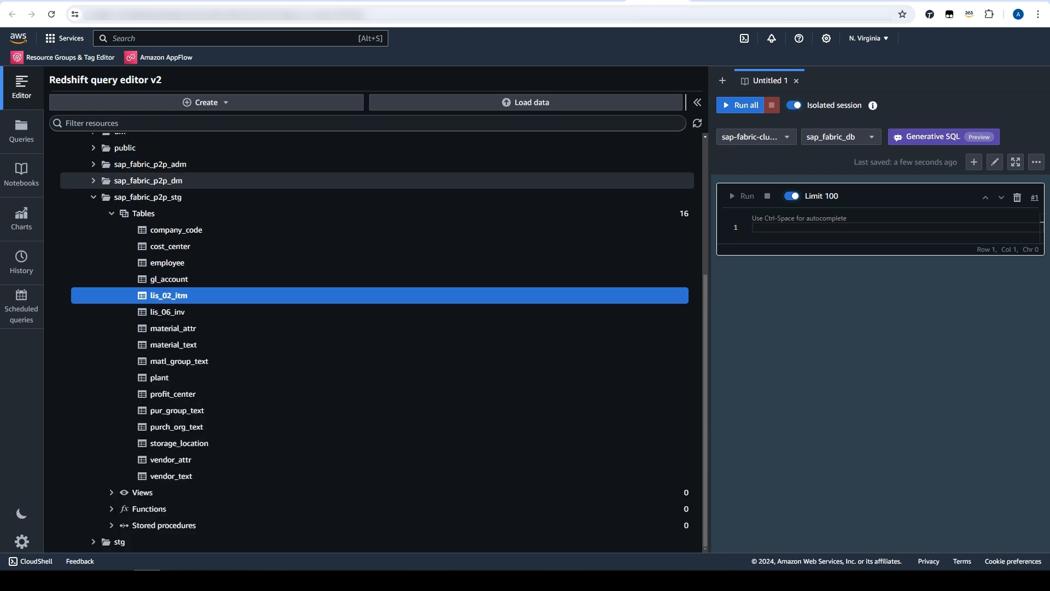
pyautogui.click(143, 188)
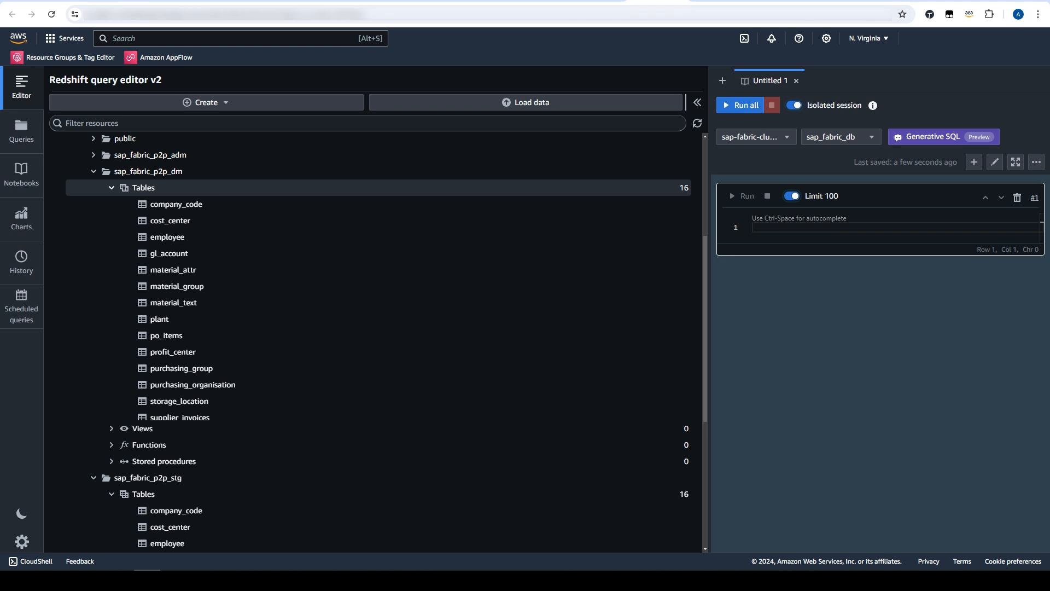
pyautogui.click(164, 335)
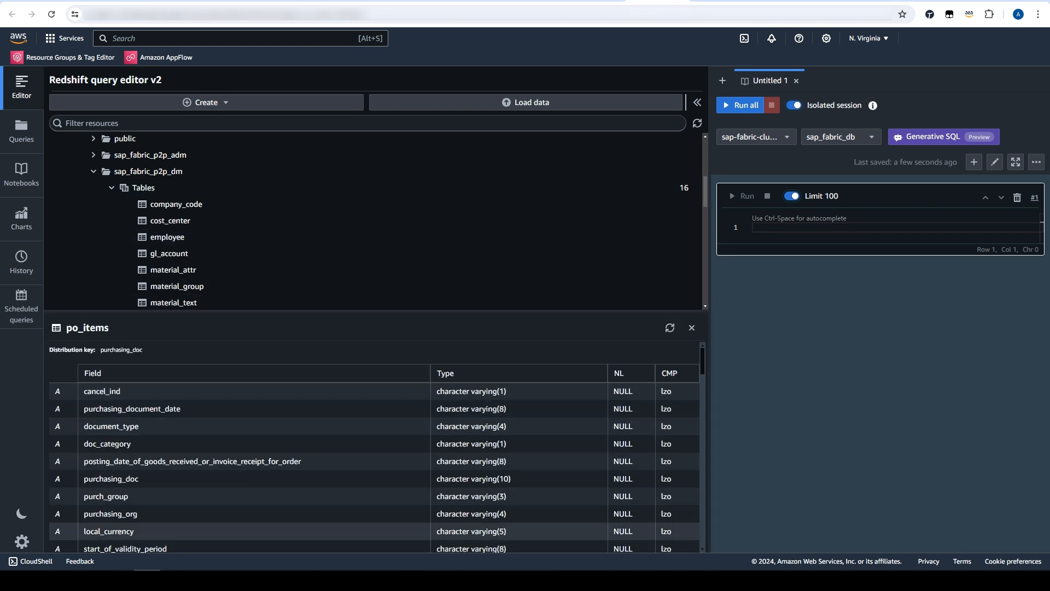
# Step: Review the po_items field list through its end and expand the tables and views of the sap_fabric_p2p_adm schema
pyautogui.scroll(-10, 374, 448)
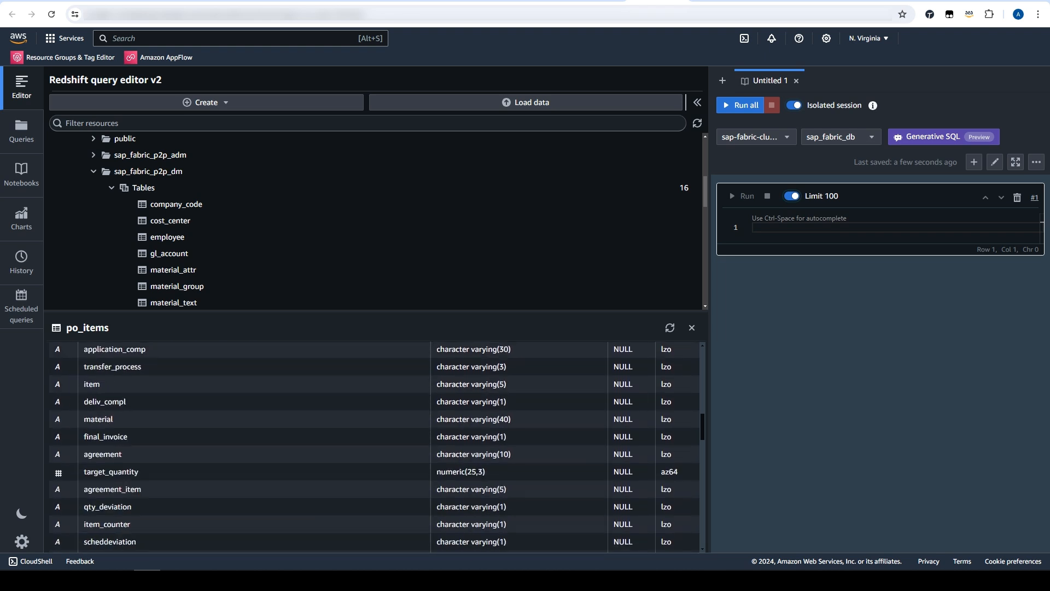
pyautogui.scroll(-10, 374, 449)
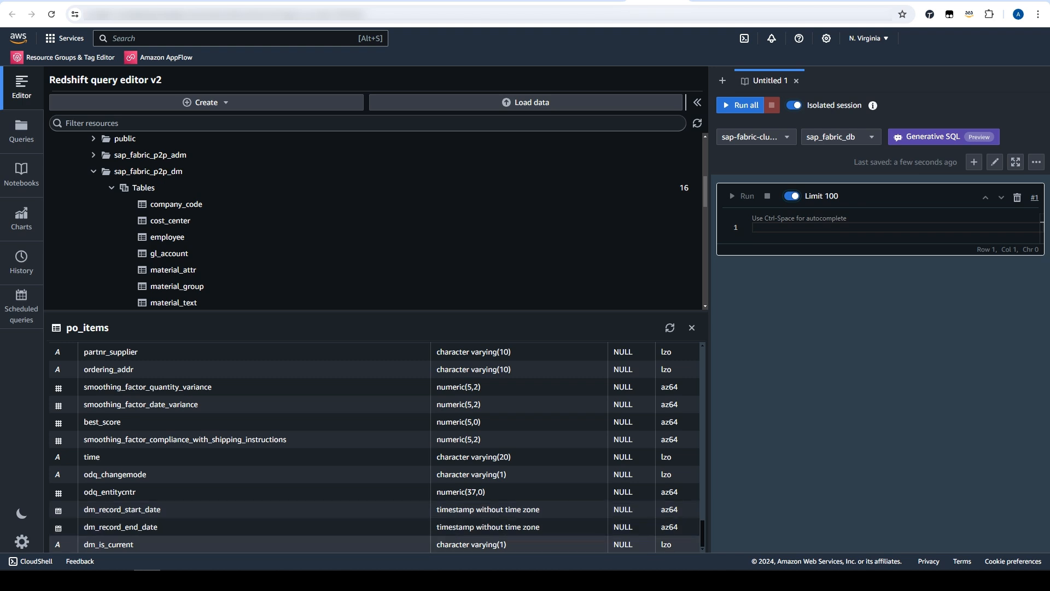
pyautogui.click(93, 155)
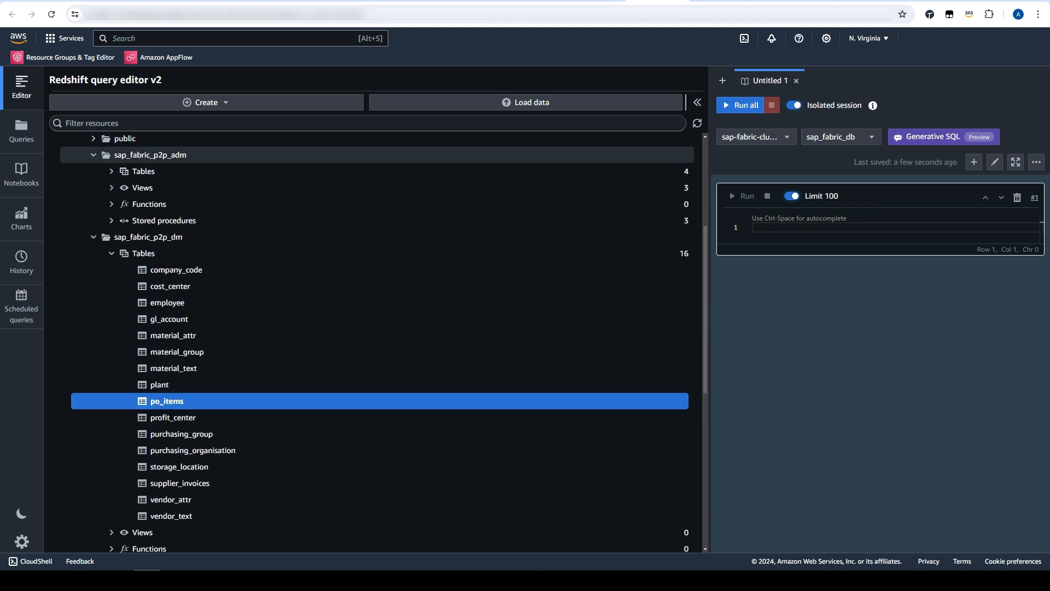
pyautogui.click(112, 171)
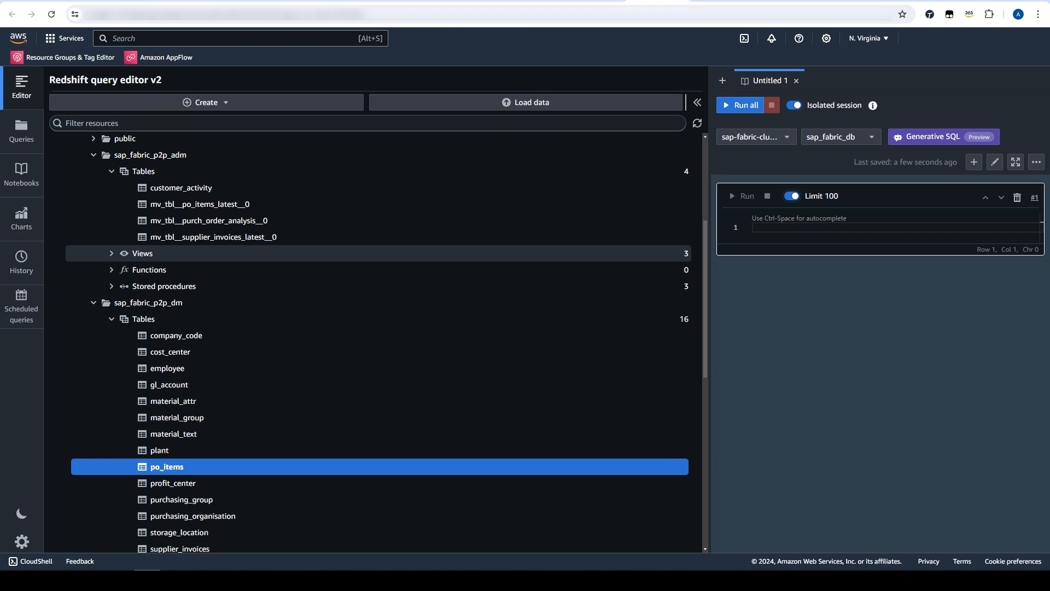
pyautogui.click(111, 253)
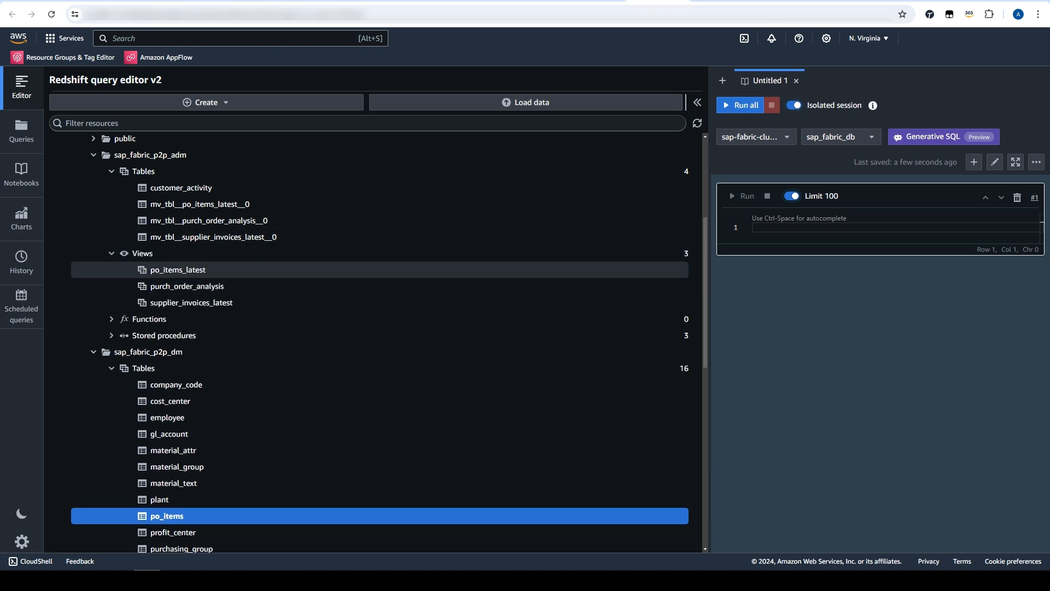
# Step: Show the view definition of purch_order_analysis, review its SQL in a widened editor, and close that definition
pyautogui.click(188, 286)
pyautogui.rightClick(167, 284)
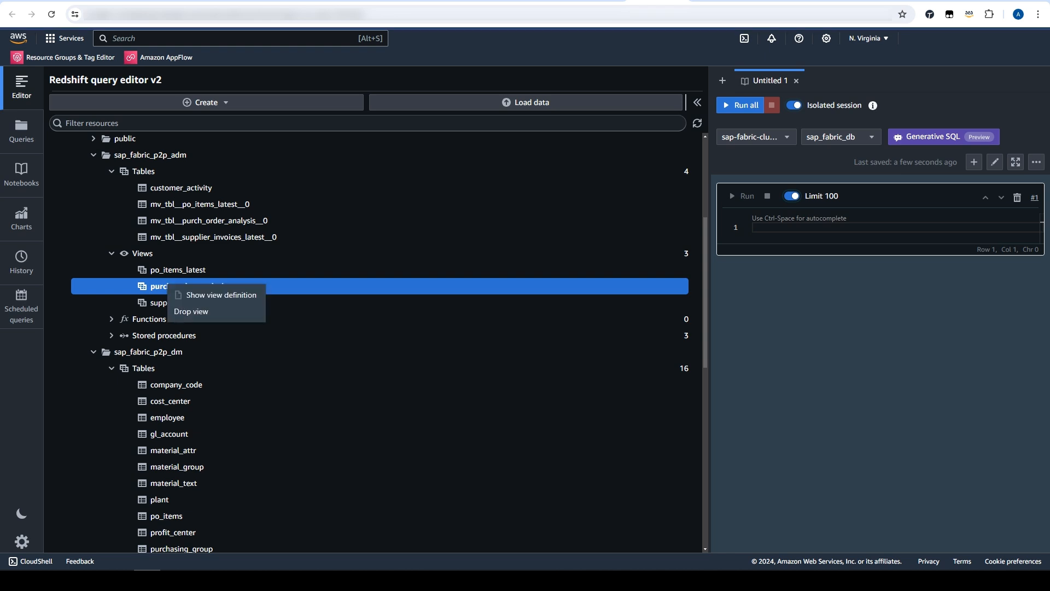
pyautogui.click(214, 294)
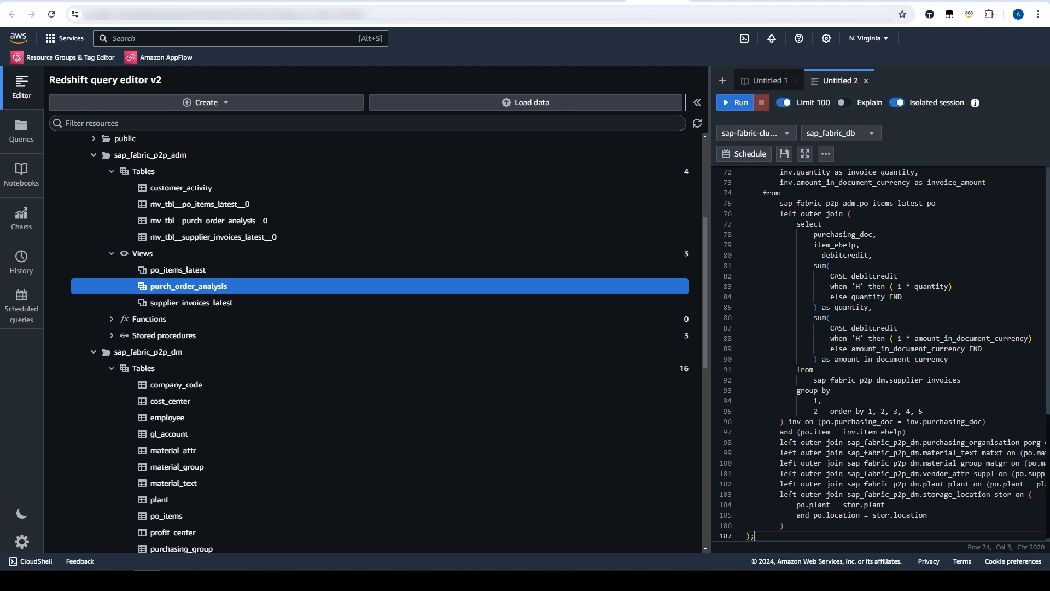
pyautogui.moveTo(709, 307); pyautogui.dragTo(485, 306)
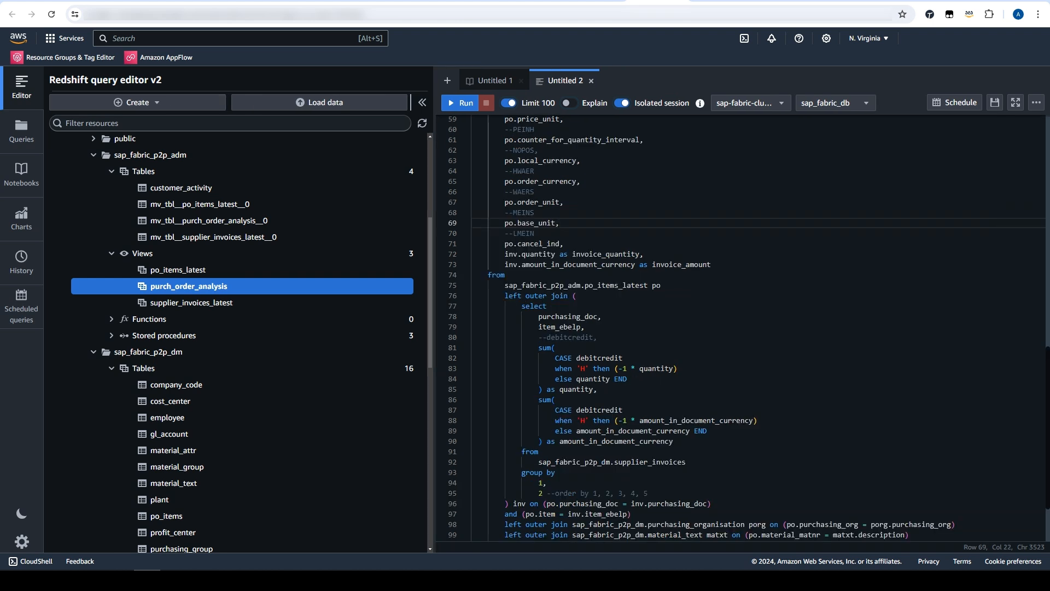
pyautogui.scroll(2, 741, 328)
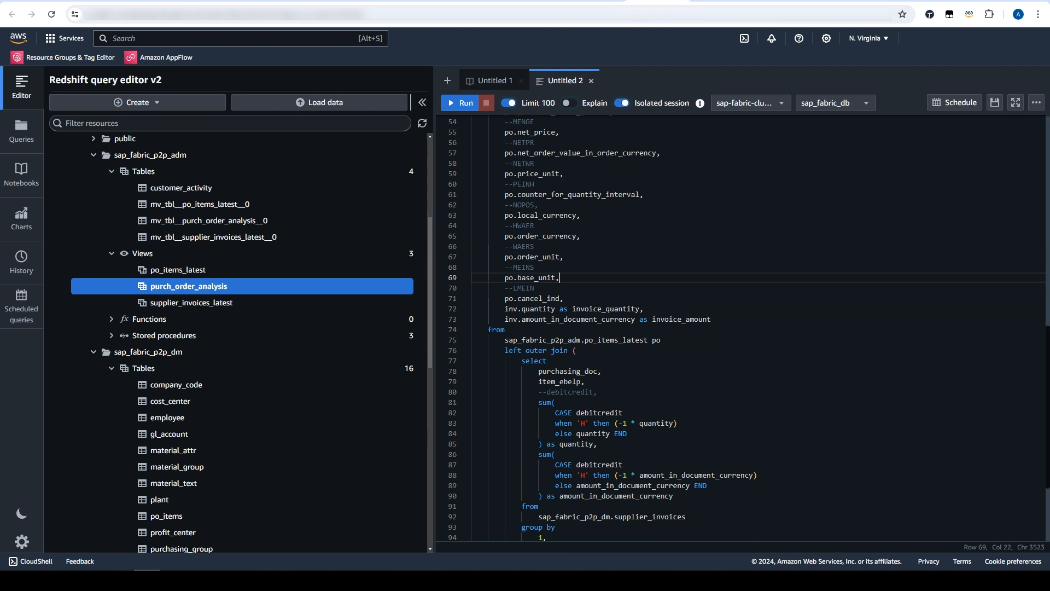
pyautogui.scroll(-2, 740, 328)
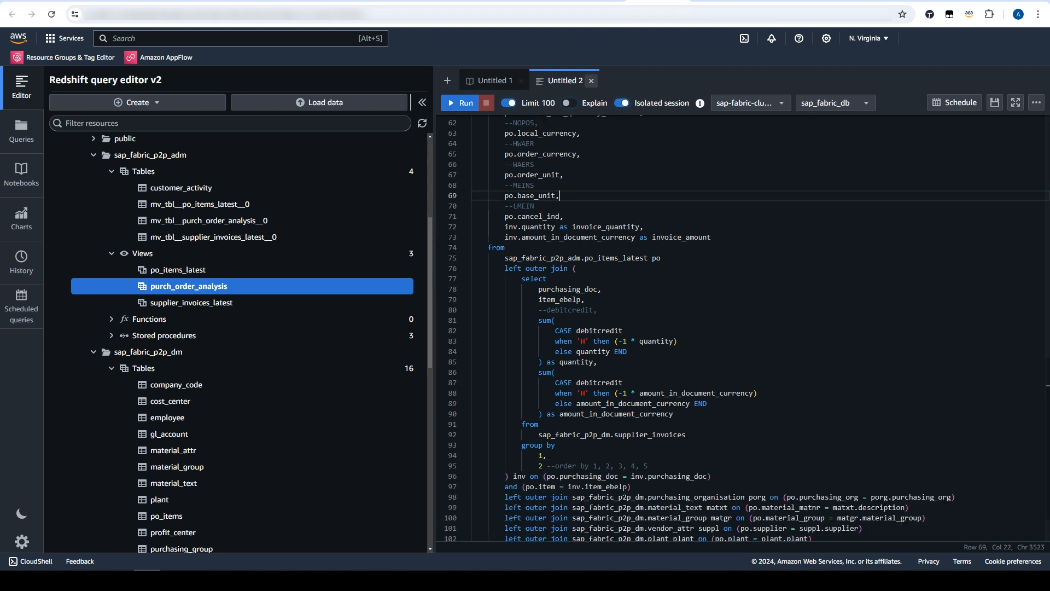
pyautogui.click(591, 80)
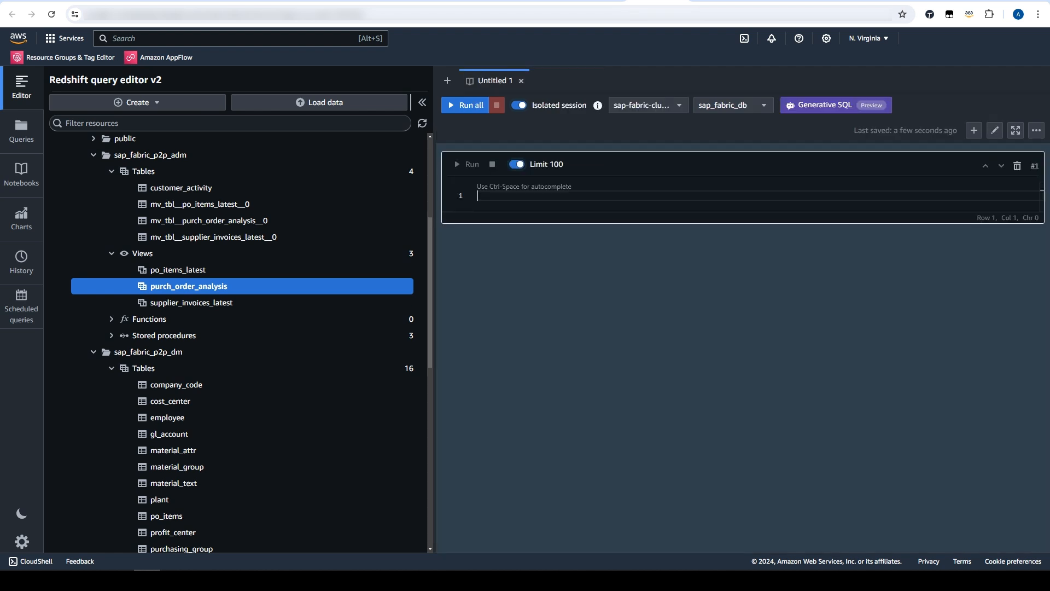
# Step: Ask the Generative SQL assistant "Who is my top performing supplier", add the suggested query to the notebook and run it
pyautogui.click(836, 105)
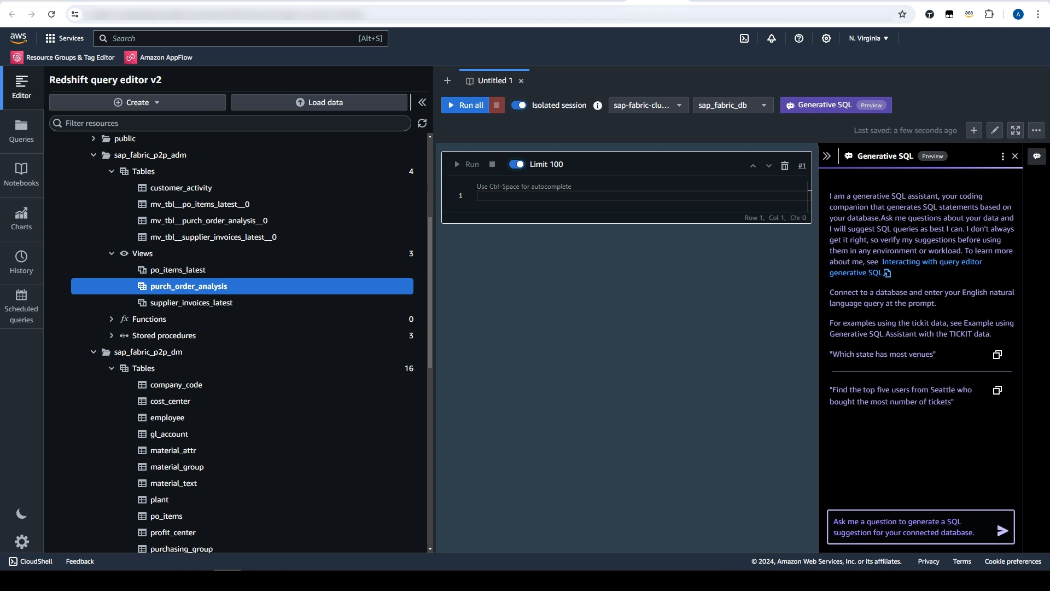
pyautogui.click(904, 527)
pyautogui.write('Who is my top performing supplier')
pyautogui.press('Return')
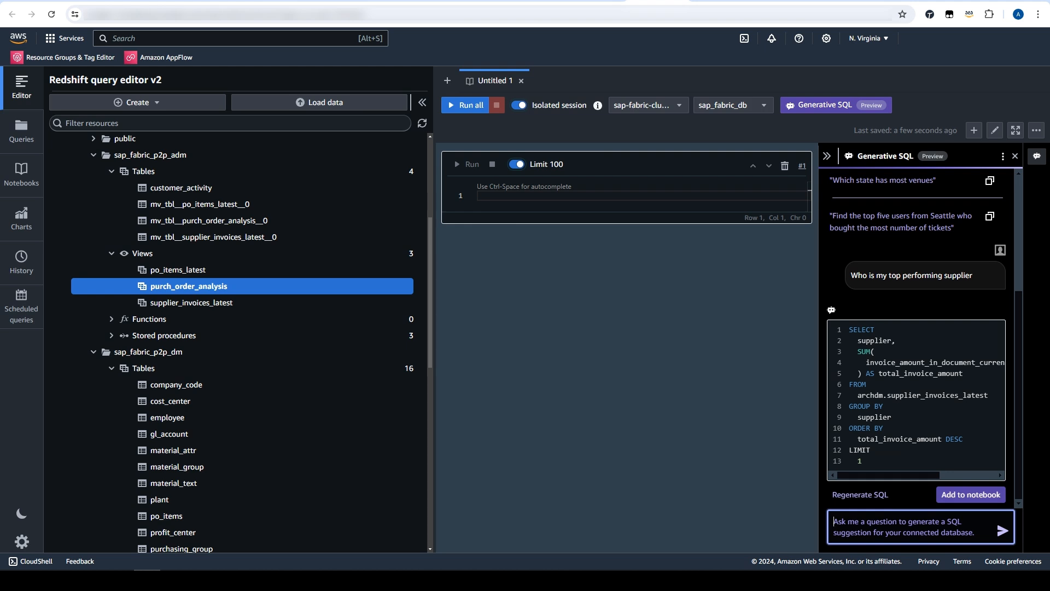
pyautogui.click(970, 495)
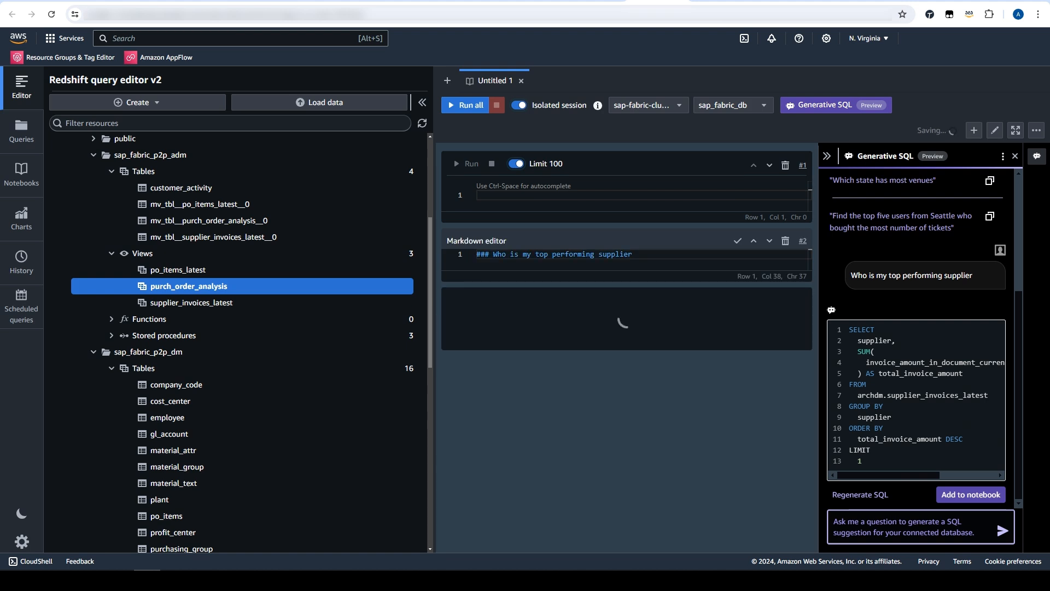
pyautogui.click(465, 300)
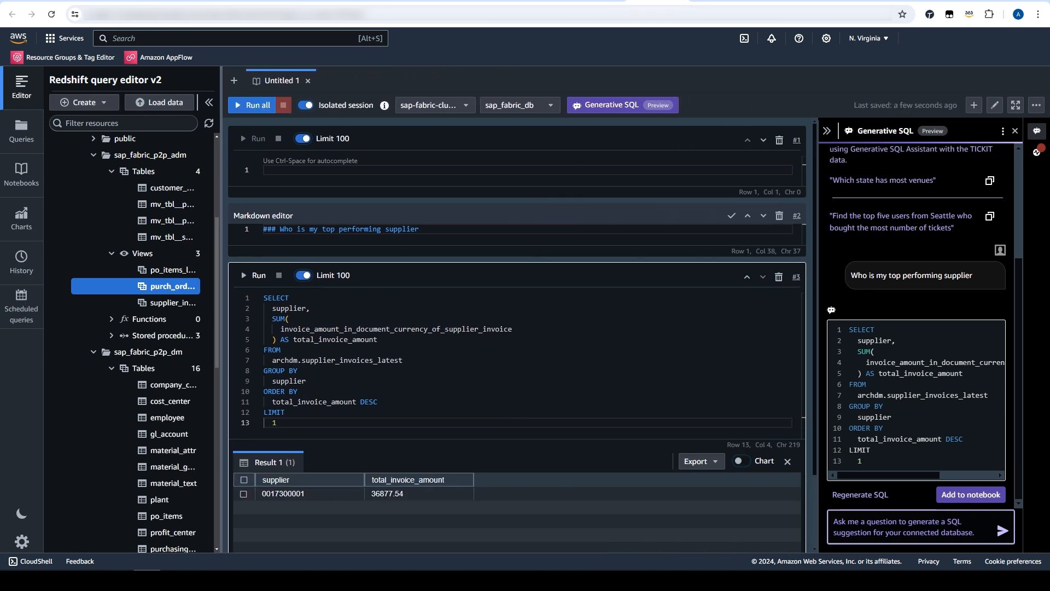
# Step: Ask the assistant "in the same query, restrict for fiscal year 2020", add the suggested query to the notebook and run it
pyautogui.click(904, 526)
pyautogui.write('in')
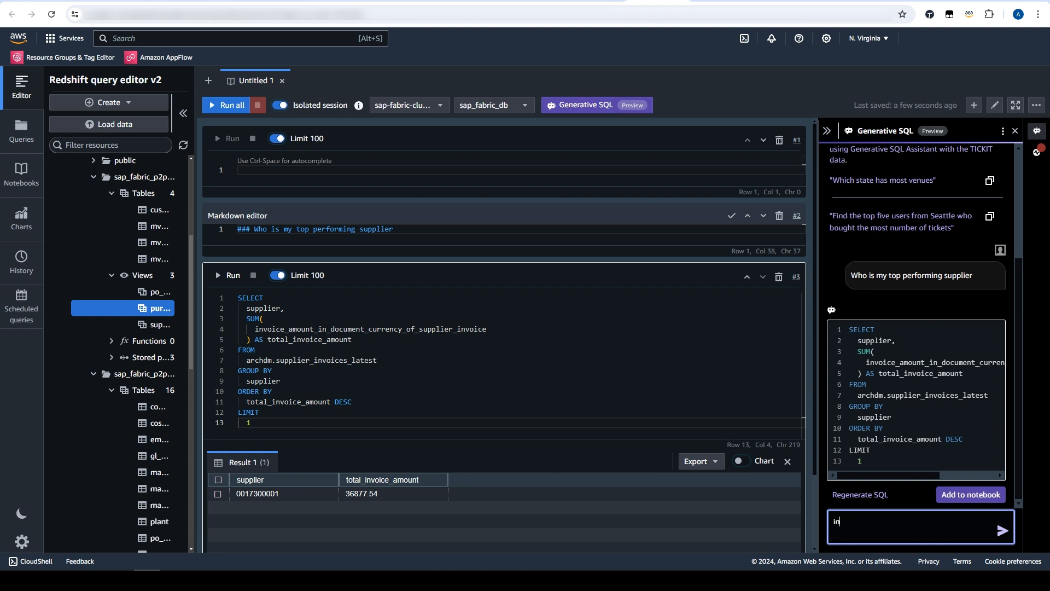
pyautogui.write(' the same query, restrict for fiscal year')
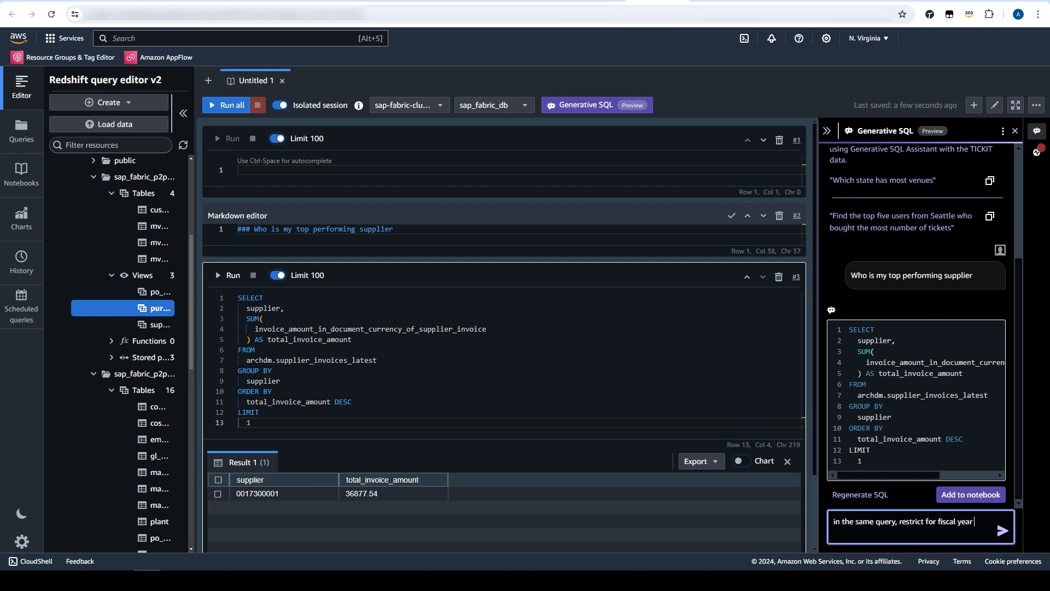
pyautogui.write(' 2020')
pyautogui.press('Return')
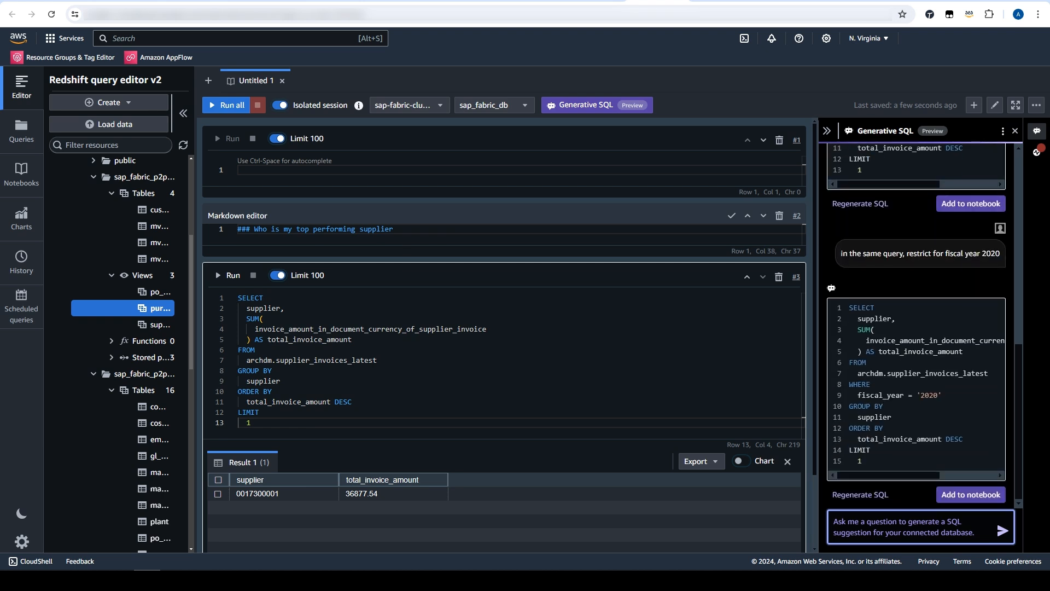
pyautogui.click(971, 493)
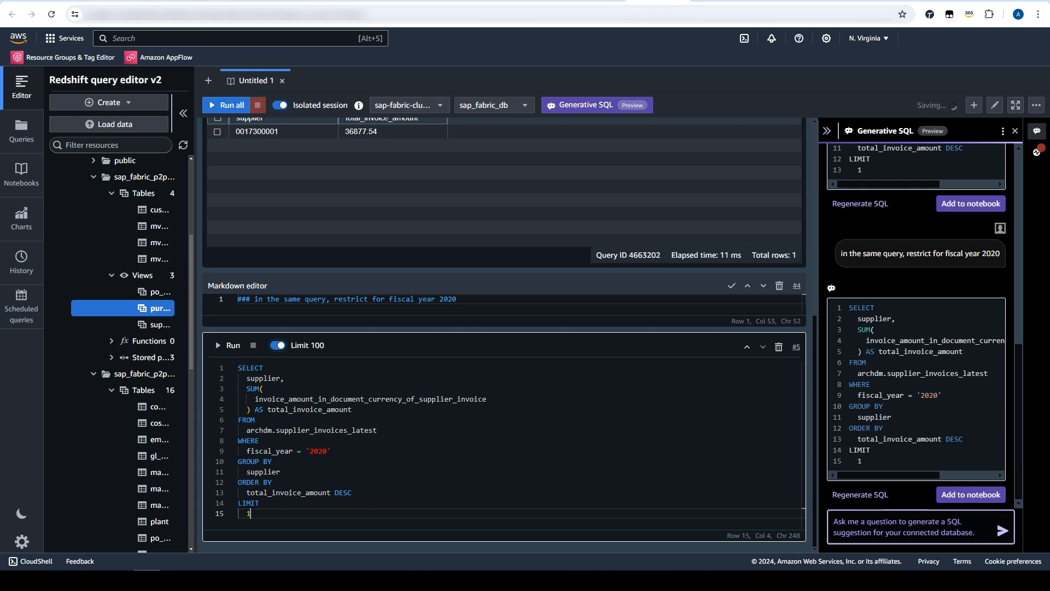
pyautogui.click(227, 345)
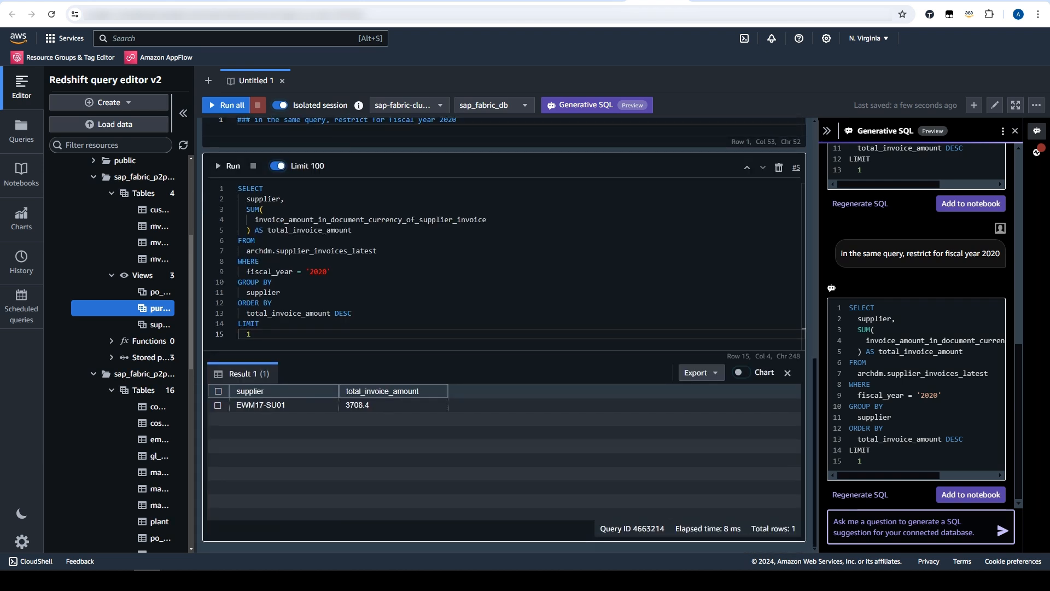
# Step: Ask "in the same query, add a join to the vendor text for the supplier name", add the suggestion to the notebook and run it
pyautogui.click(908, 527)
pyautogui.write('in th')
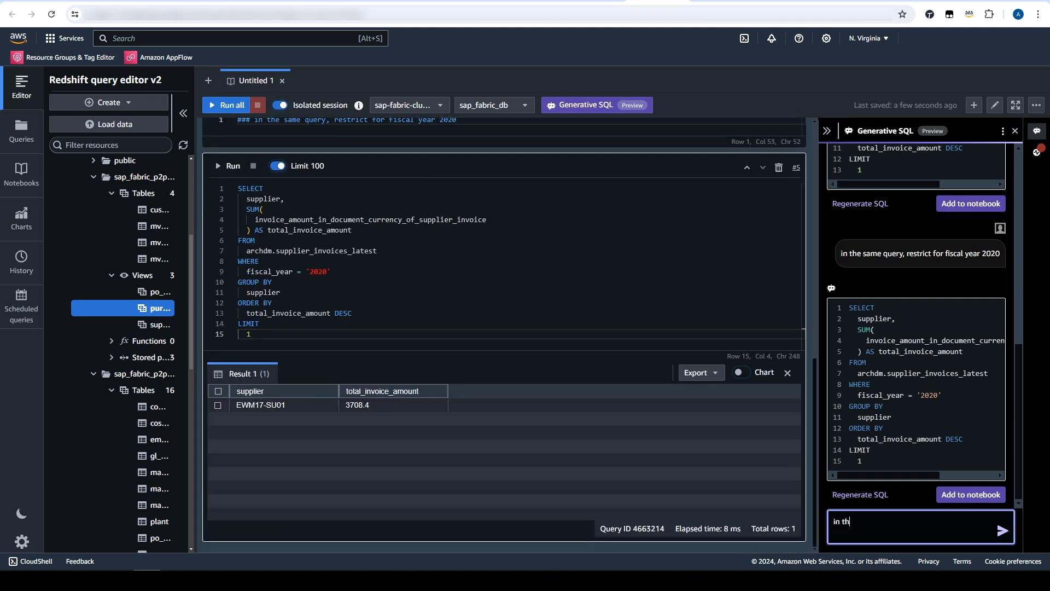
pyautogui.write('e same query, add a join to the vendor text for')
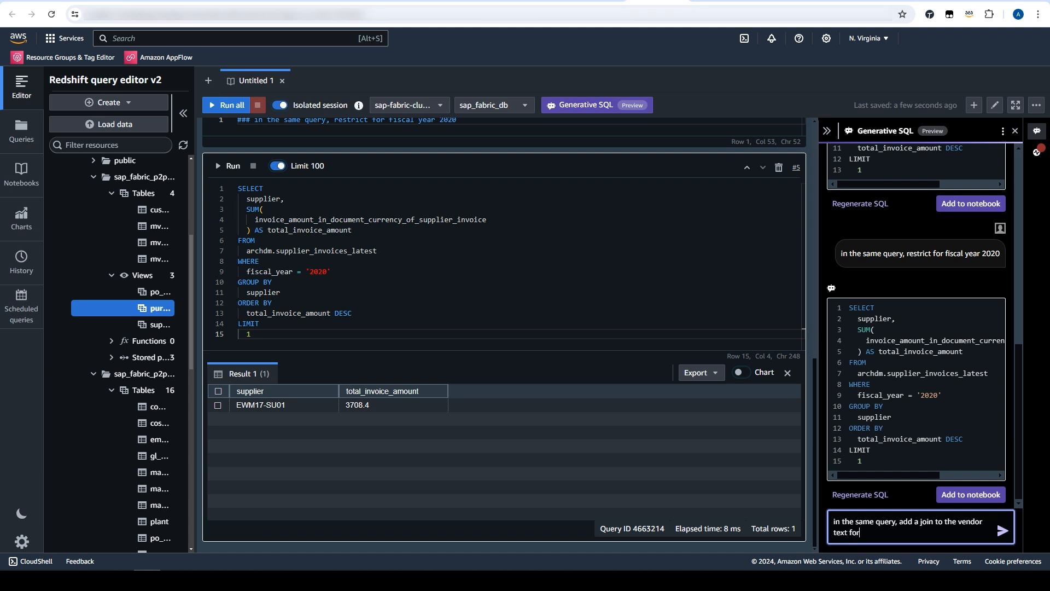
pyautogui.write(' the supplier name')
pyautogui.press('Return')
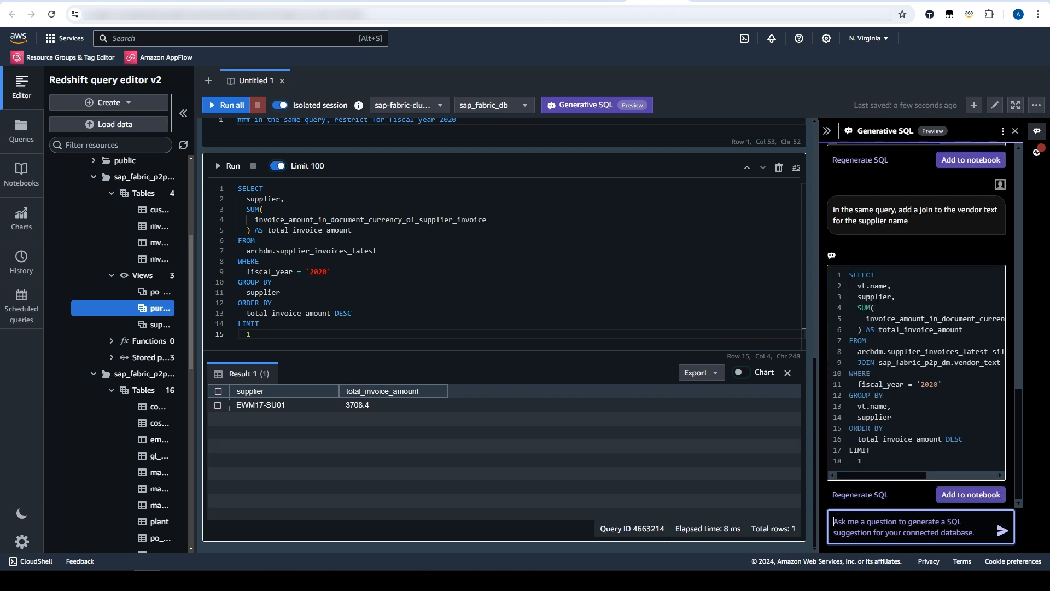
pyautogui.click(970, 495)
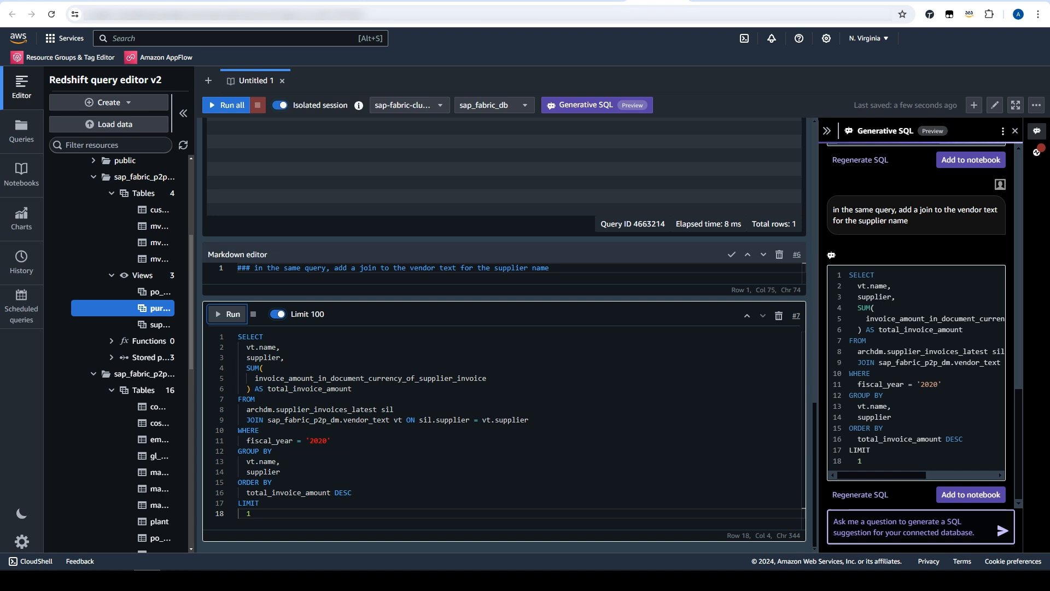
pyautogui.click(228, 313)
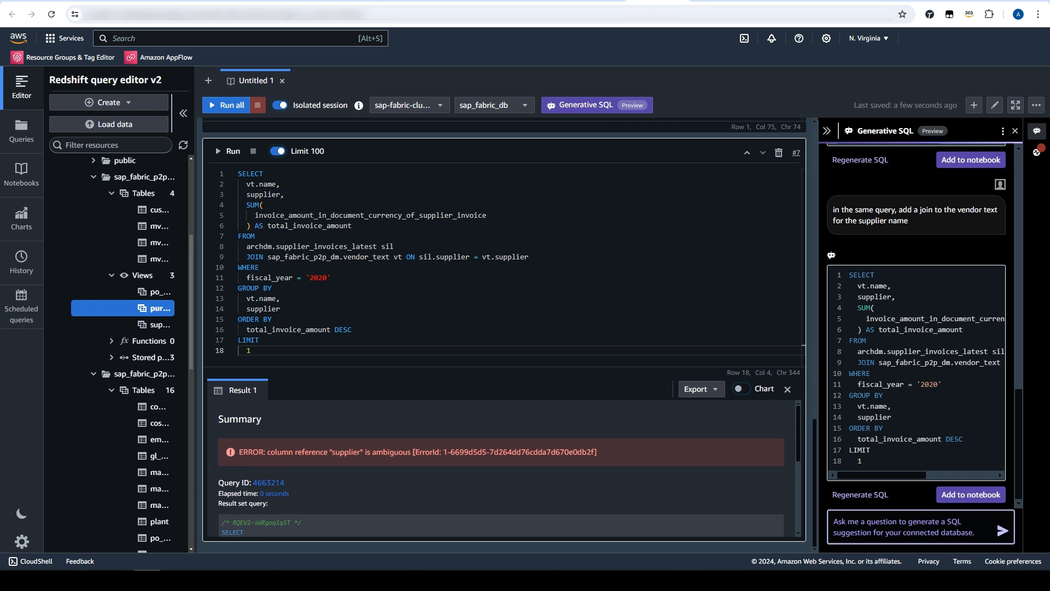
# Step: Send the query's ambiguous "supplier" column error to the assistant, add the corrected query to the notebook and run it
pyautogui.moveTo(597, 451); pyautogui.dragTo(239, 451)
pyautogui.hotkey('ctrl', 'c')
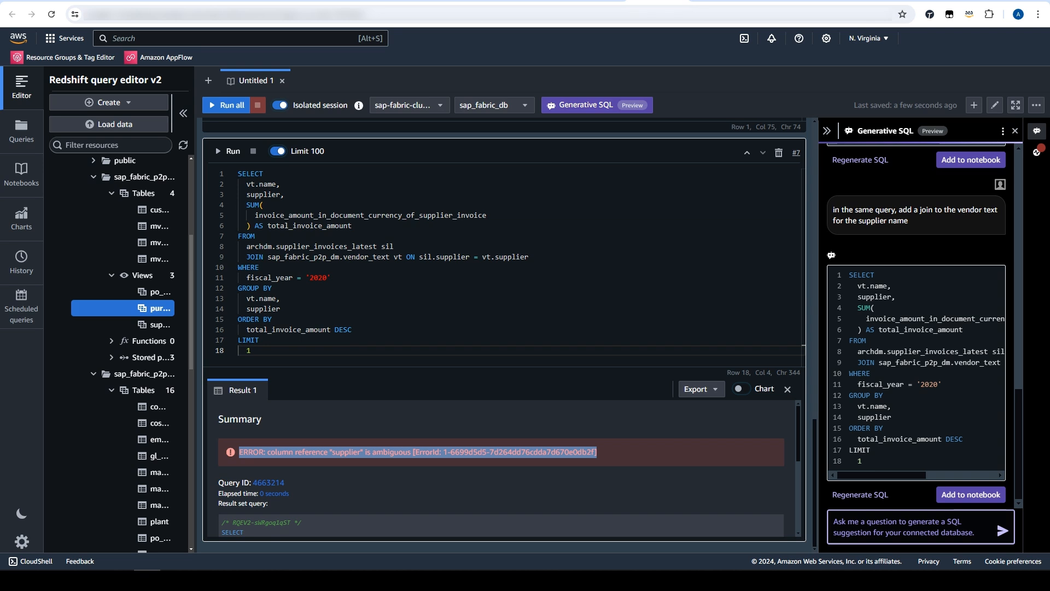
pyautogui.click(903, 527)
pyautogui.hotkey('ctrl', 'v')
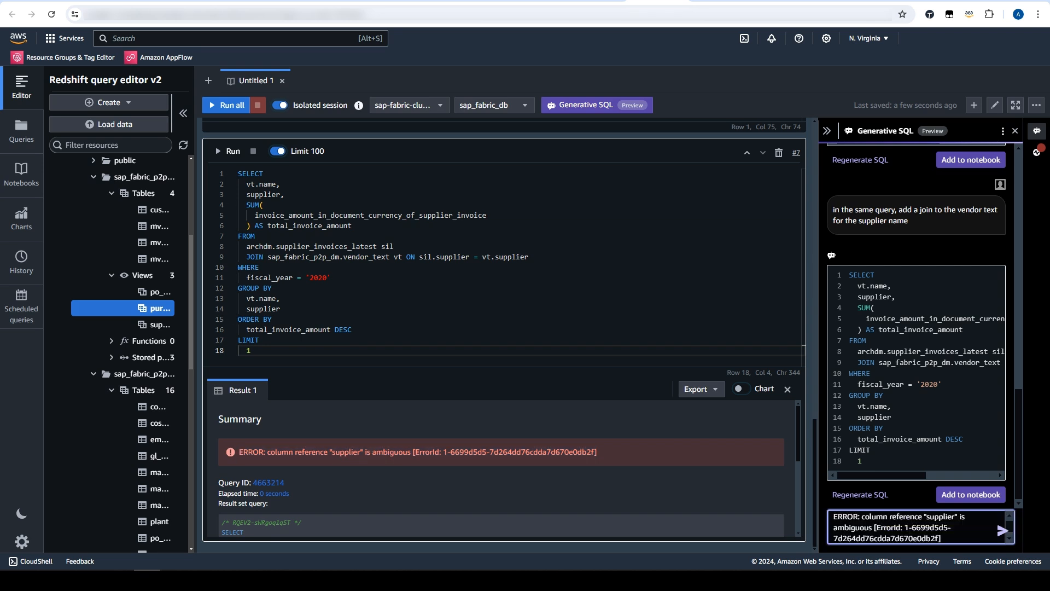
pyautogui.press('Return')
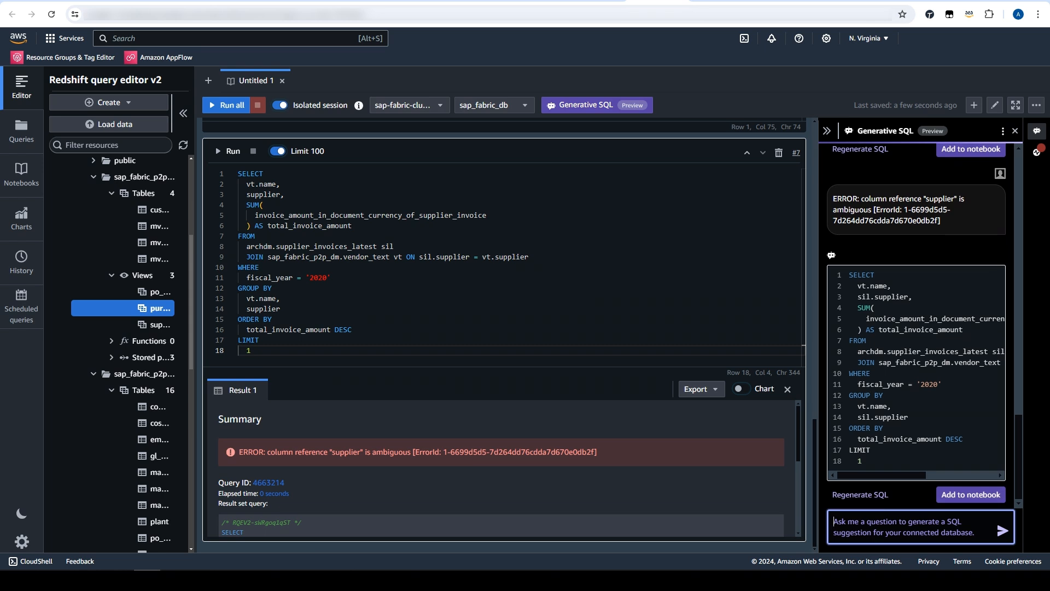
pyautogui.click(970, 494)
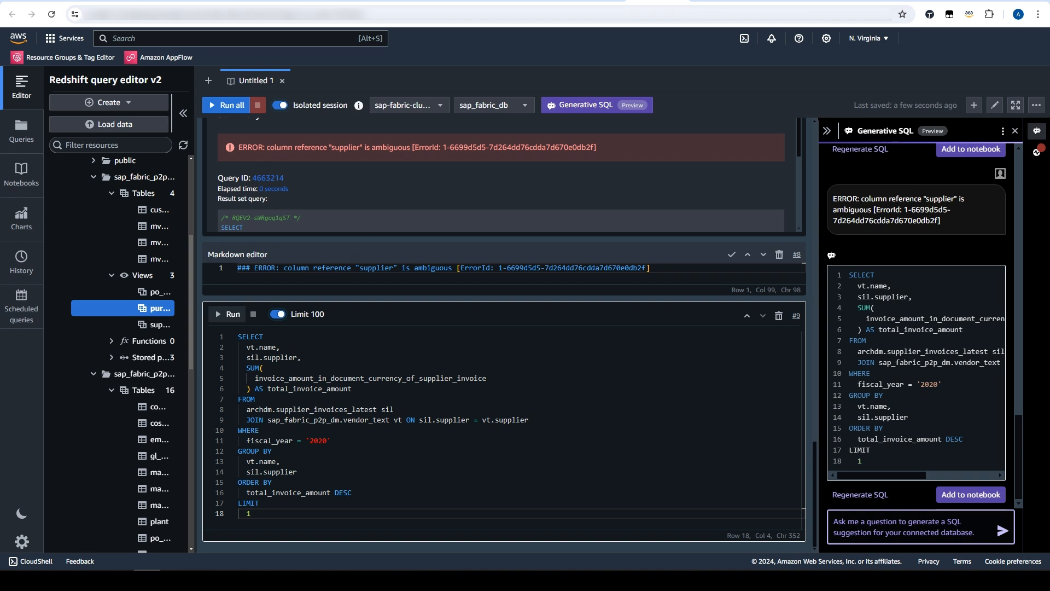
pyautogui.hotkey('ctrl', 'Return')
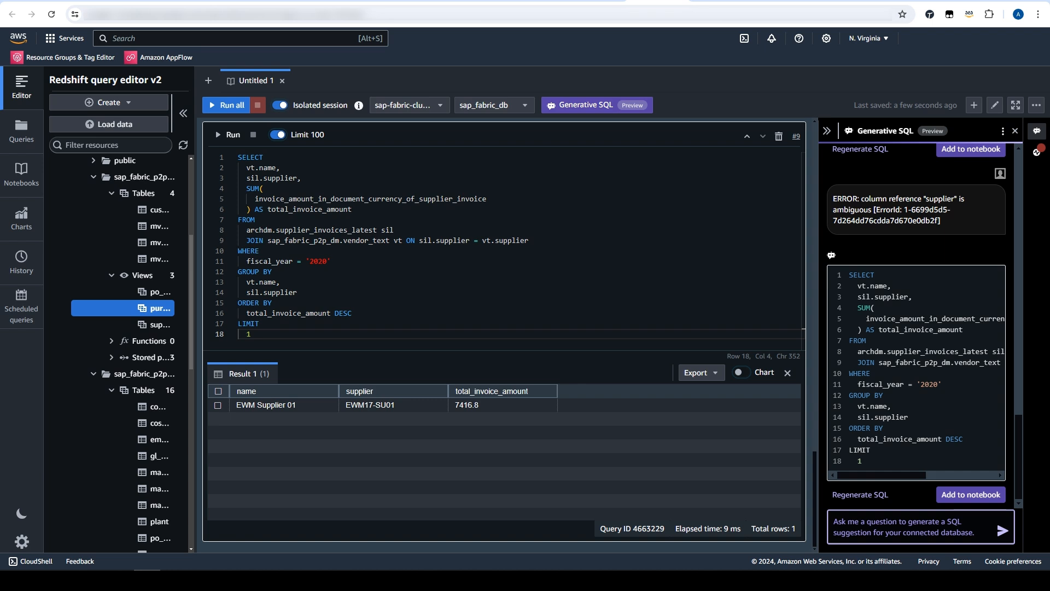
# Step: Ask the assistant "in the same query, add material and join to material text description"
pyautogui.click(907, 526)
pyautogui.write('in')
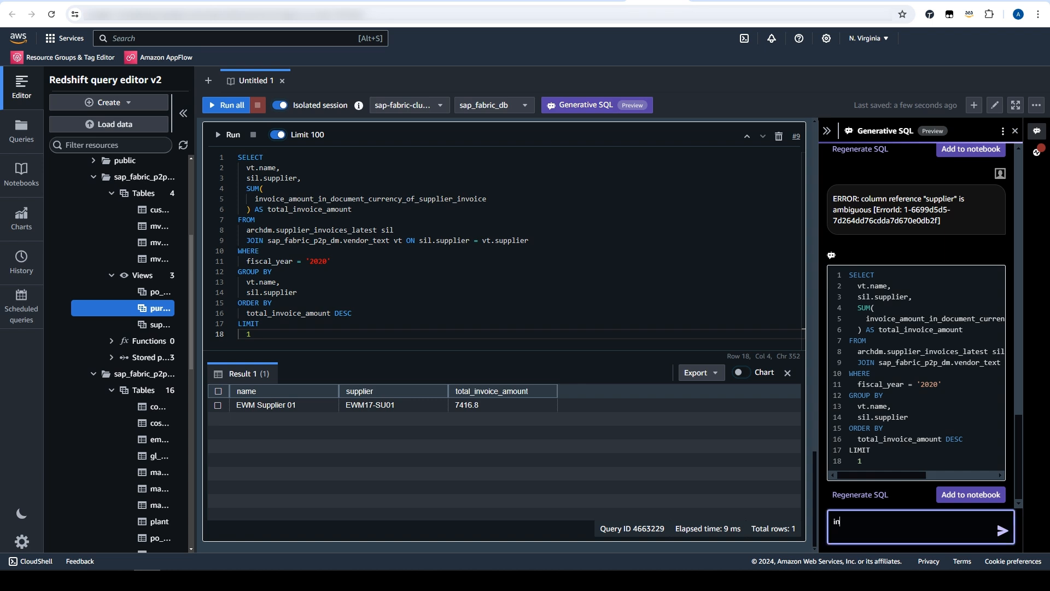
pyautogui.write(' the same query, add material and join to ')
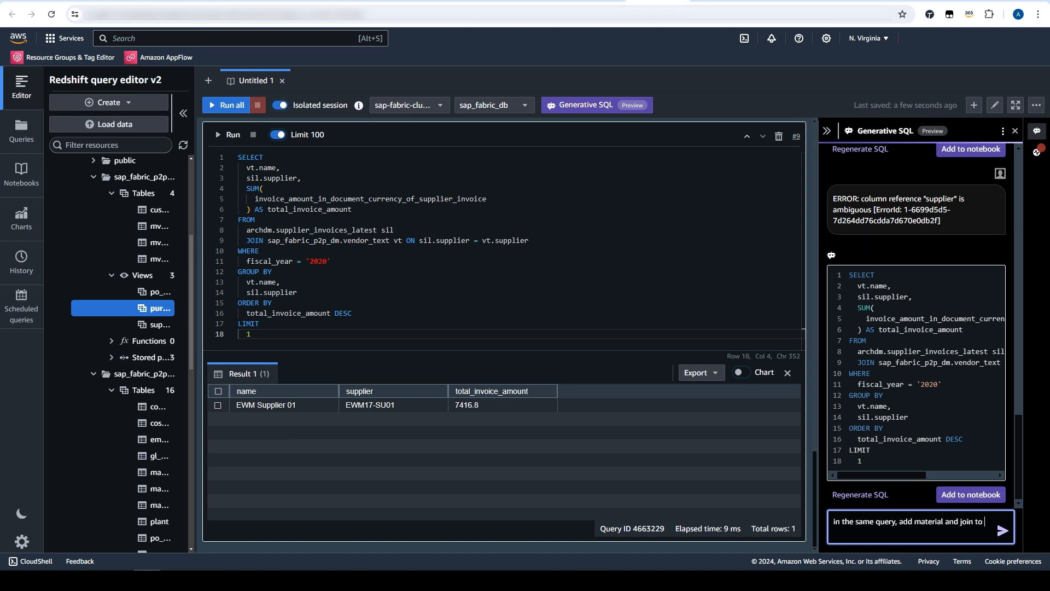
pyautogui.write('material text description')
pyautogui.press('Return')
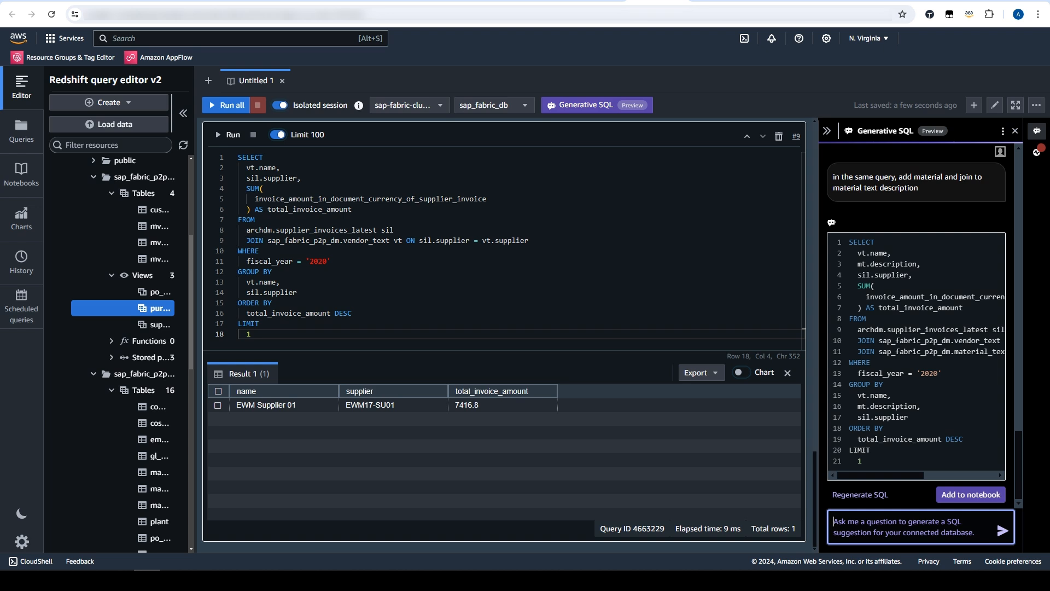
# Step: Request a further query extension from the assistant with "add to the same query the material number"
pyautogui.write('add to the')
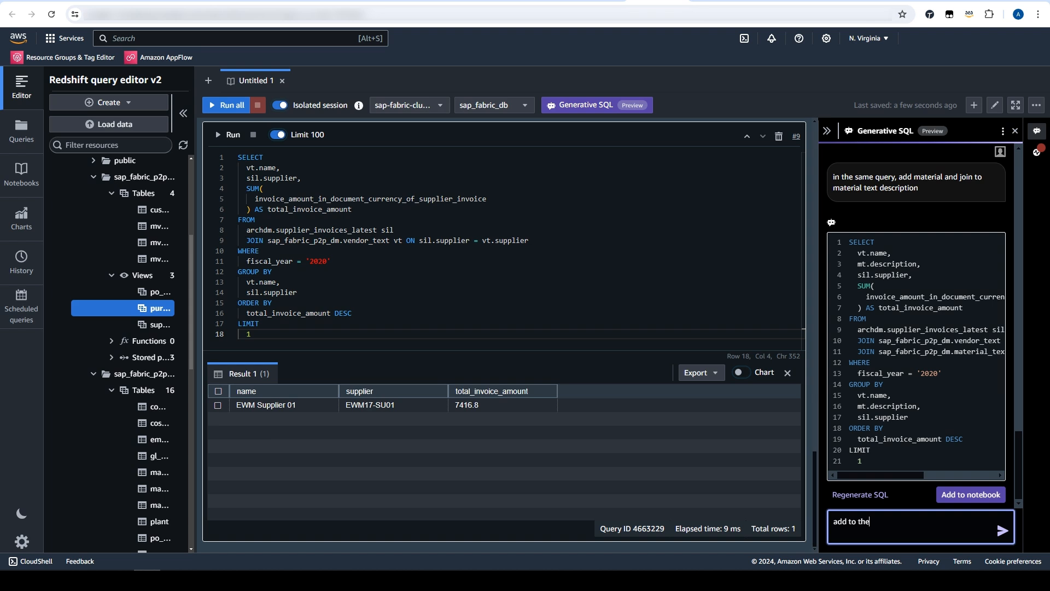
pyautogui.write(' same query the material number')
pyautogui.press('Return')
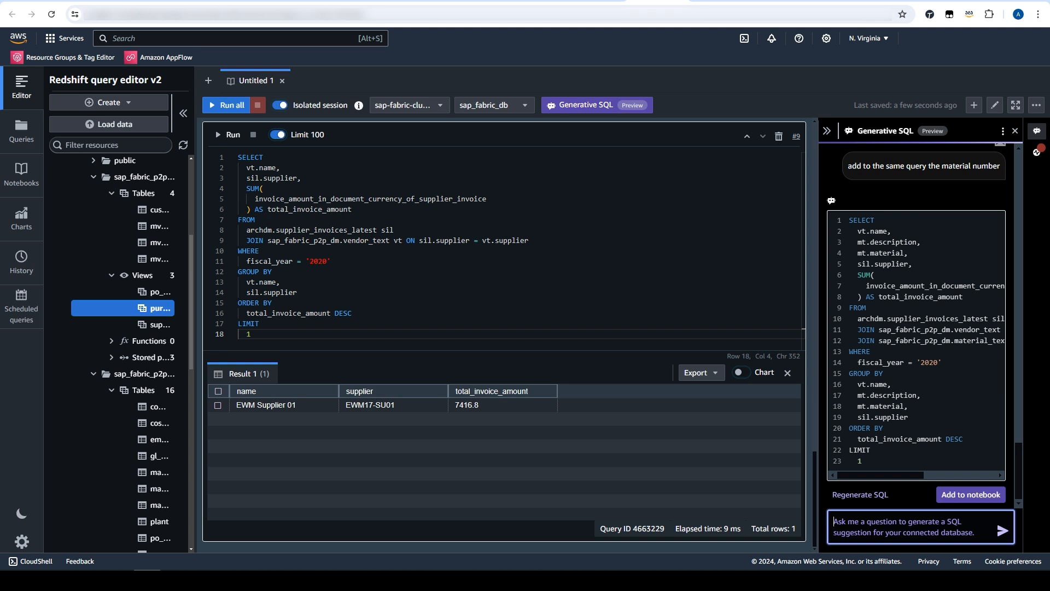
# Step: Add the suggested material number query to the notebook, move sil.supplier to the start of the SELECT list and run it
pyautogui.click(971, 495)
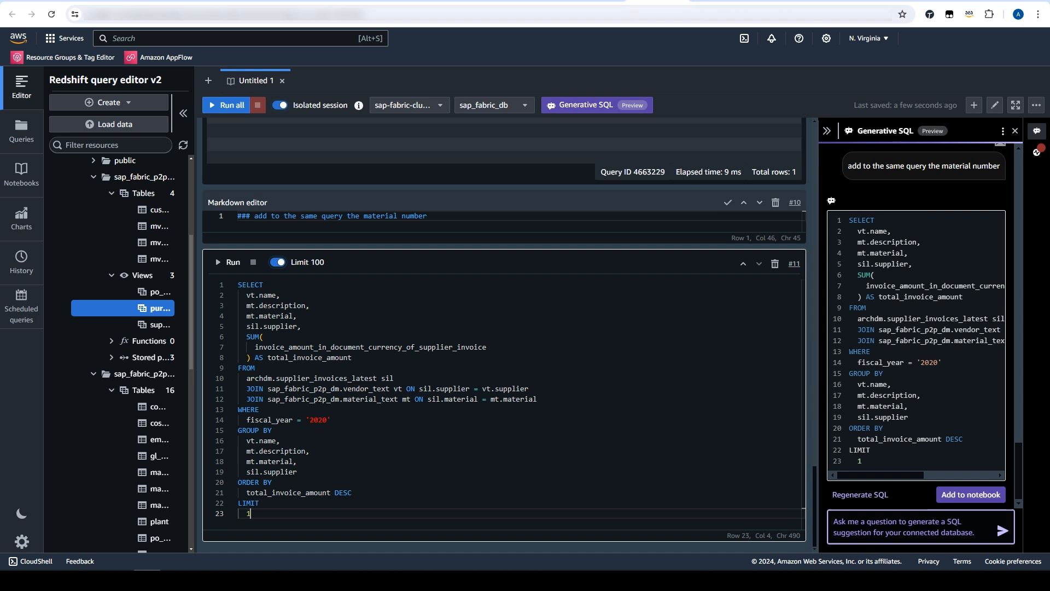
pyautogui.moveTo(301, 326); pyautogui.dragTo(242, 325)
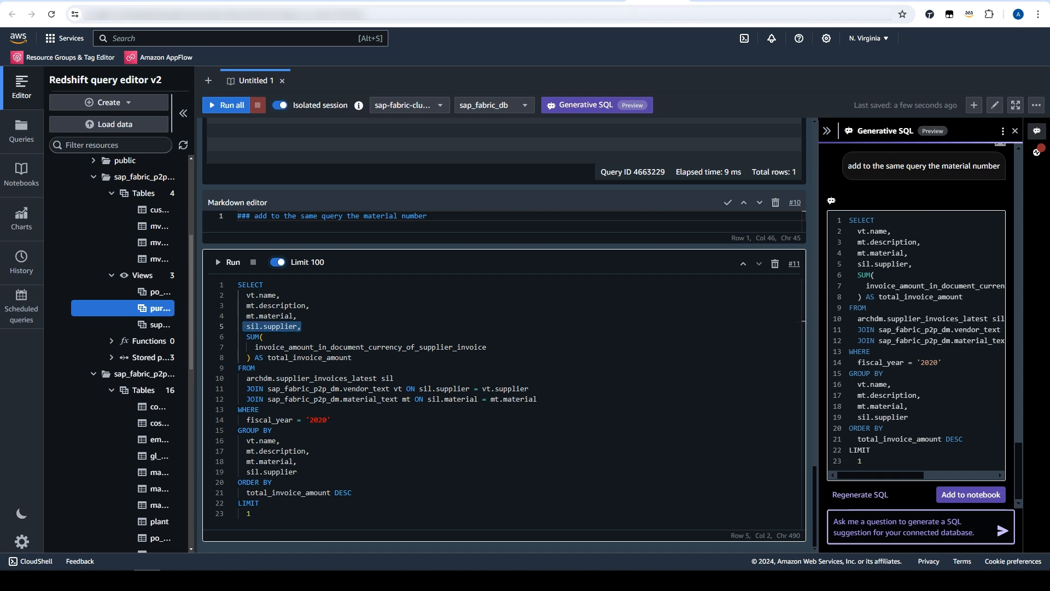
pyautogui.press('BackSpace')
pyautogui.click(242, 295)
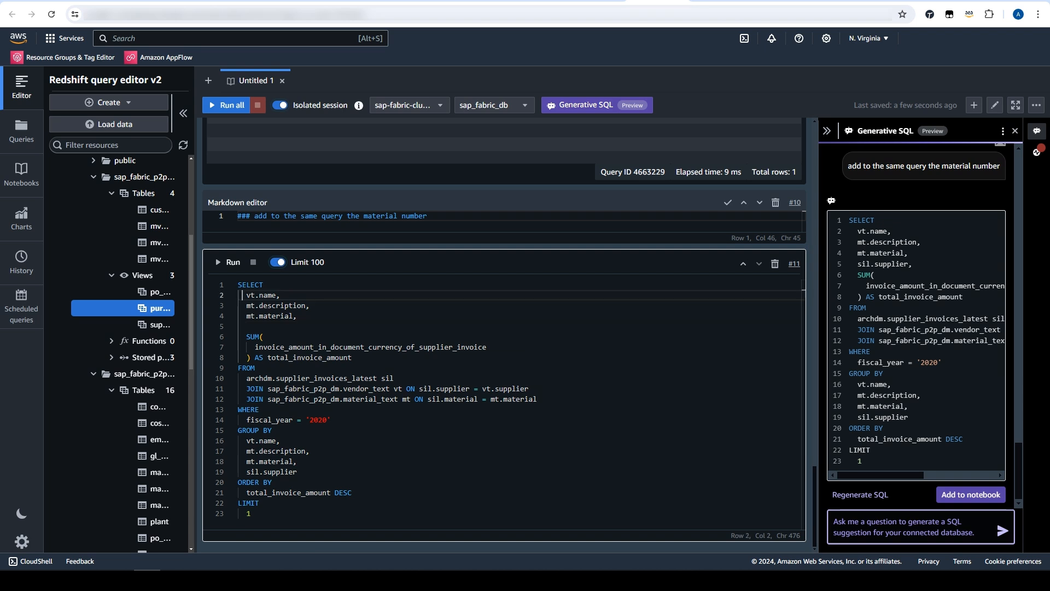
pyautogui.write('sil.supplier,')
pyautogui.press('Return')
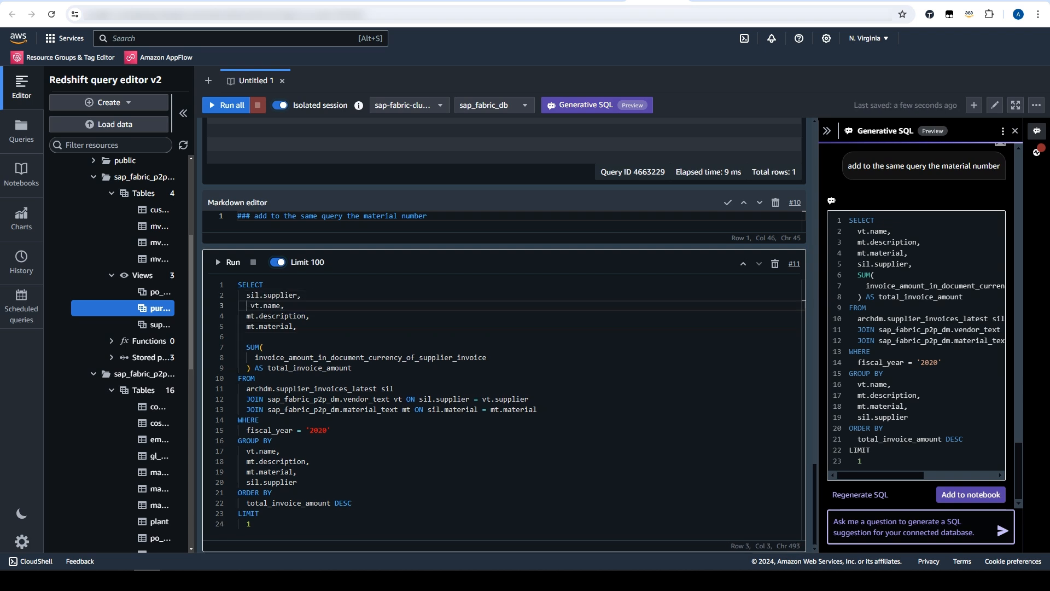
pyautogui.press('Delete')
pyautogui.click(227, 262)
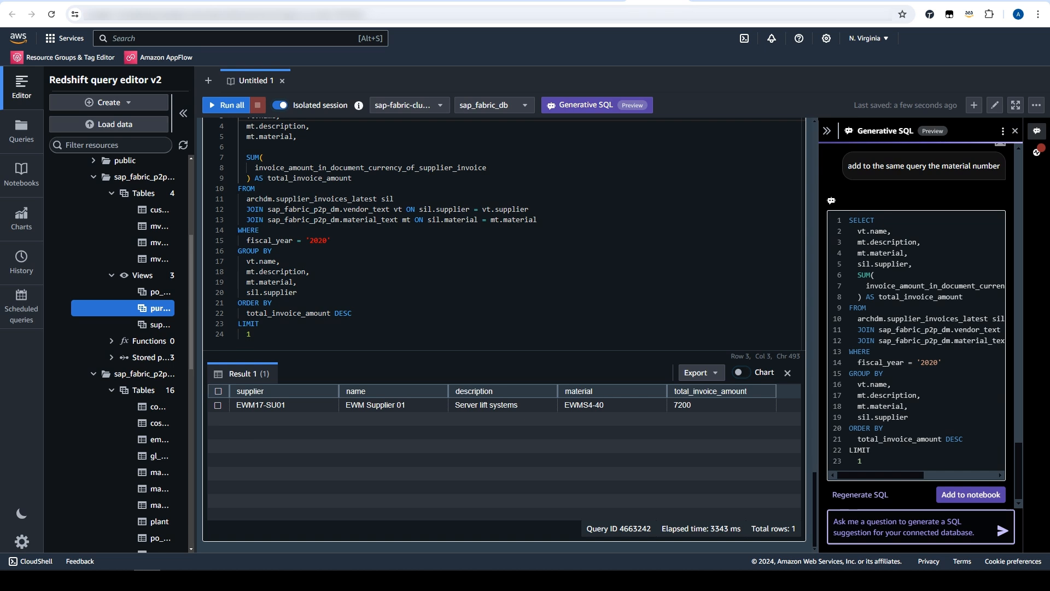
# Step: Switch to QuickSight and view its datasets and Amazon Q topics
pyautogui.click(159, 38)
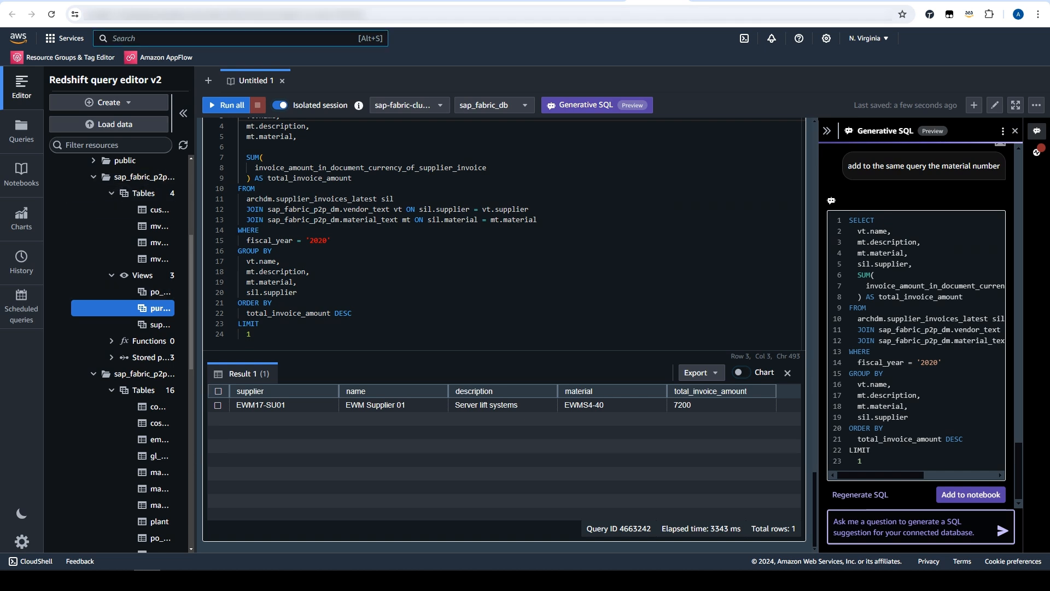
pyautogui.write('Quicksight')
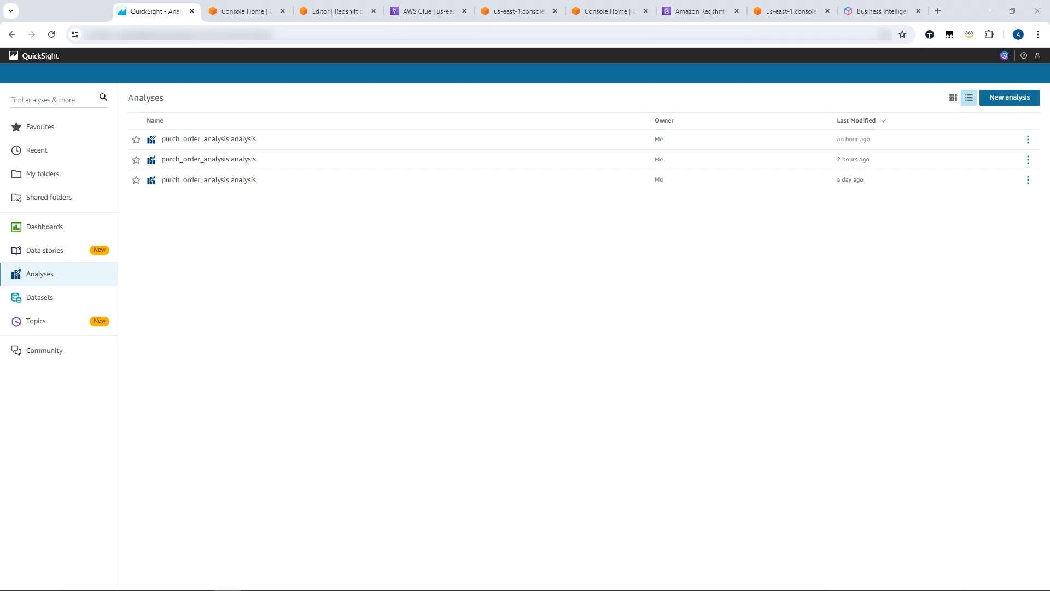
pyautogui.click(39, 297)
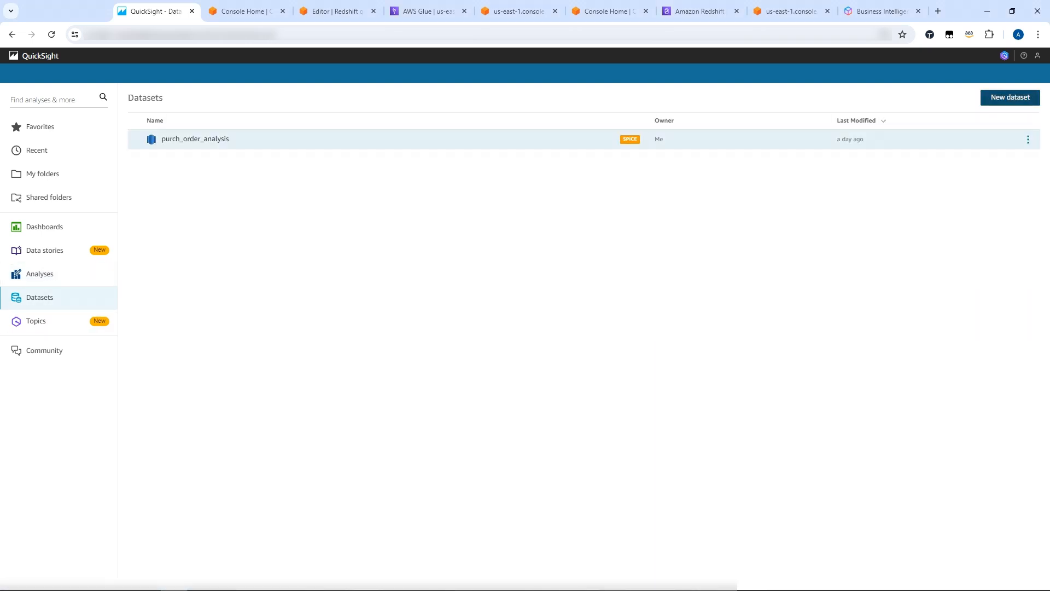
pyautogui.click(36, 321)
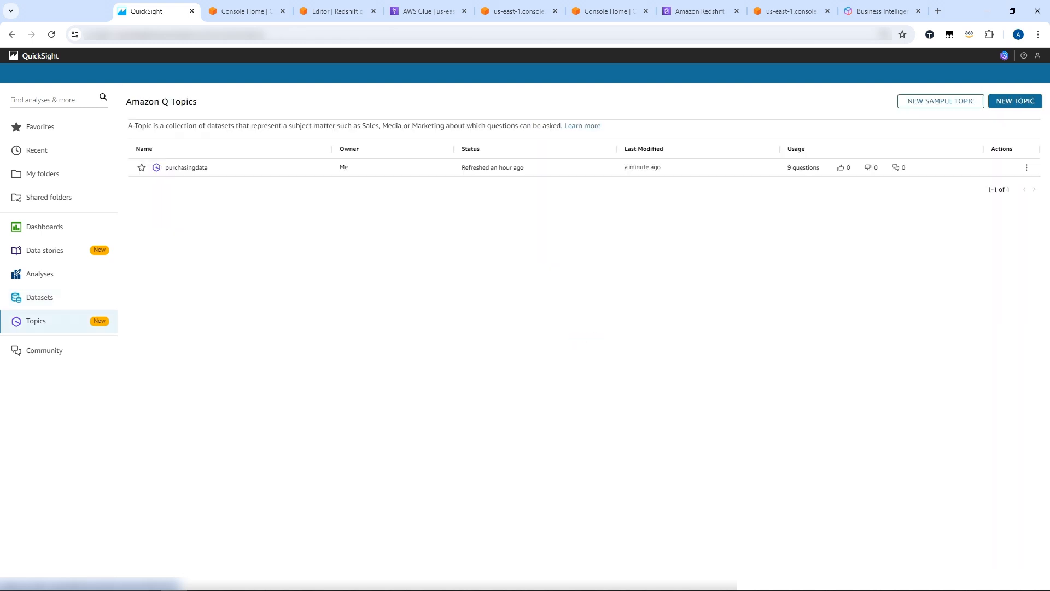
# Step: Include the Plant and Plant Name data fields in the purchasingdata topic
pyautogui.click(186, 168)
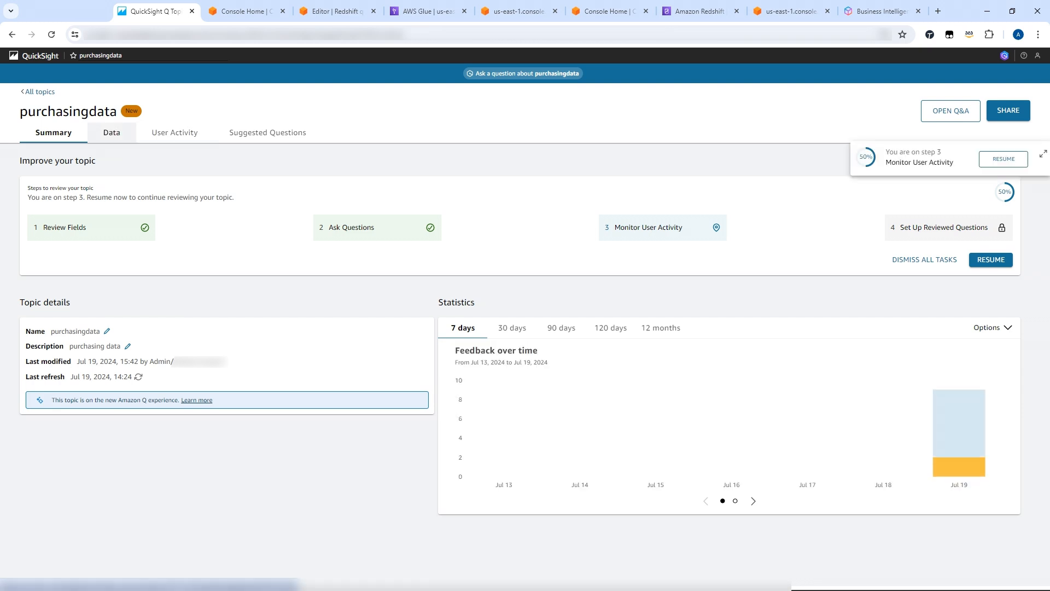
pyautogui.click(112, 133)
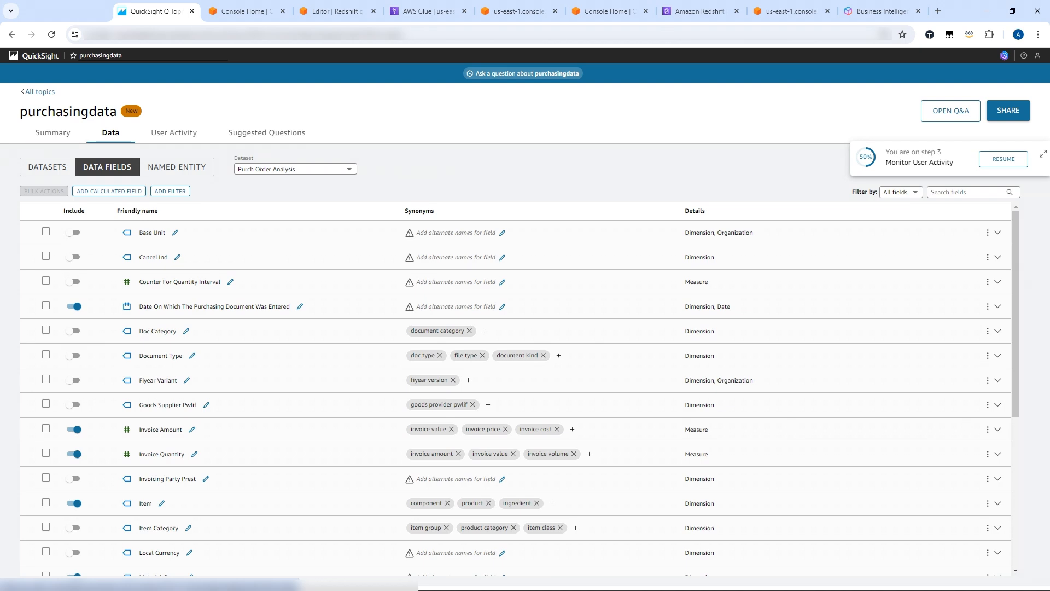
pyautogui.scroll(-5, 514, 388)
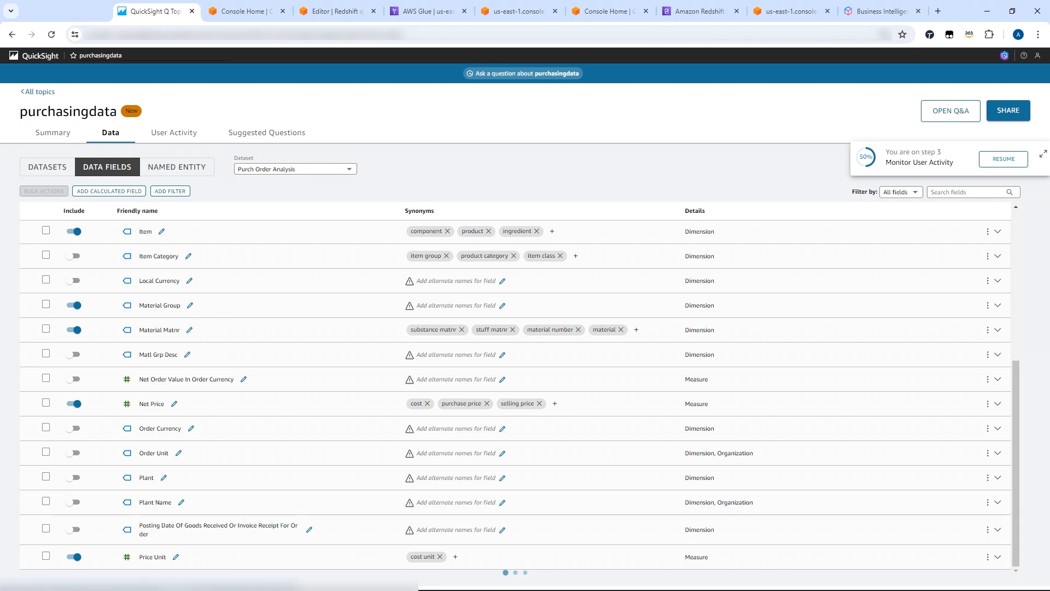
pyautogui.click(73, 502)
pyautogui.click(73, 477)
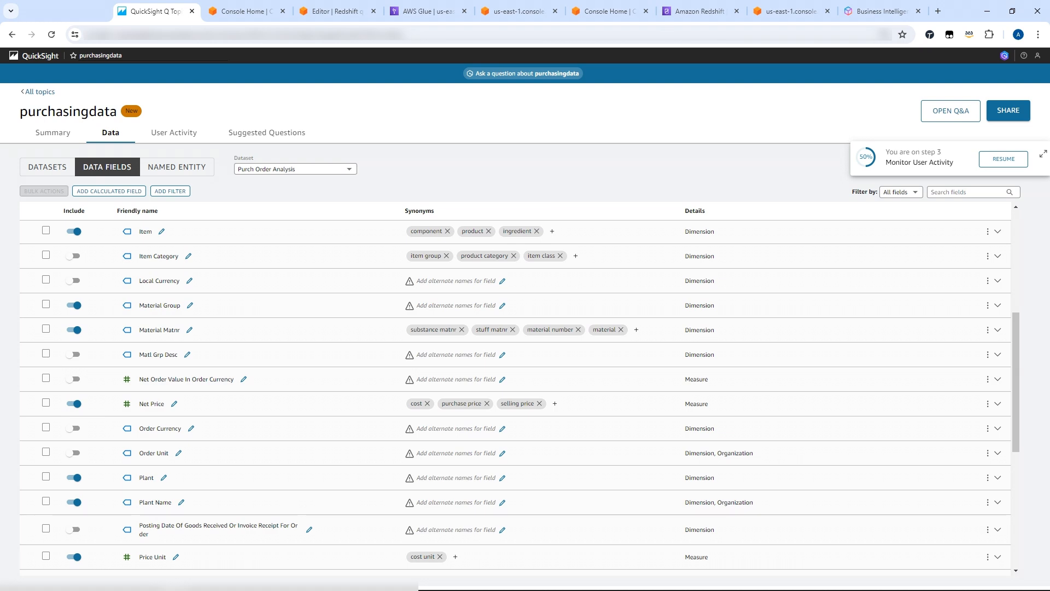
# Step: Add the synonym "warehouse id" to the Plant field
pyautogui.click(502, 478)
pyautogui.write('ware')
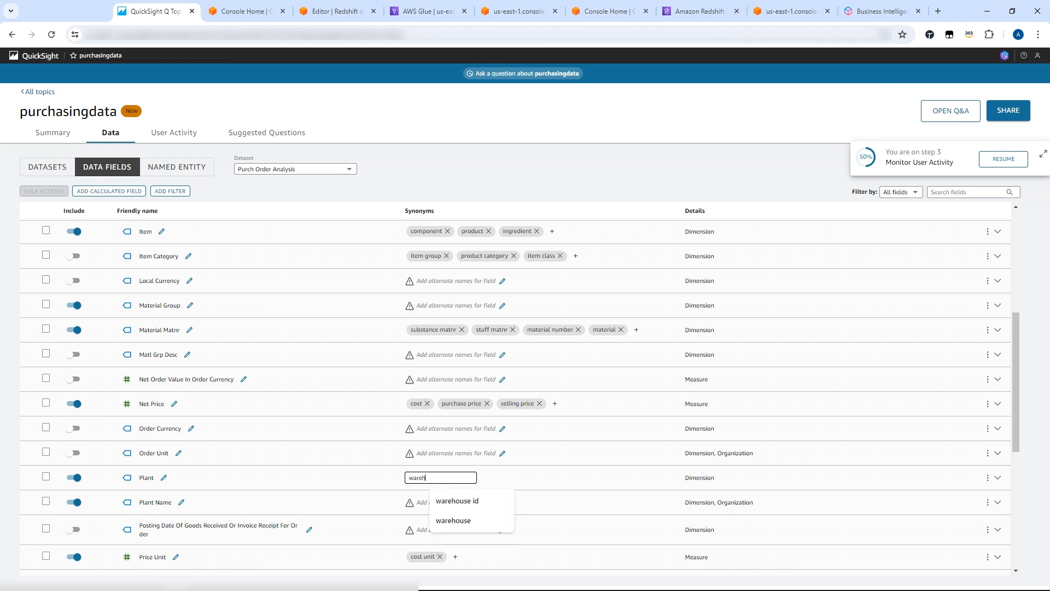
pyautogui.write('h')
pyautogui.press('Down')
pyautogui.press('Return')
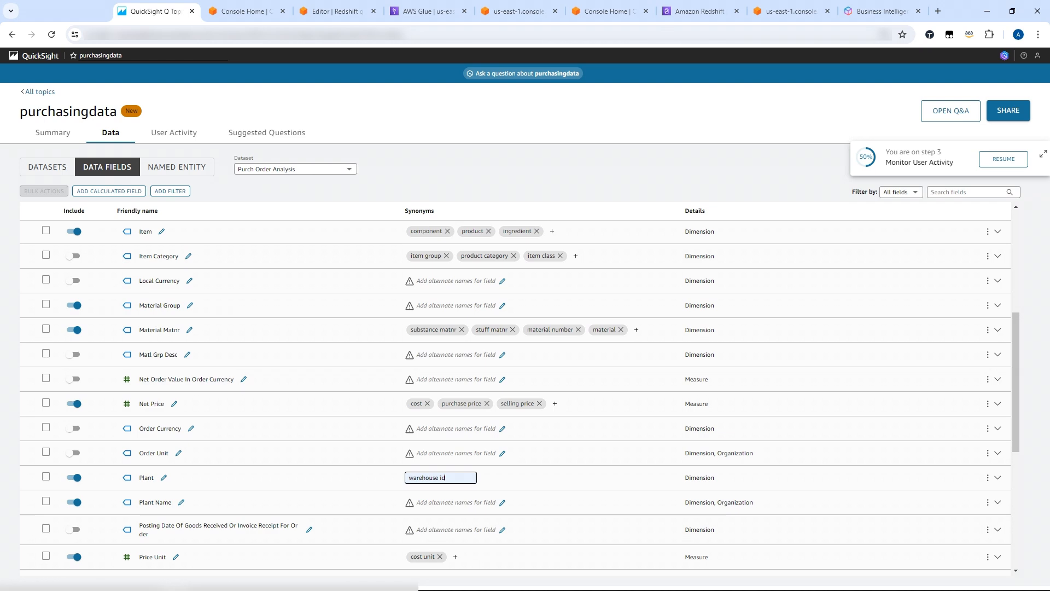
pyautogui.press('Return')
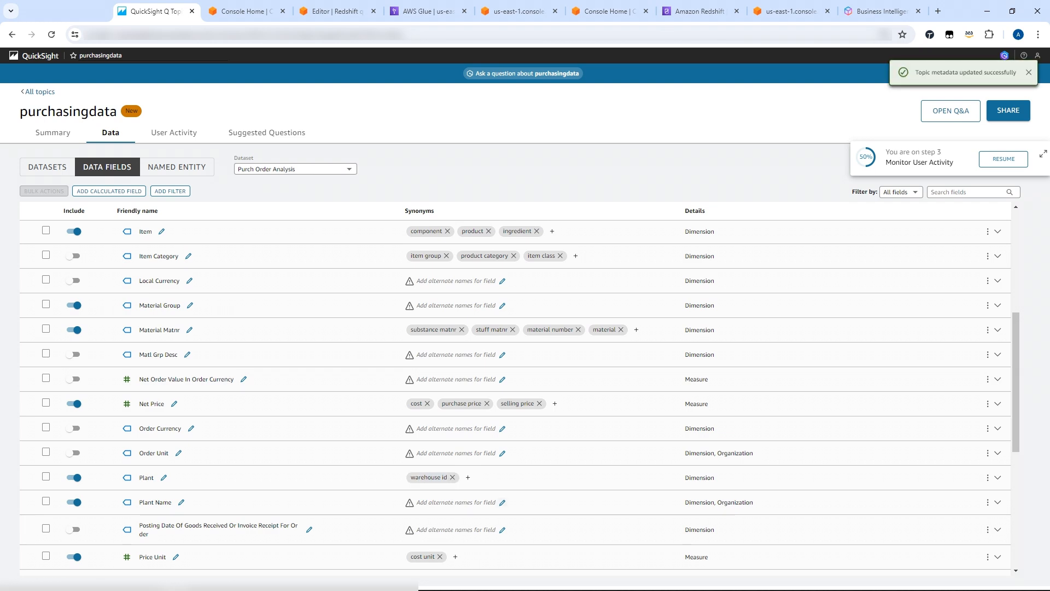
# Step: Add the synonym "warehouse" to the Plant Name field and expand the goods or invoice receipt posting date field's details
pyautogui.click(502, 502)
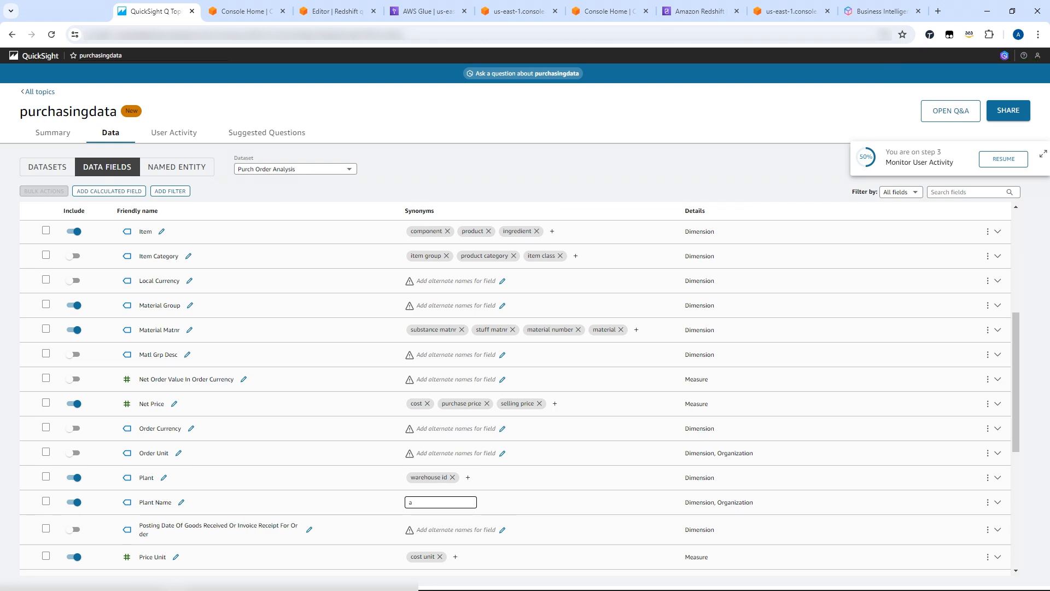
pyautogui.write('warehouse')
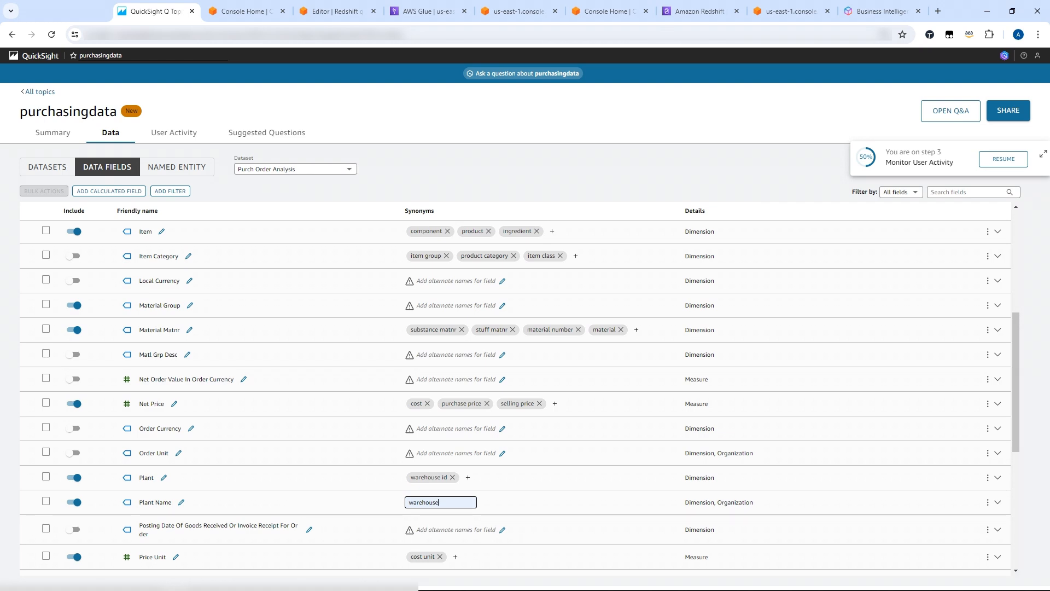
pyautogui.press('Return')
pyautogui.click(998, 529)
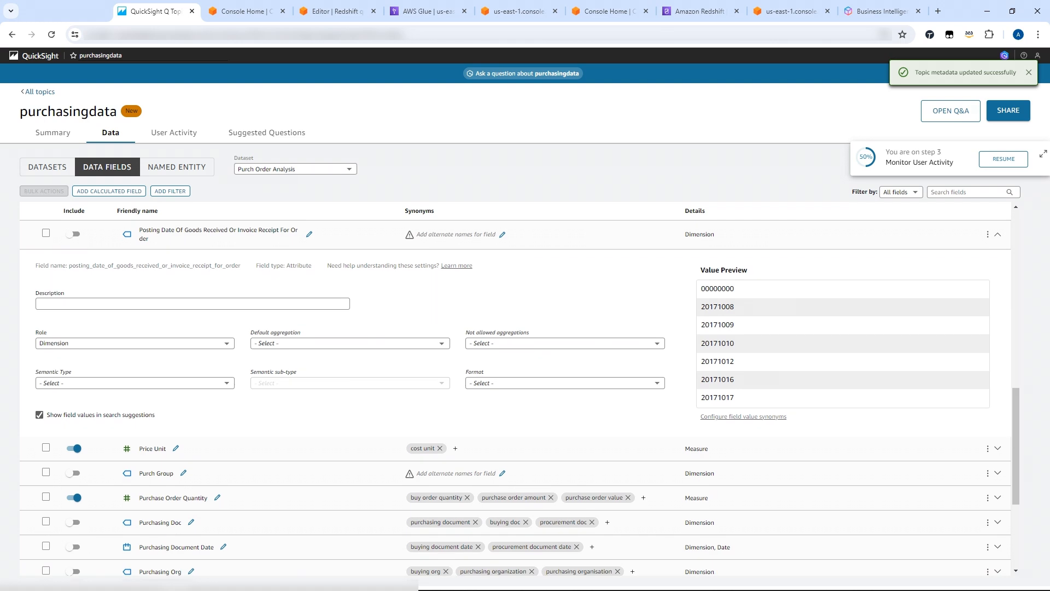
# Step: Ask the purchasingdata topic the question "value by warehouse"
pyautogui.click(523, 73)
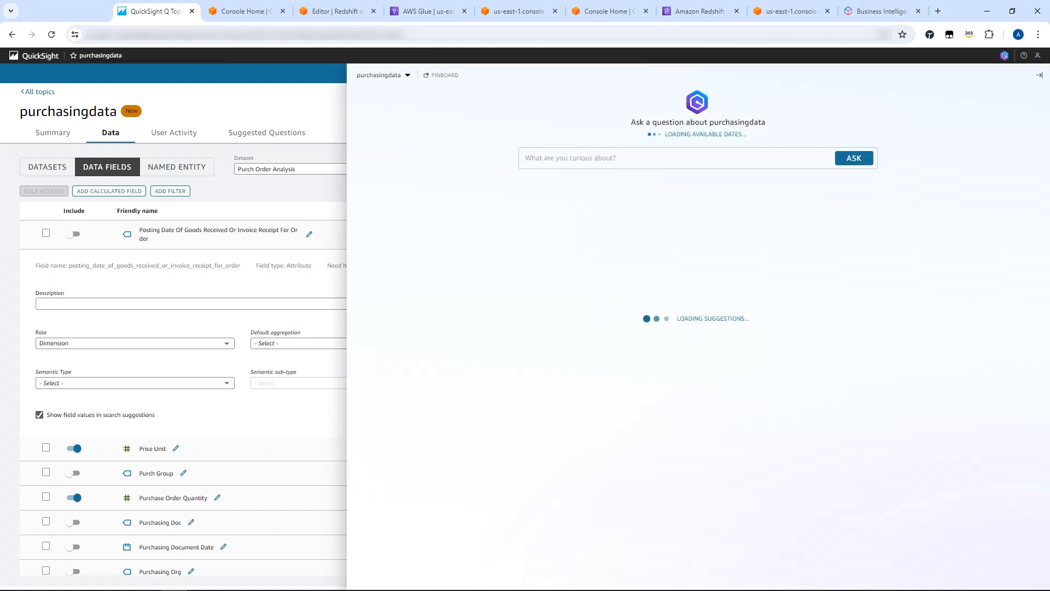
pyautogui.write('value b')
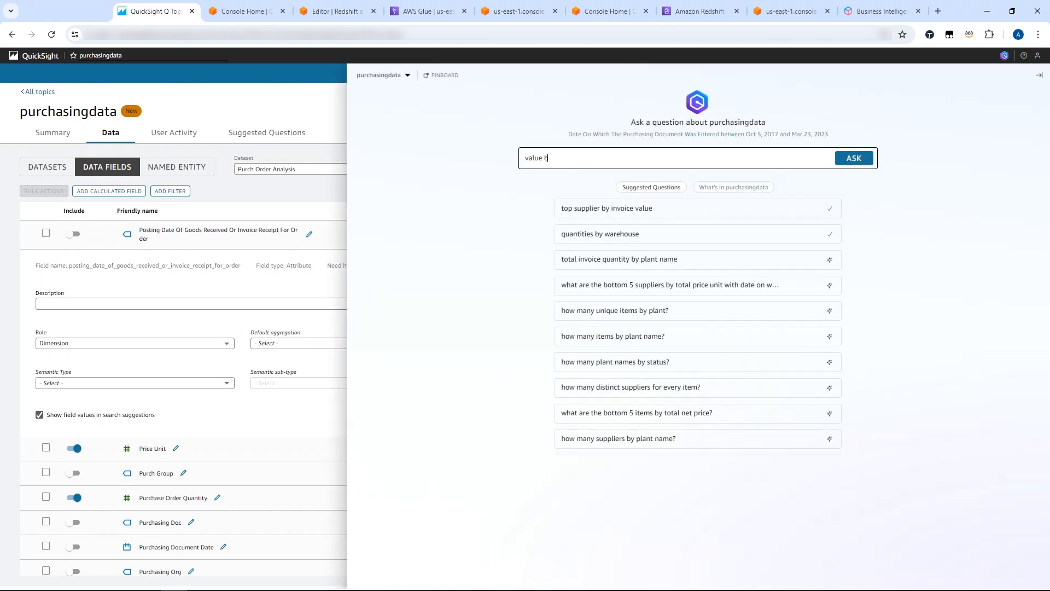
pyautogui.write('y warehouse')
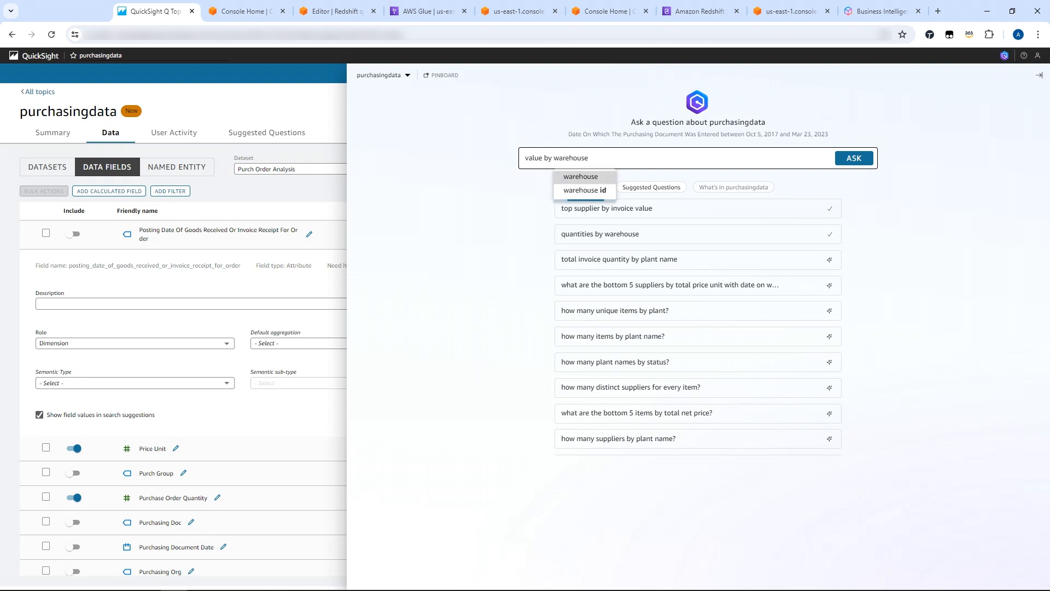
pyautogui.press('Return')
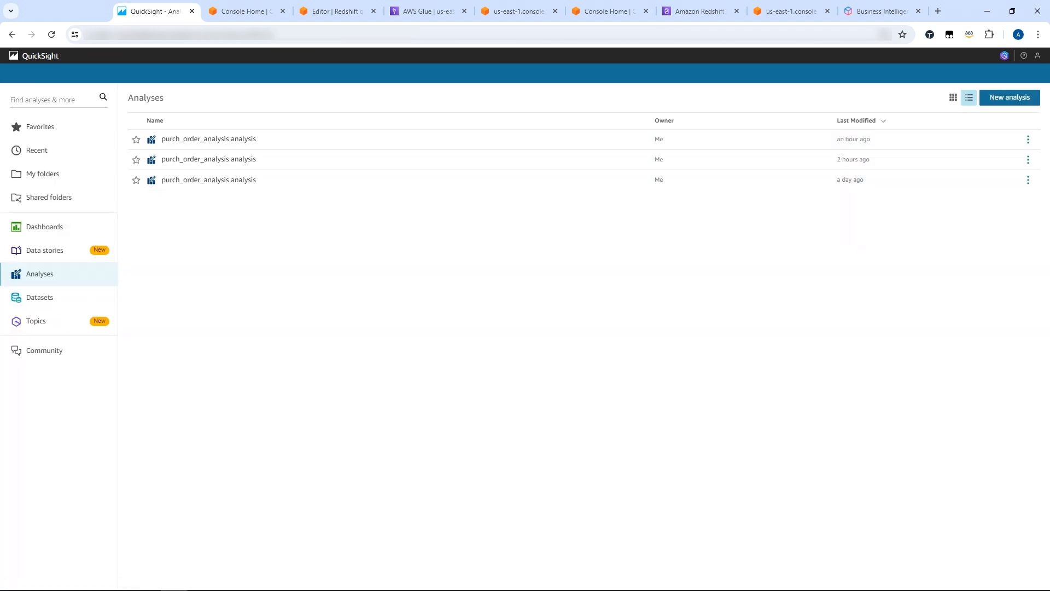
# Step: Create a new analysis from the purch_order_analysis dataset with a tiled interactive sheet optimized for 1600px
pyautogui.click(1010, 97)
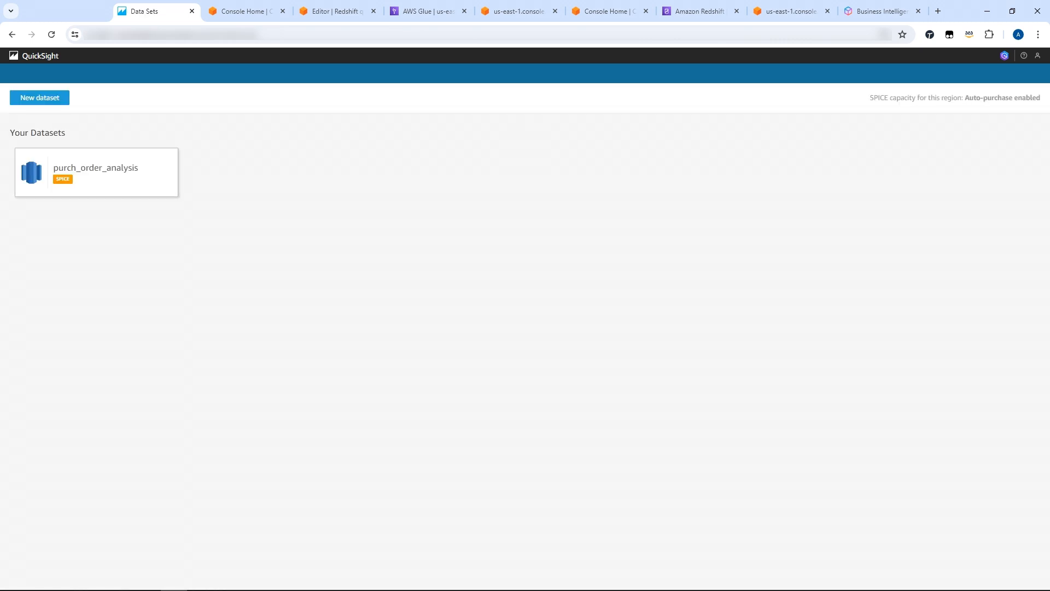
pyautogui.click(96, 172)
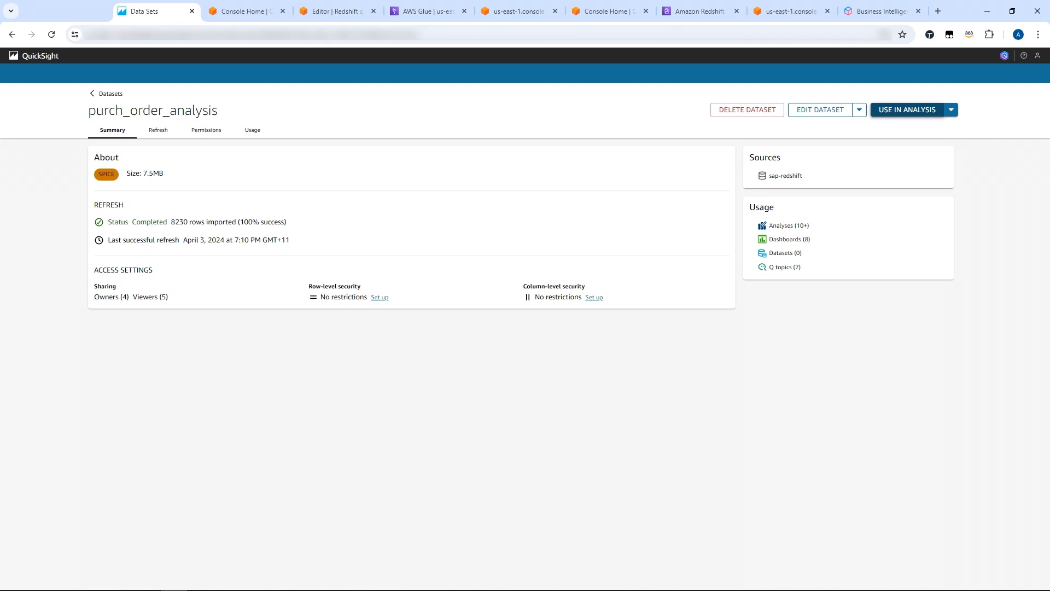
pyautogui.click(906, 110)
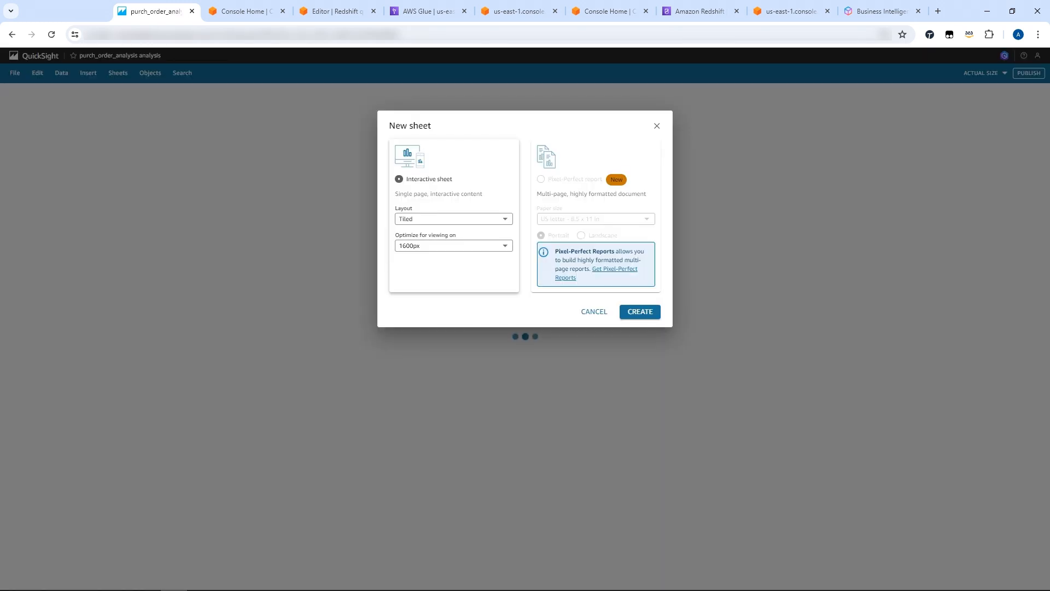
pyautogui.click(640, 312)
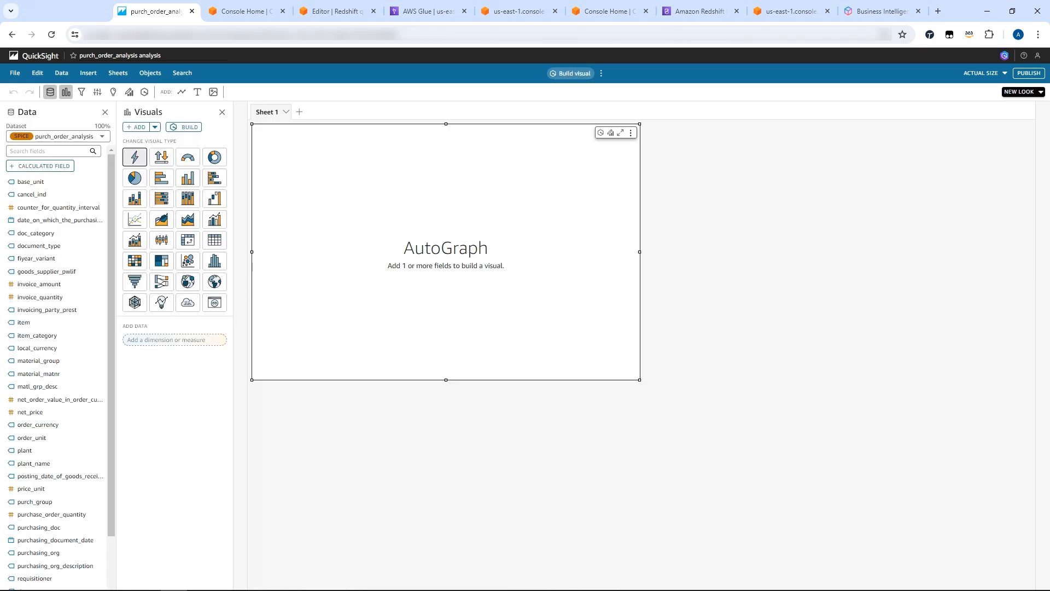
# Step: Build a visual in the analysis from the natural-language request "supplier amount by warehouse"
pyautogui.click(571, 73)
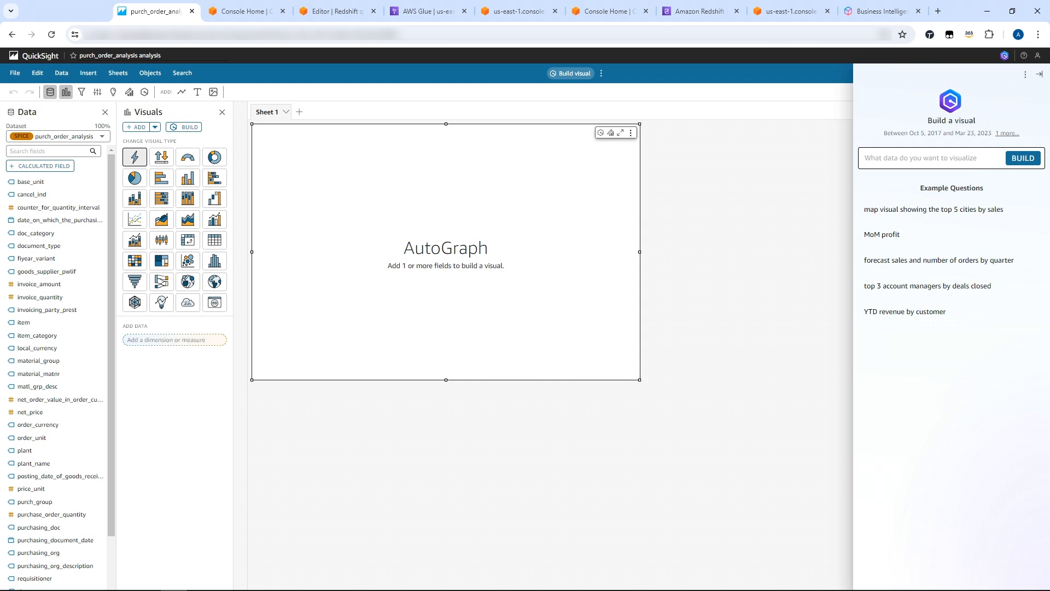
pyautogui.write('suplli')
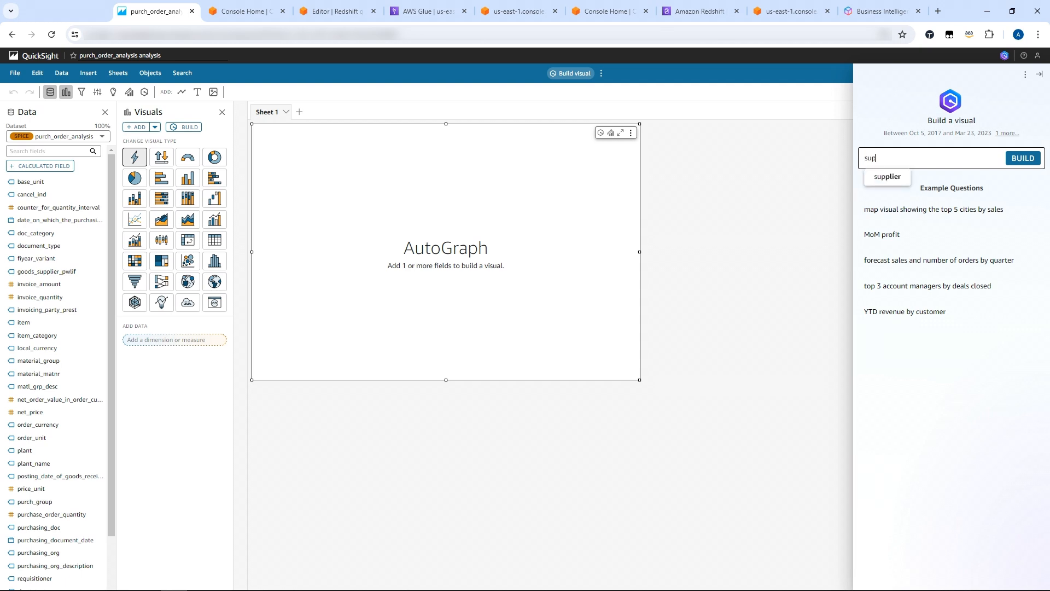
pyautogui.press('BackSpace')
pyautogui.press('BackSpace')
pyautogui.press('BackSpace')
pyautogui.write('plier amount')
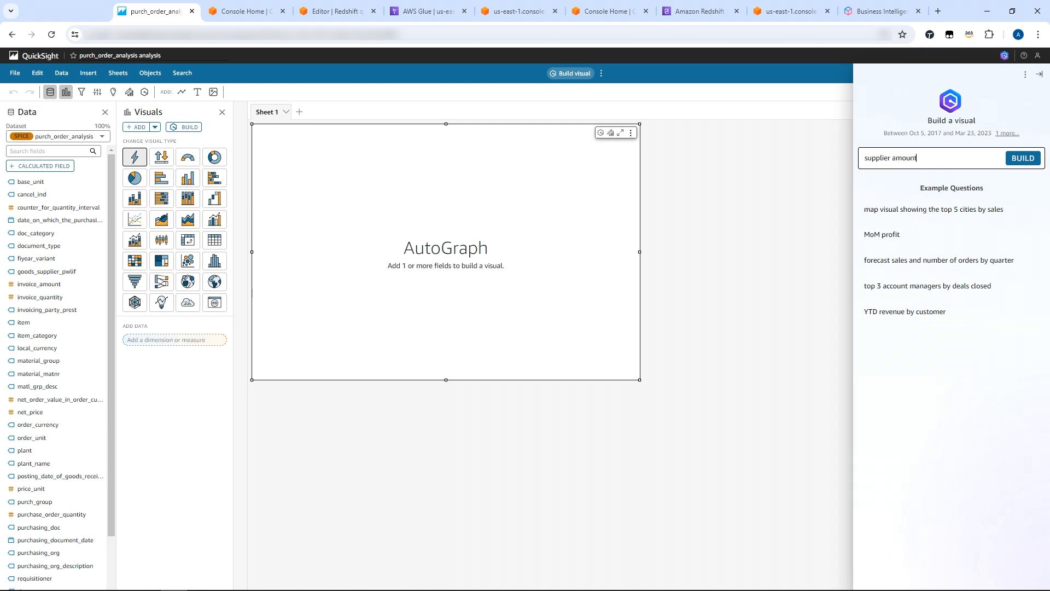
pyautogui.write(' by war')
pyautogui.press('BackSpace')
pyautogui.press('BackSpace')
pyautogui.press('BackSpace')
pyautogui.write('warehouse')
pyautogui.press('Return')
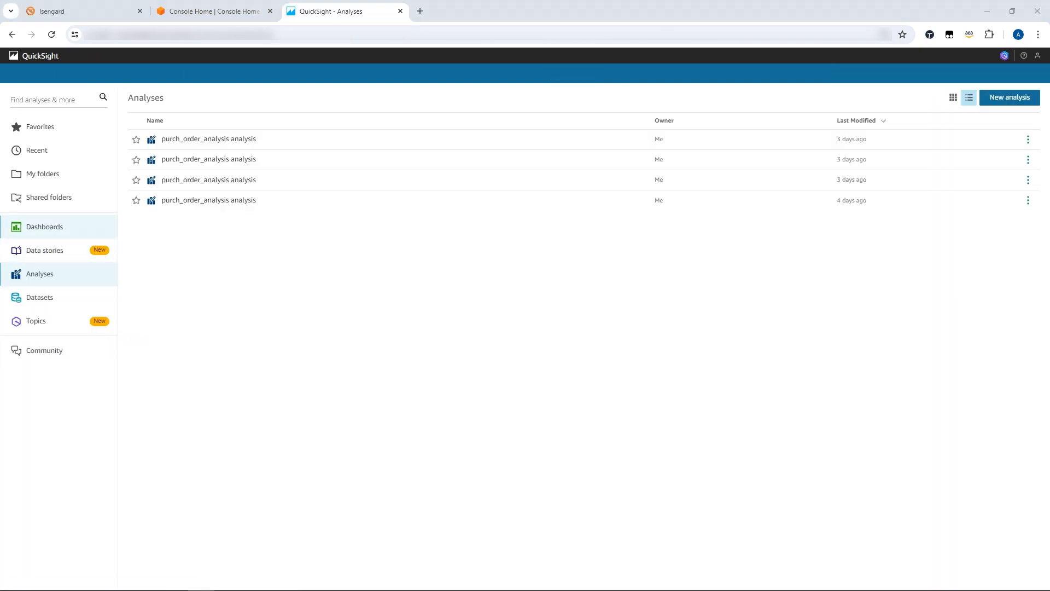
# Step: Open the Purchasing Dashboard and generate its executive summary
pyautogui.click(44, 226)
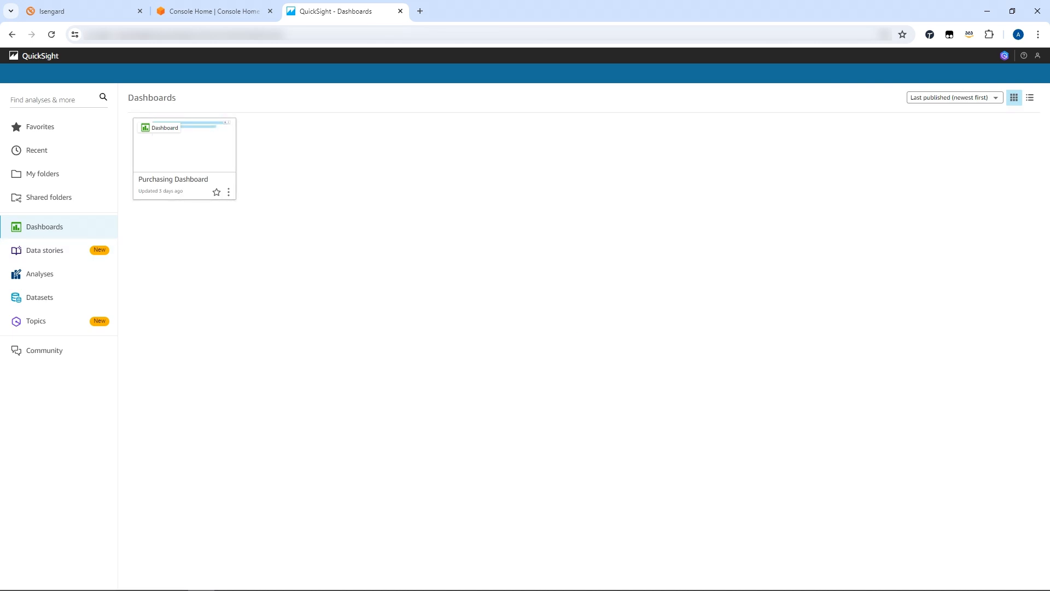
pyautogui.click(184, 158)
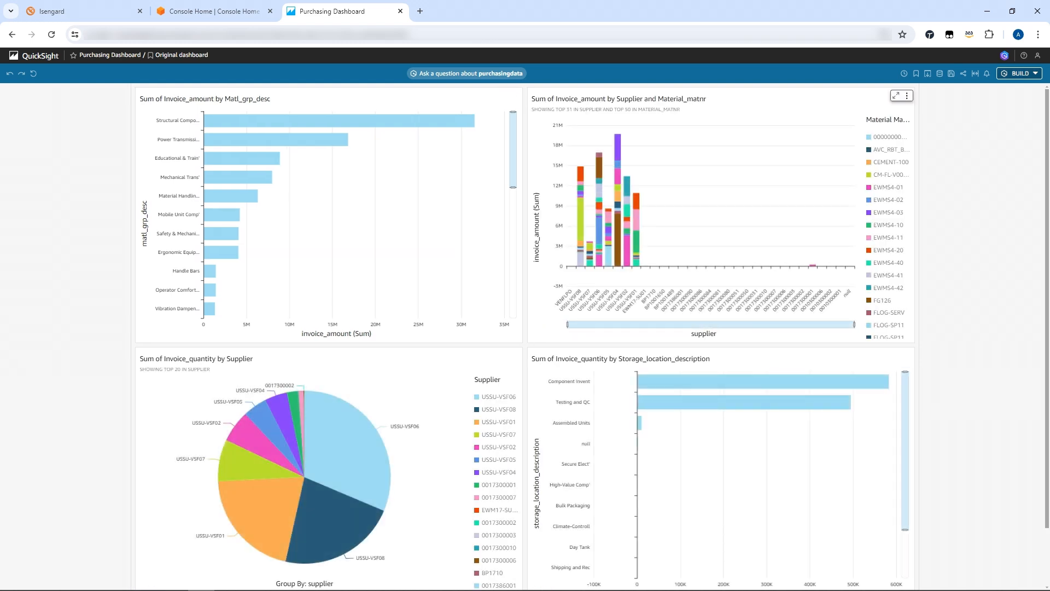
pyautogui.click(1019, 73)
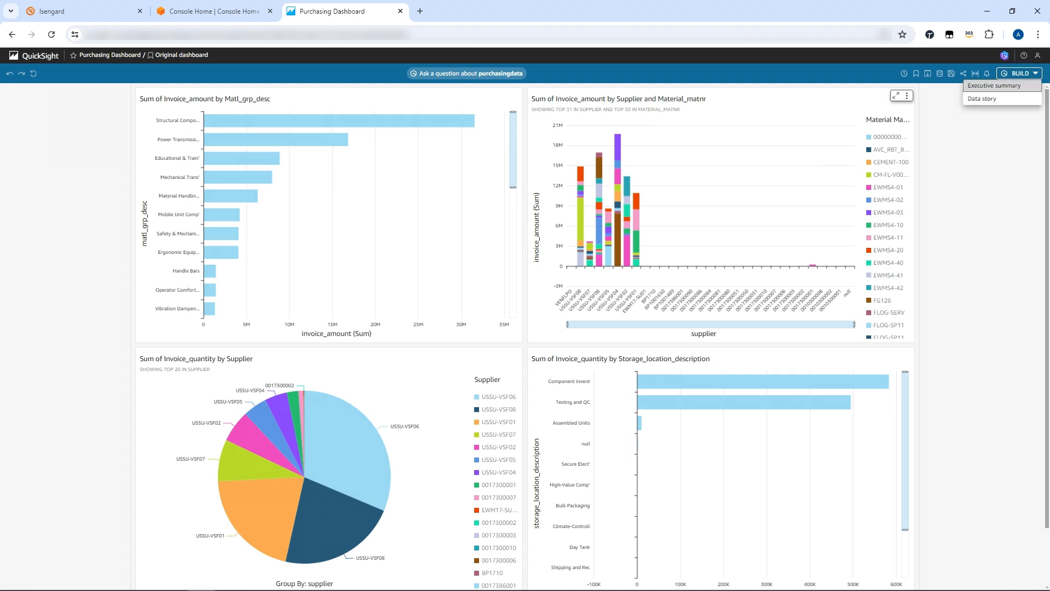
pyautogui.click(994, 85)
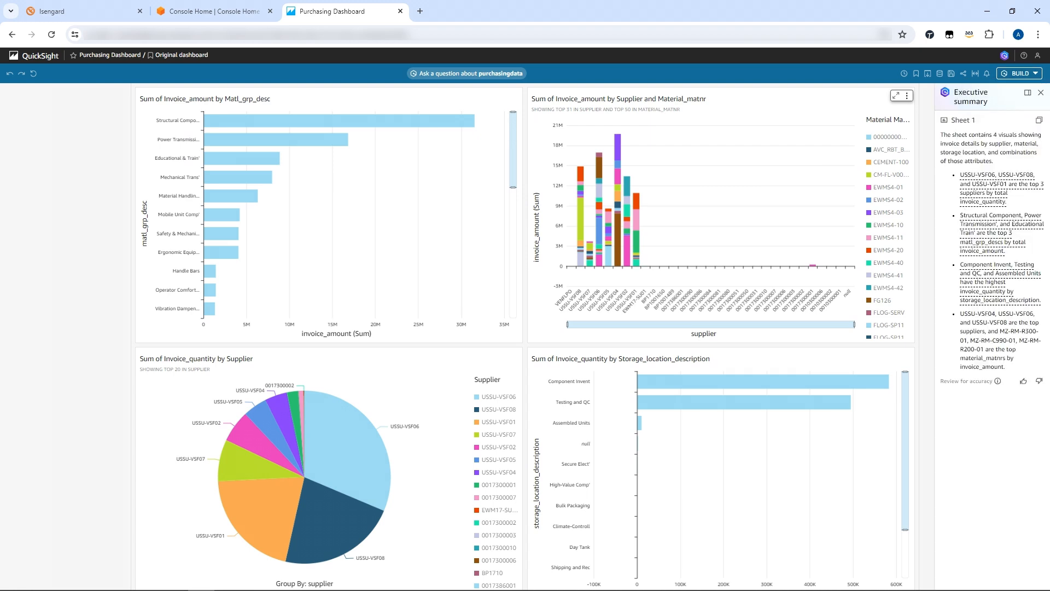
# Step: Start a data story from the Purchasing Dashboard and add all four of the dashboard's visuals as its supporting visuals
pyautogui.moveTo(960, 183); pyautogui.dragTo(1006, 202)
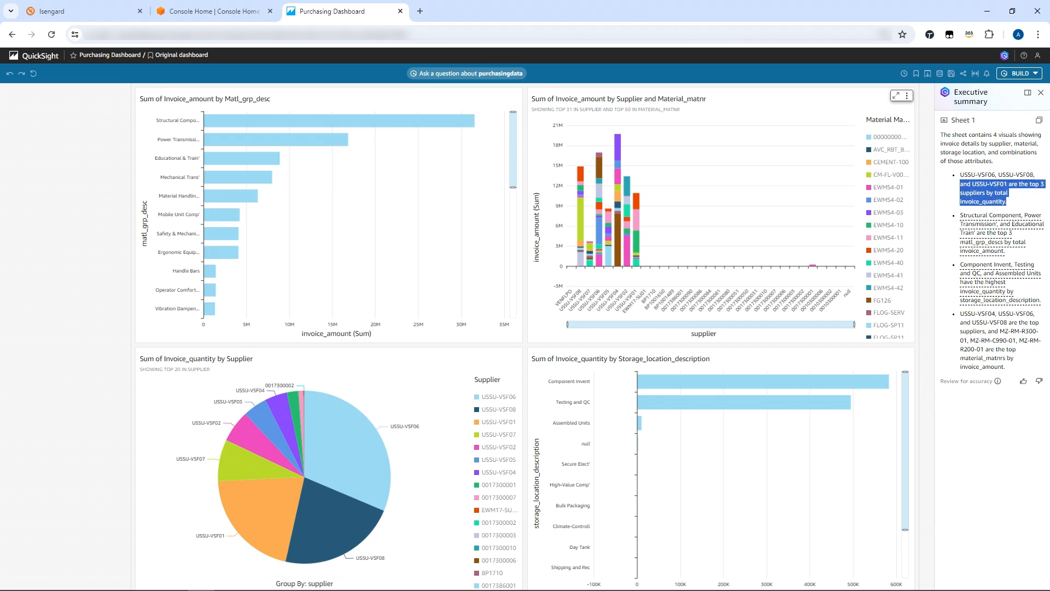
pyautogui.click(1021, 73)
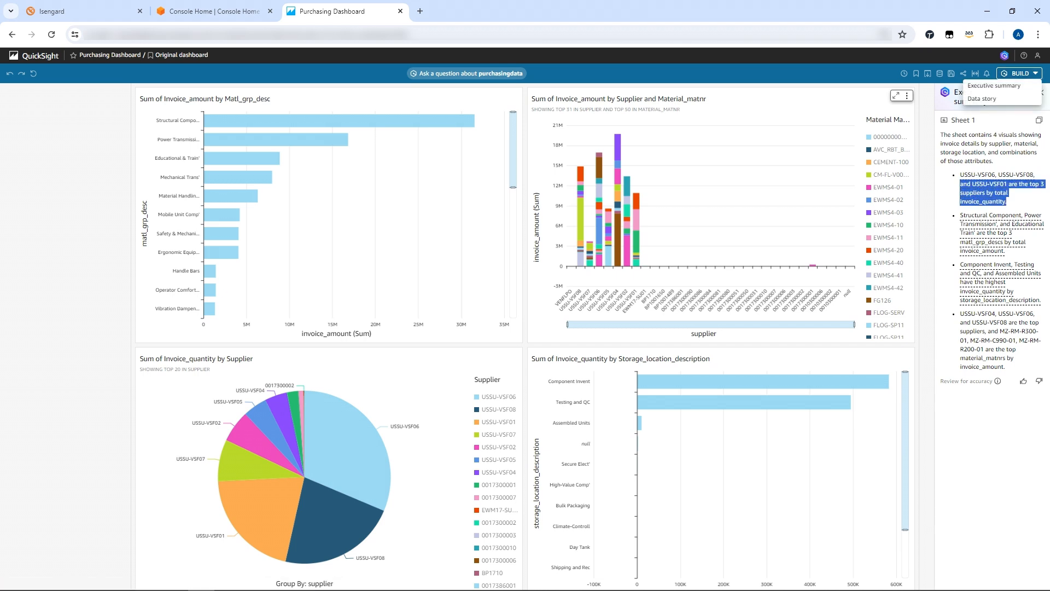
pyautogui.click(981, 98)
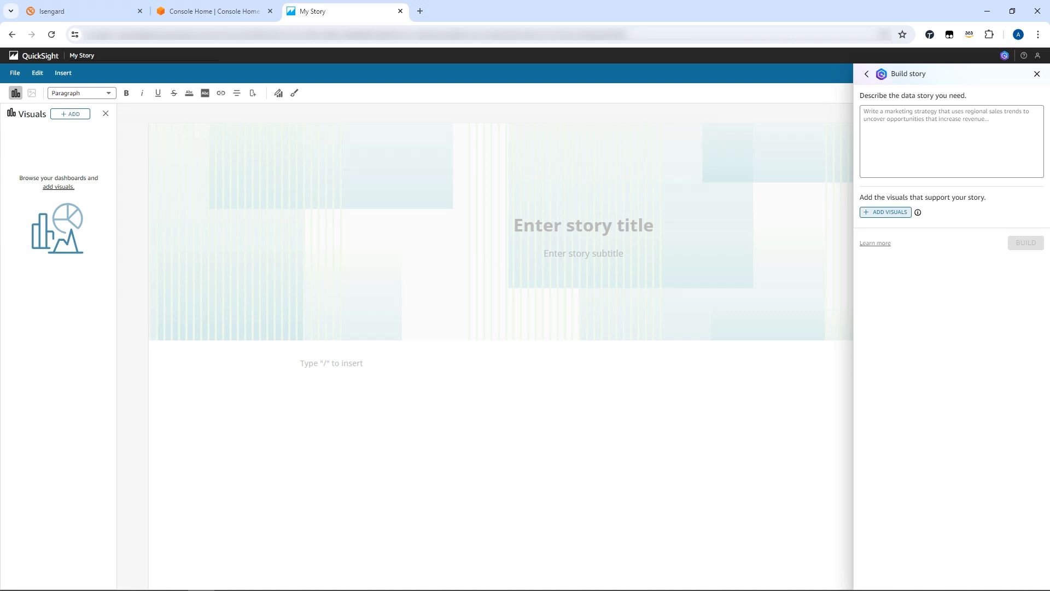
pyautogui.click(885, 212)
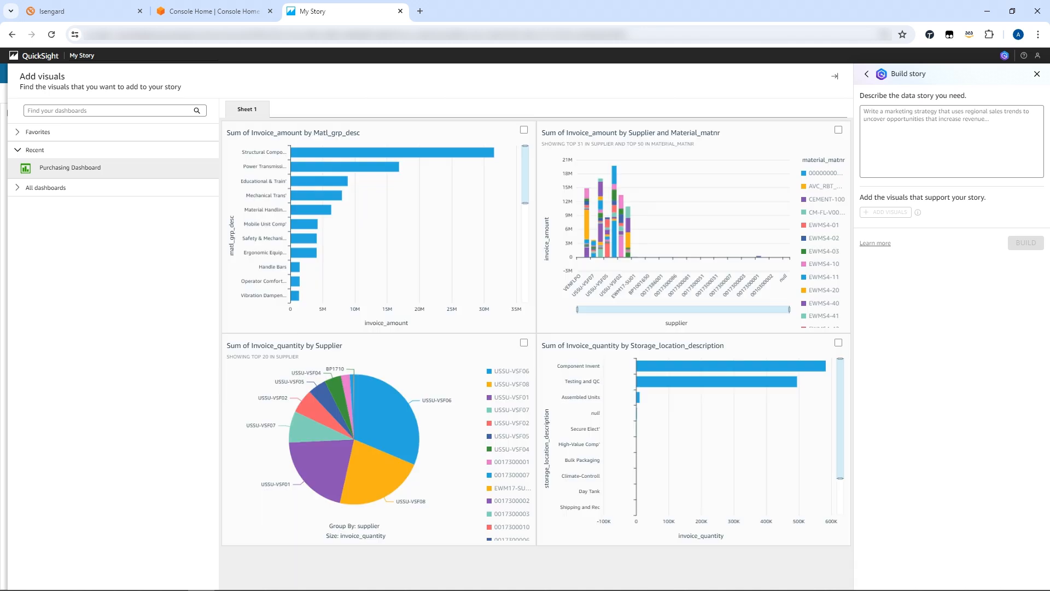
pyautogui.click(524, 342)
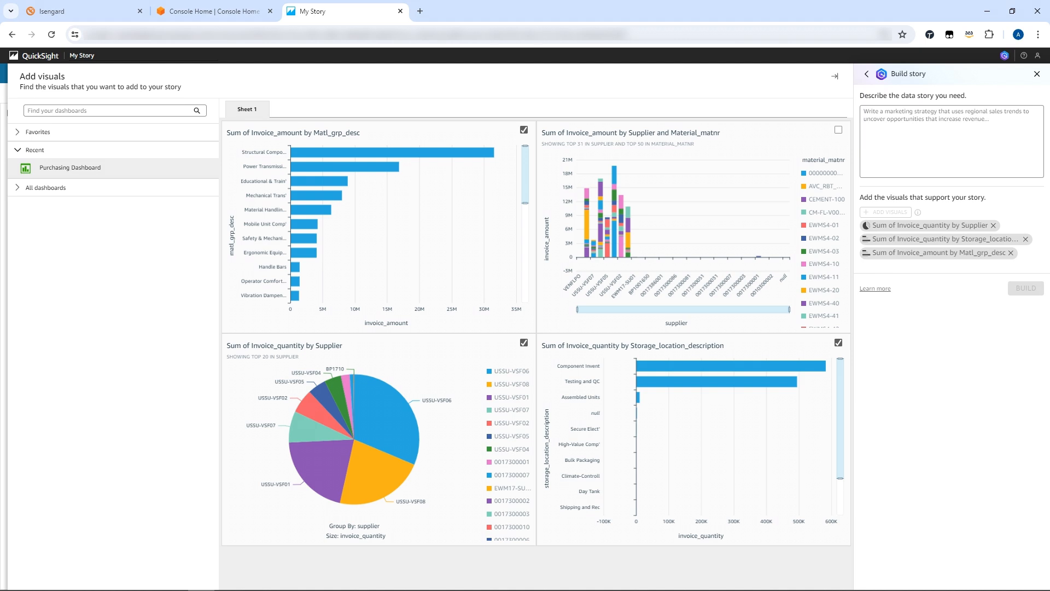
pyautogui.click(838, 129)
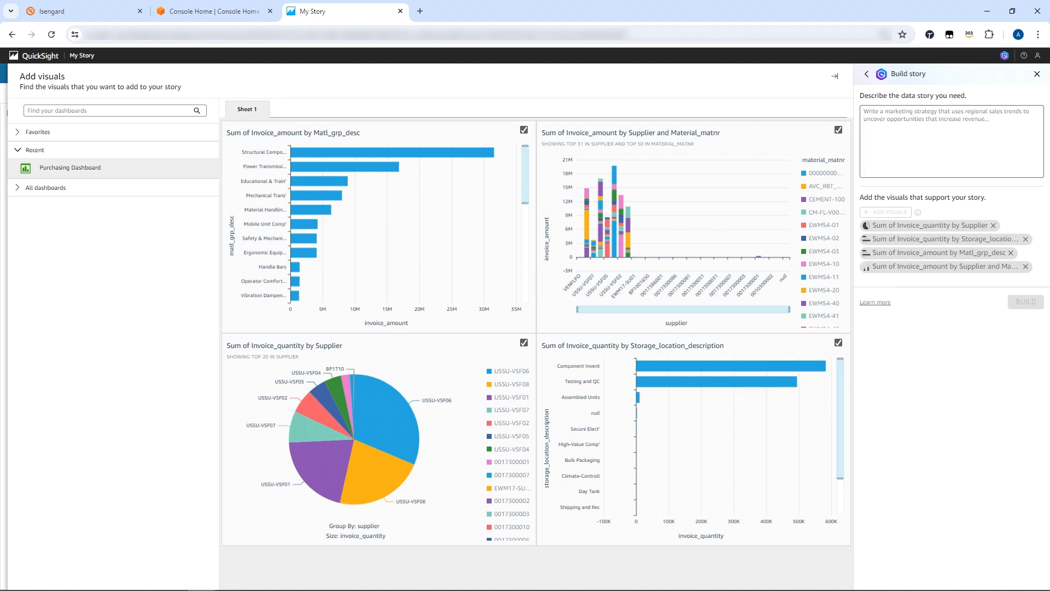
# Step: Build the story from the description "write a summary of supplier performance over time and where we could consolidate purchasing of certain materials"
pyautogui.write('write a summary of supplier performance over time and where we could consolidate purchasing of certain materials')
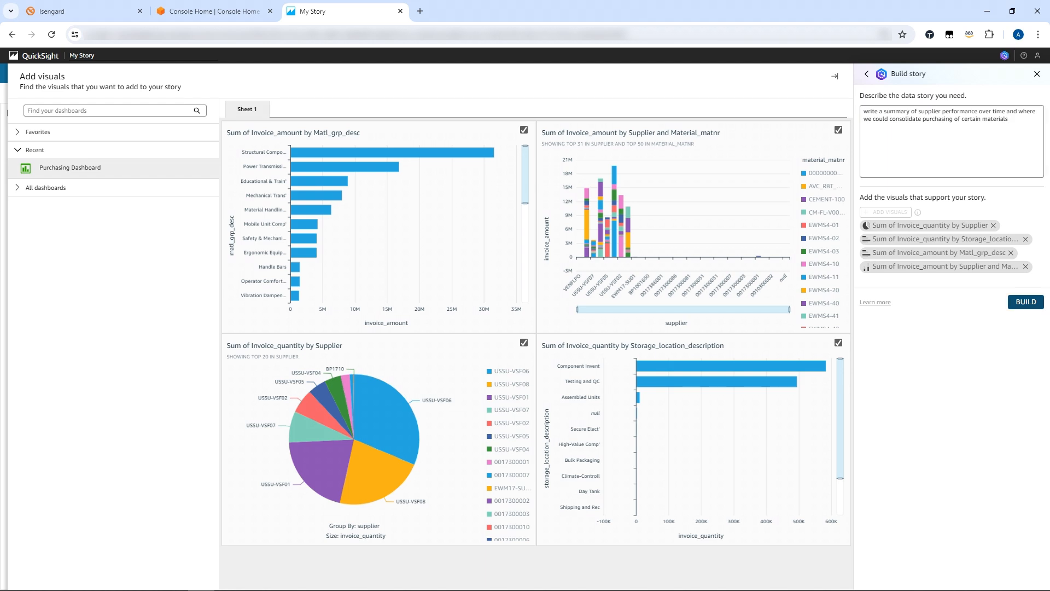
pyautogui.click(1026, 302)
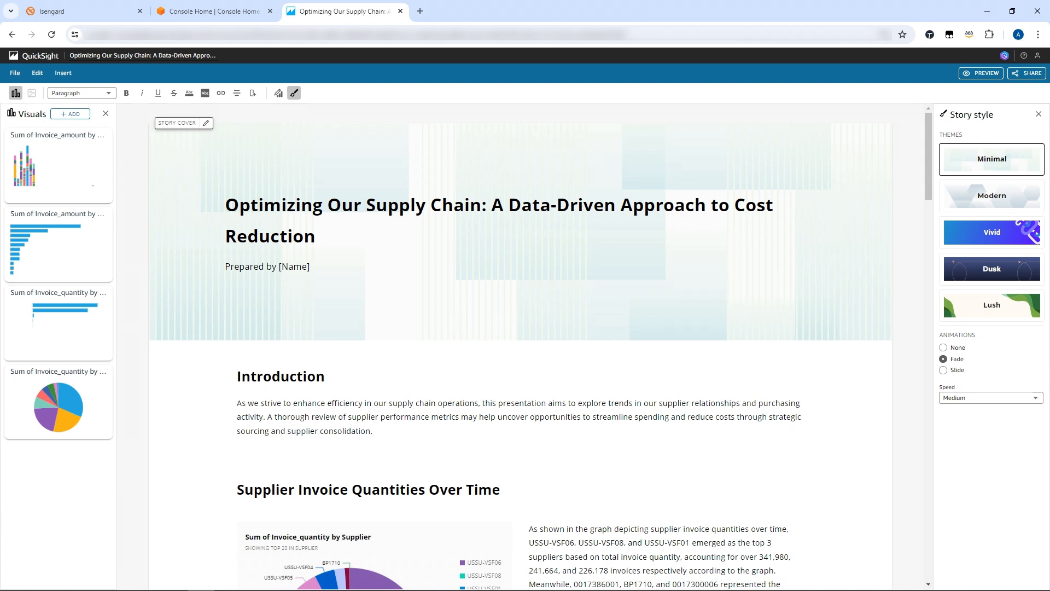
# Step: Widen the chart column in the story's Supplier Spend by Material block, narrowing the text column beside it
pyautogui.scroll(-3, 519, 345)
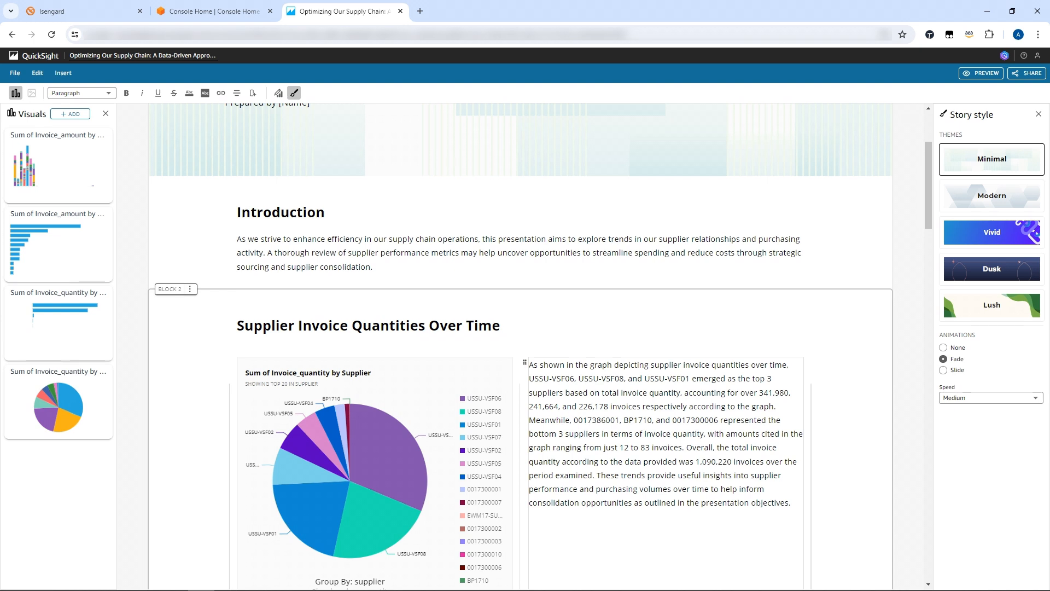
pyautogui.scroll(-5, 519, 344)
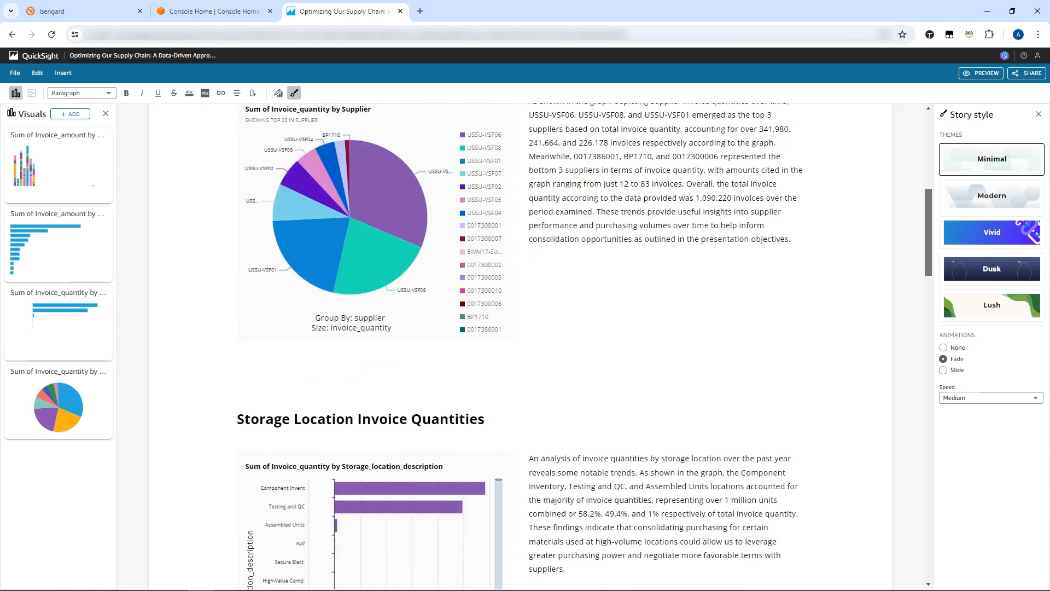
pyautogui.scroll(-4, 584, 347)
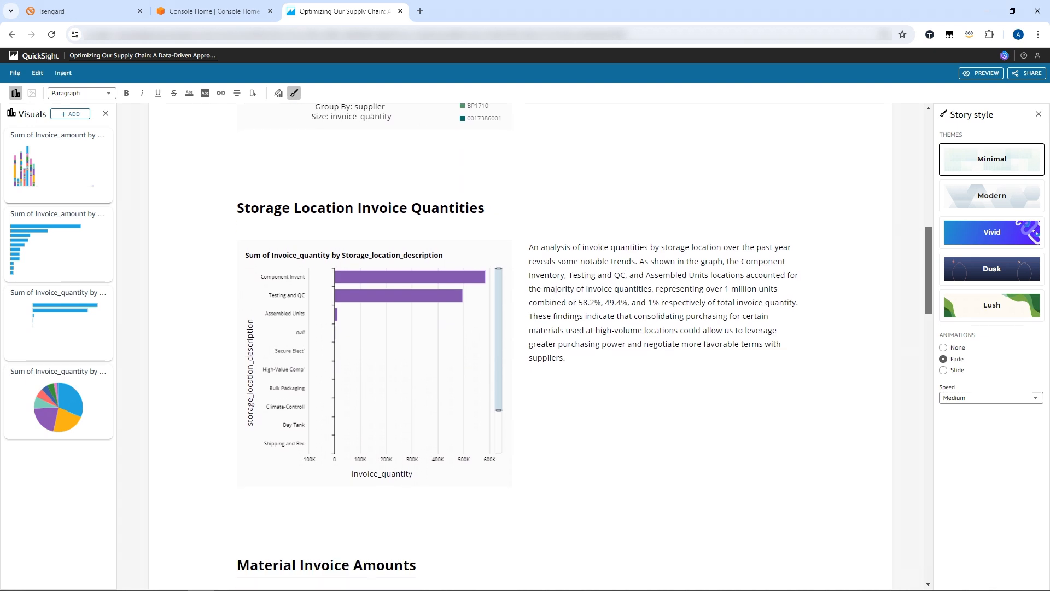
pyautogui.scroll(-1, 519, 344)
pyautogui.scroll(-7, 520, 344)
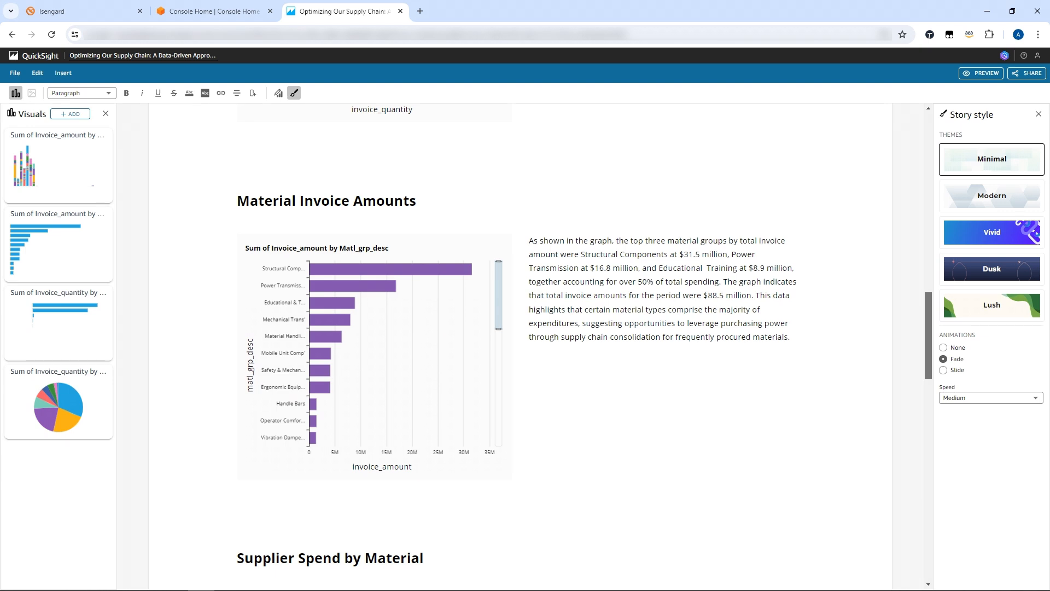
pyautogui.scroll(-6, 520, 344)
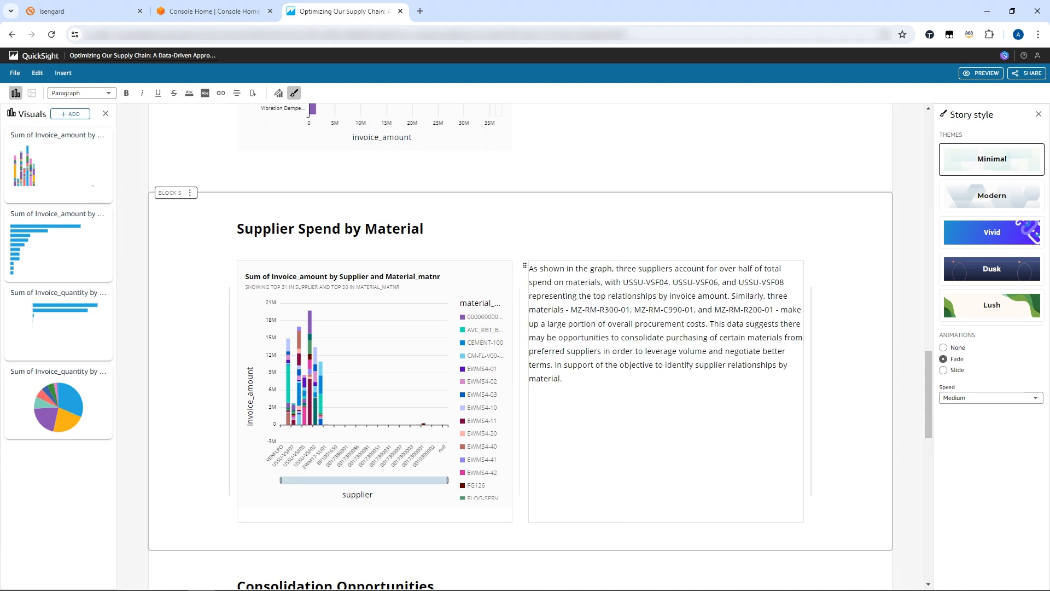
pyautogui.moveTo(520, 391); pyautogui.dragTo(617, 391)
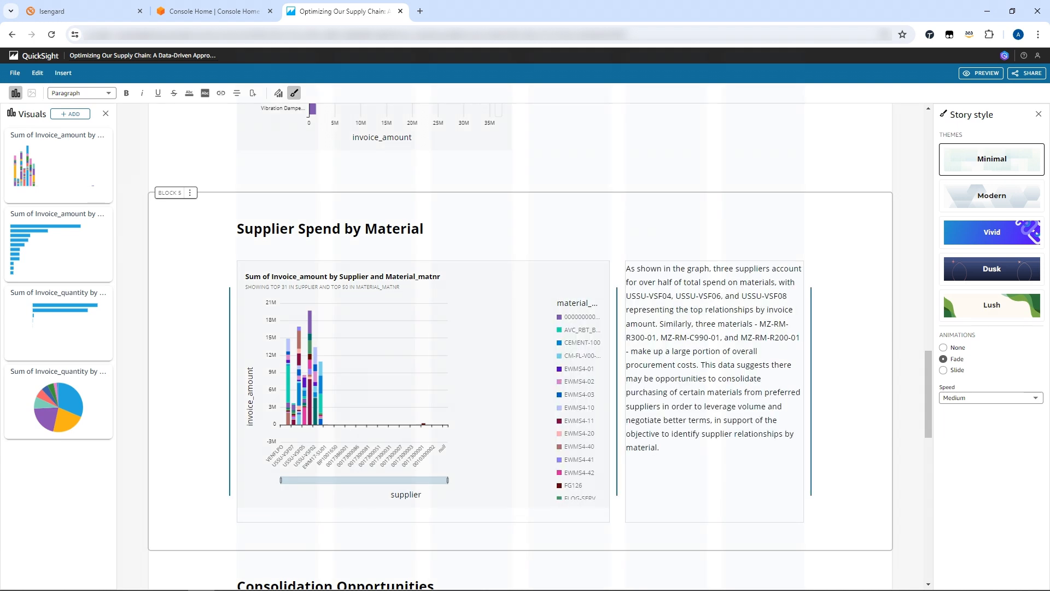